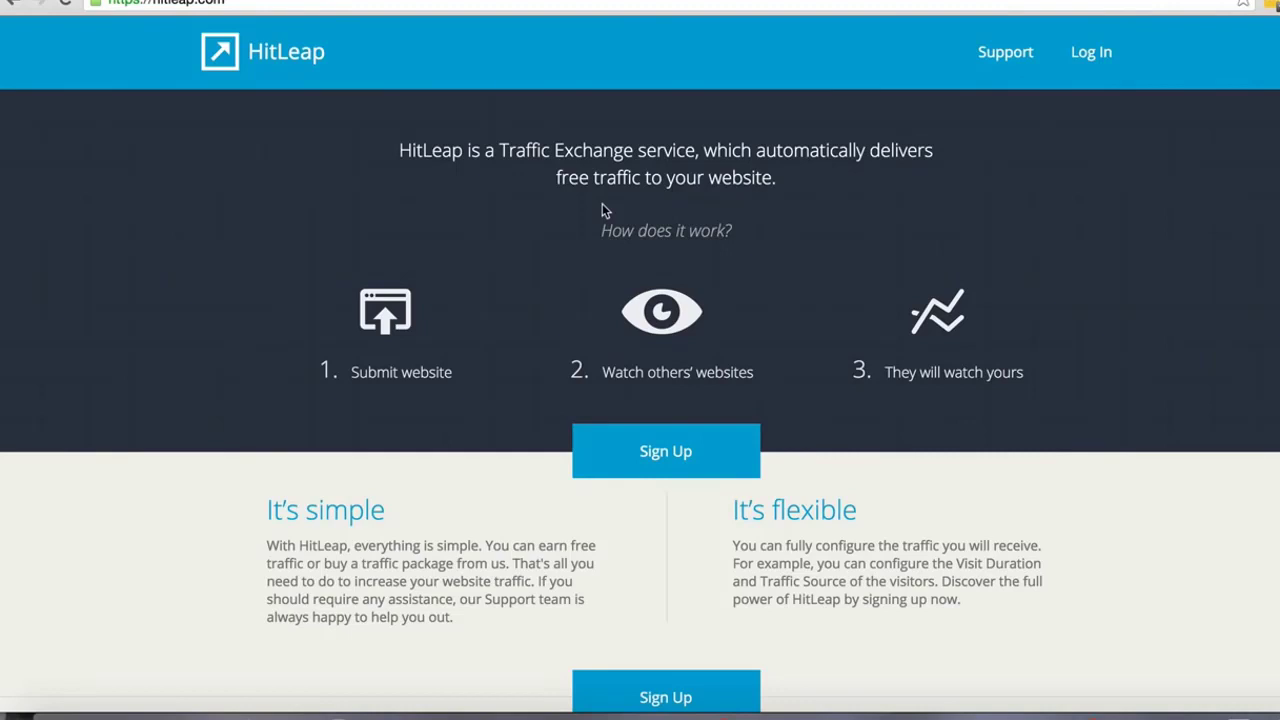
- Browse the HitLeap landing page and go to the sign-up page
scroll(533, 445, "down", 3)
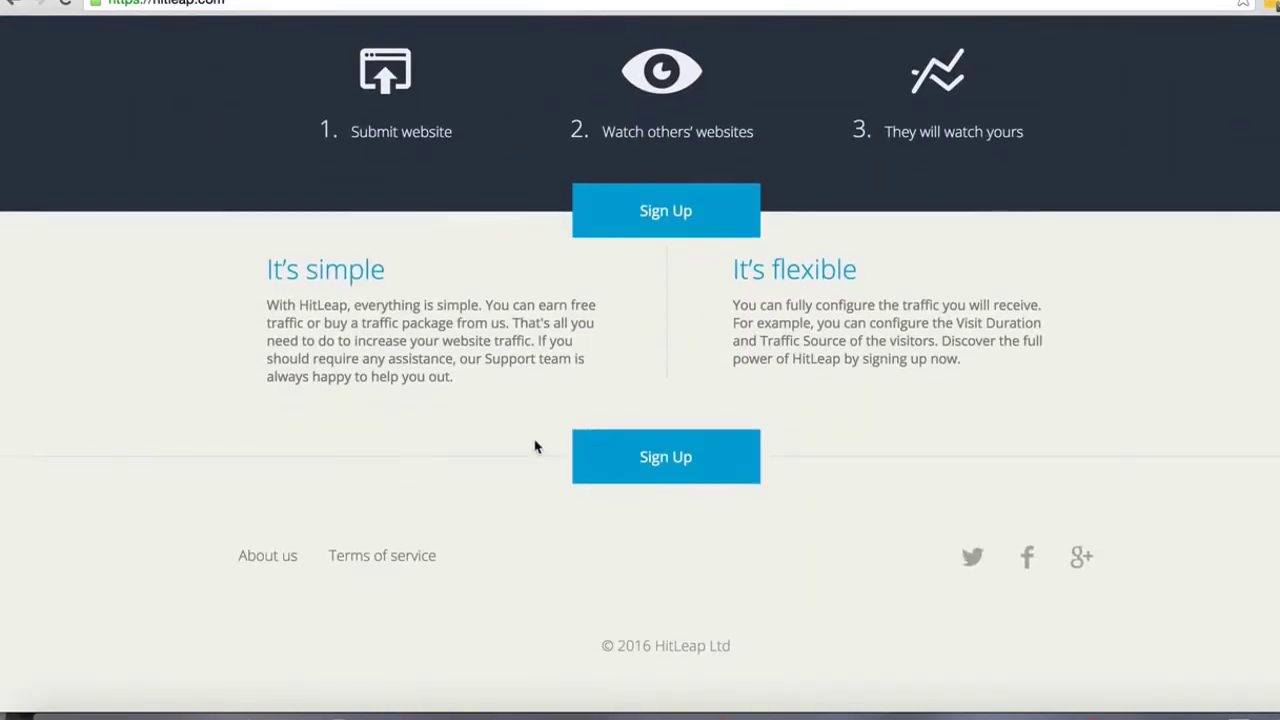
scroll(535, 446, "up", 3)
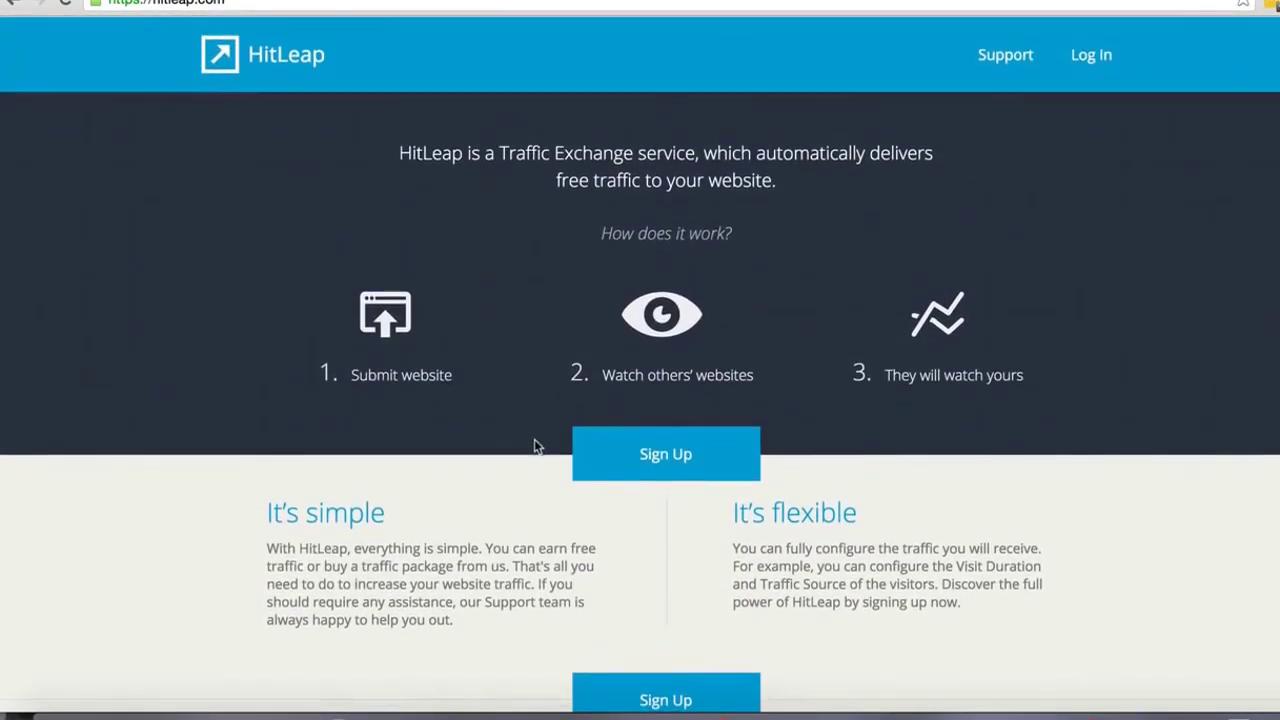
left_click(663, 458)
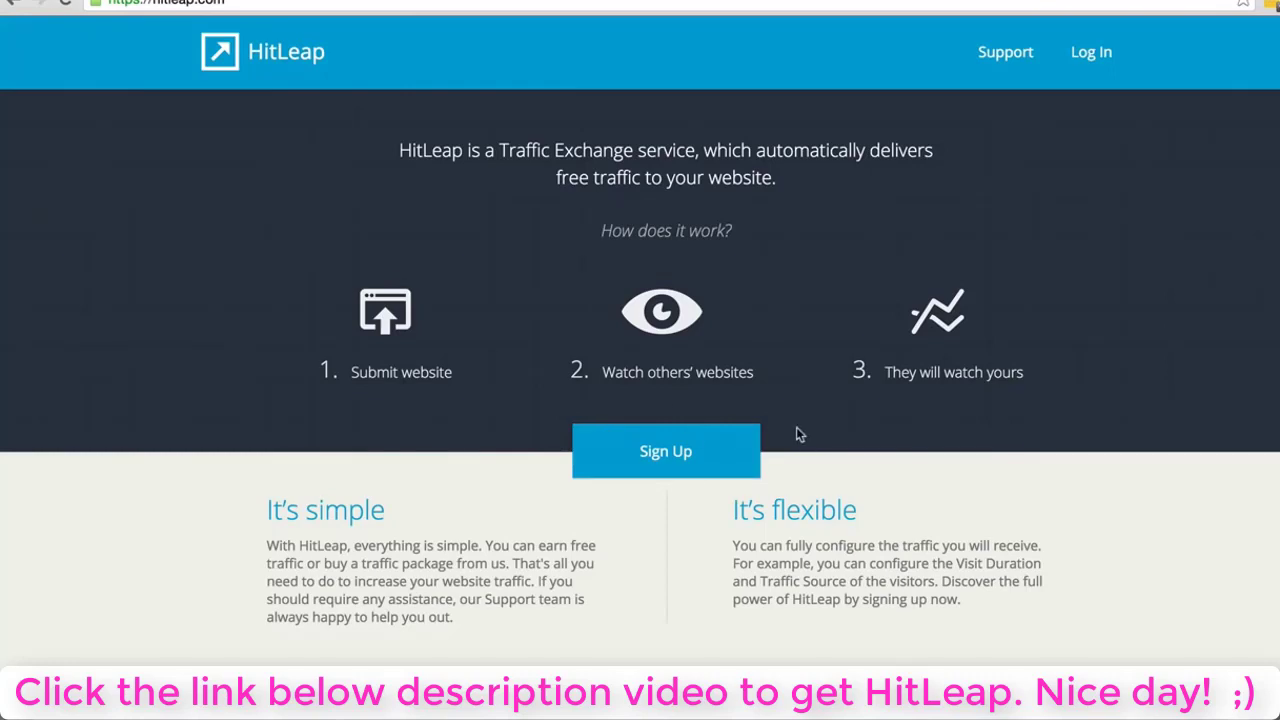
- Log in and check the Account dashboard's 7,983 minutes, Regular account type and charts
scroll(843, 418, "down", 1)
scroll(843, 420, "up", 1)
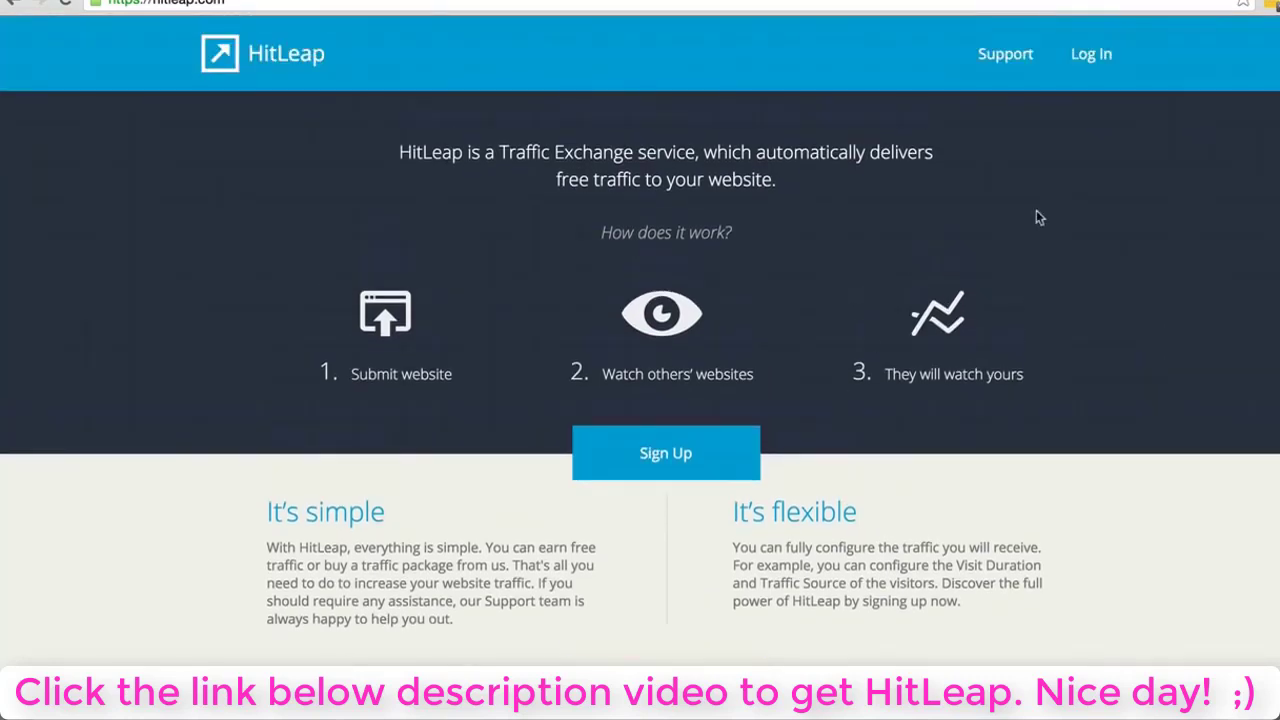
left_click(1109, 64)
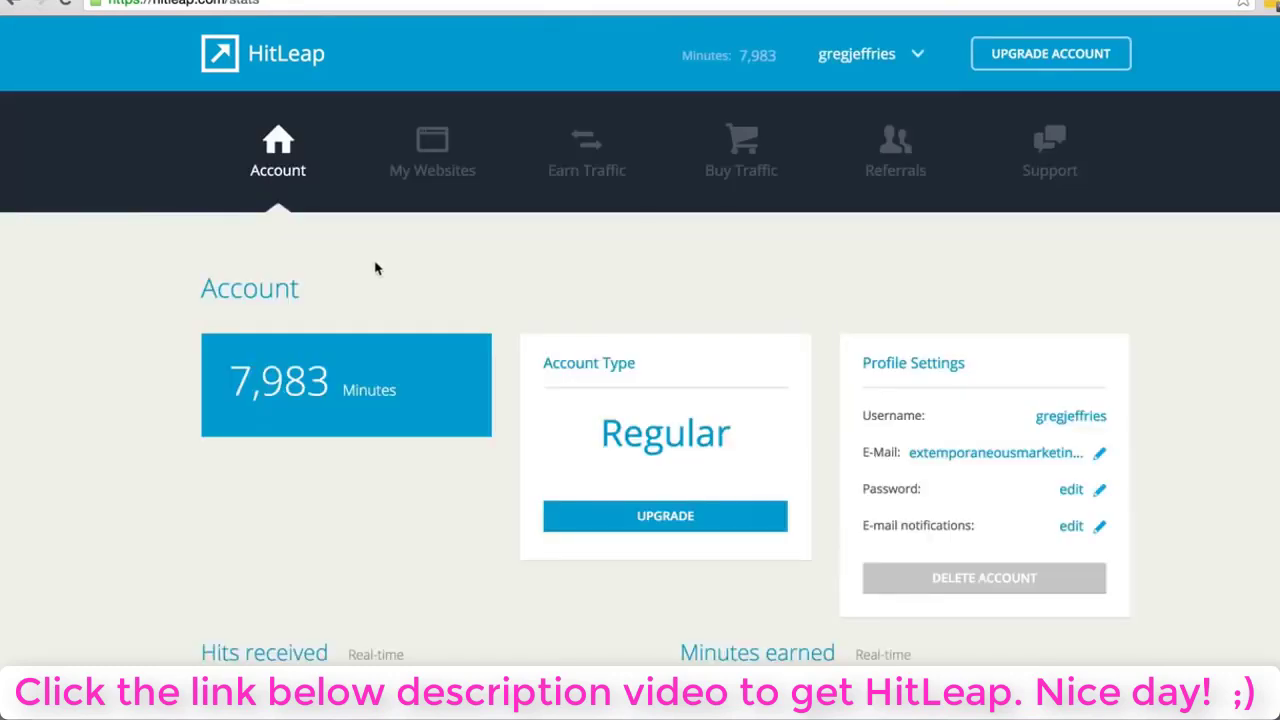
scroll(617, 334, "down", 3)
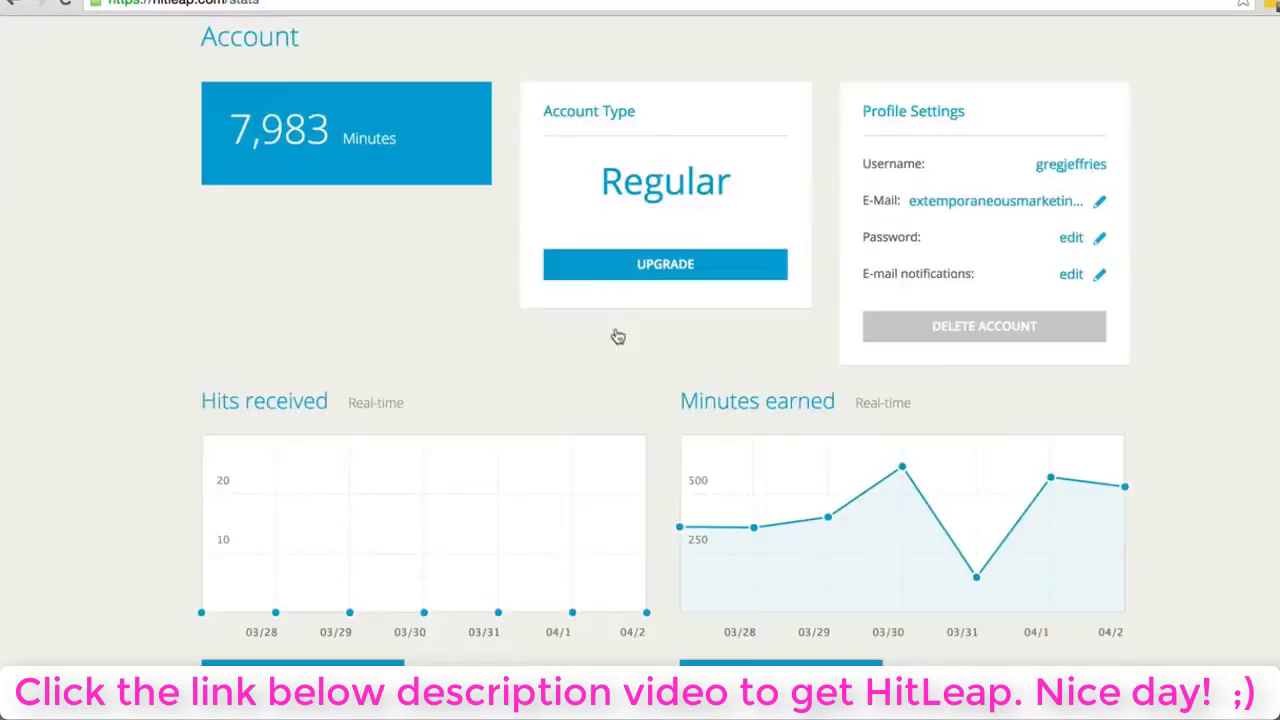
scroll(590, 350, "up", 3)
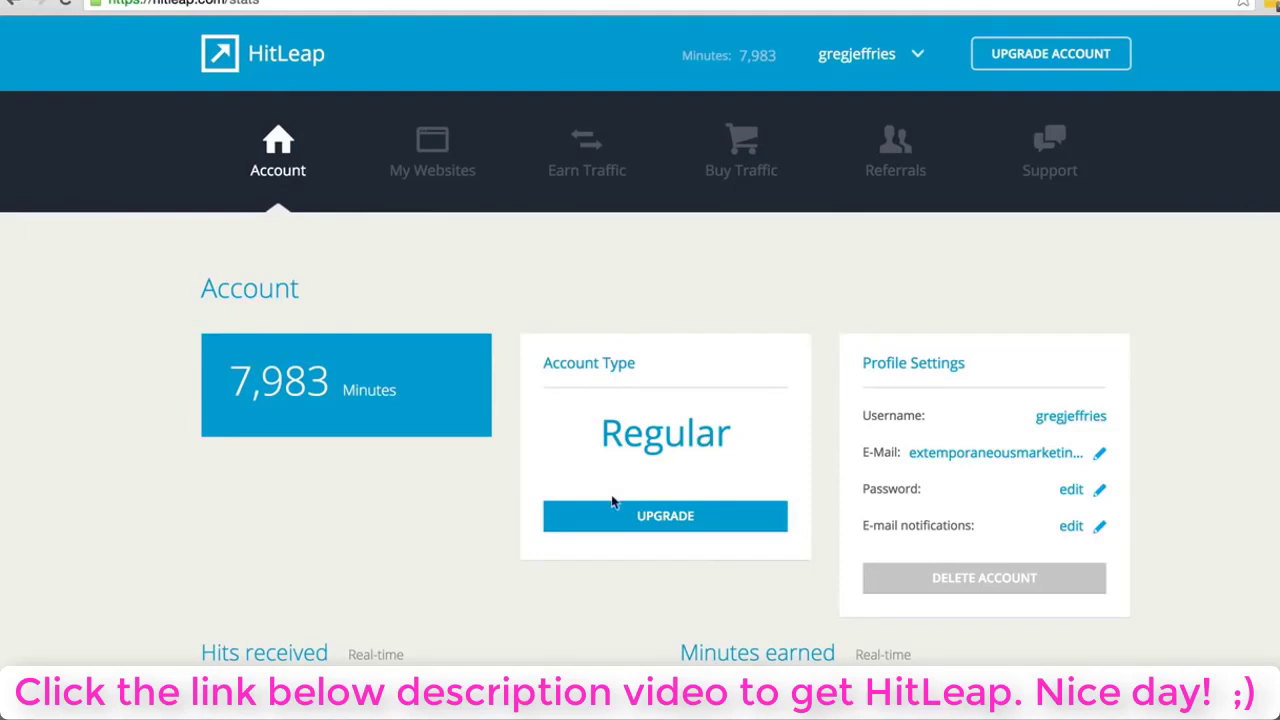
- Open the Premium upgrade page from the Account Type box and scroll through the comparison table
left_click(665, 518)
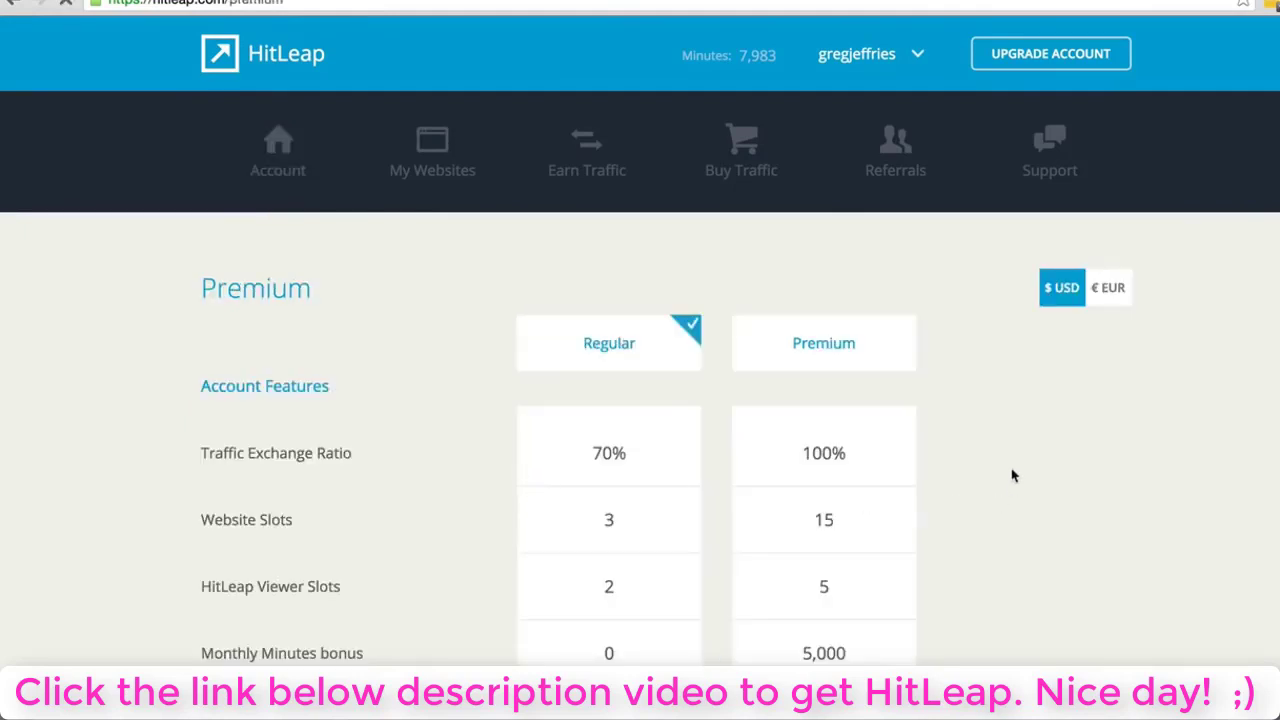
scroll(1014, 470, "down", 3)
scroll(823, 460, "down", 3)
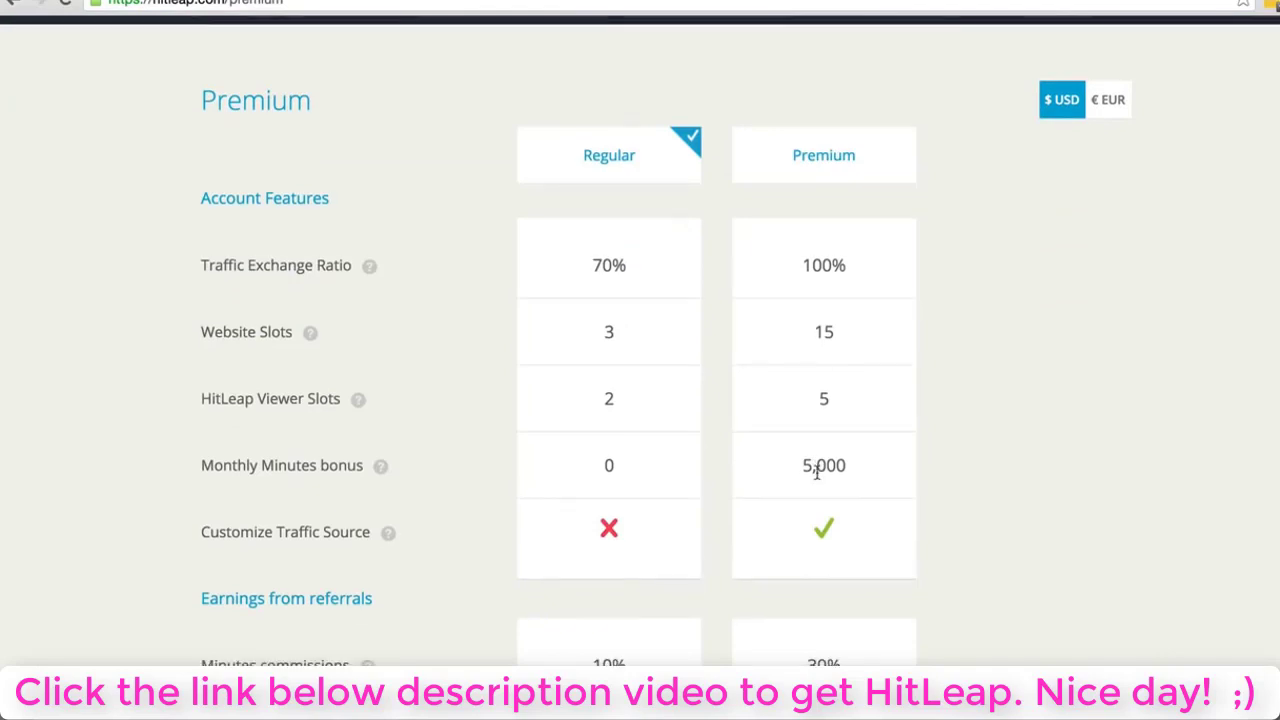
scroll(845, 374, "down", 1)
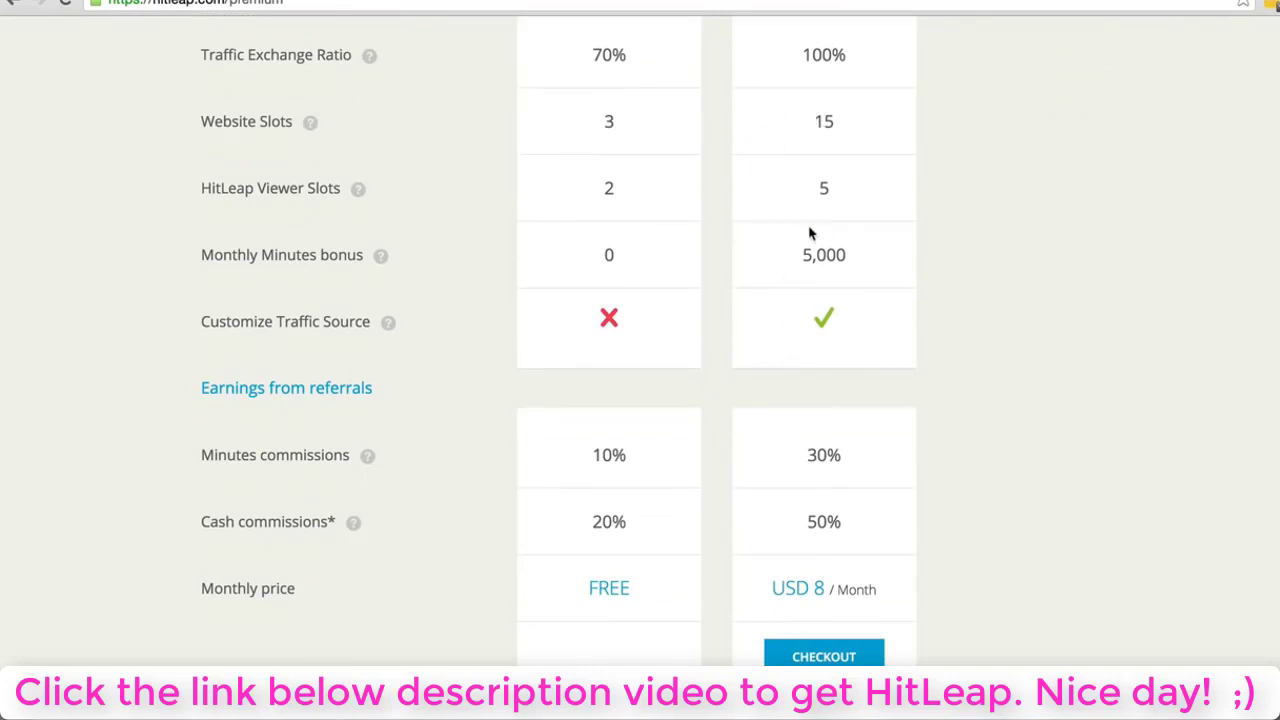
scroll(811, 234, "up", 2)
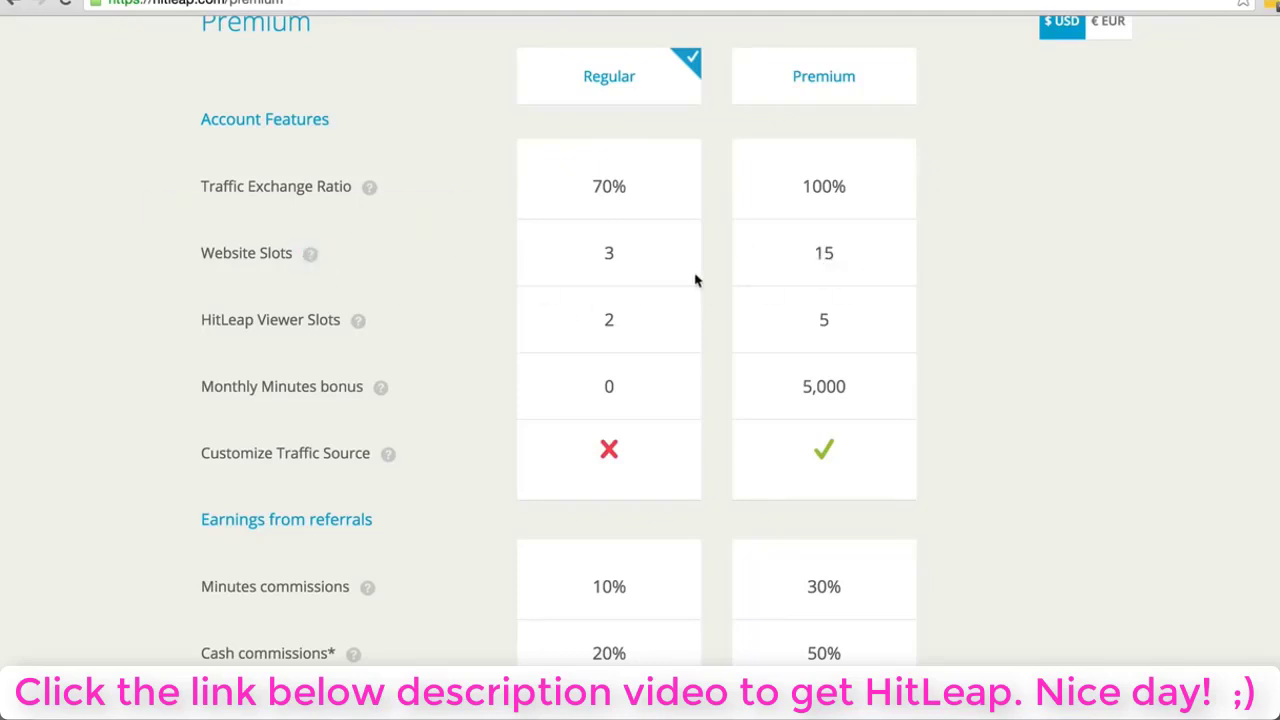
- Highlight the Premium website slots value of 15, then clear the highlight
mouse_move(311, 256)
double_click(822, 253)
scroll(846, 258, "up", 1)
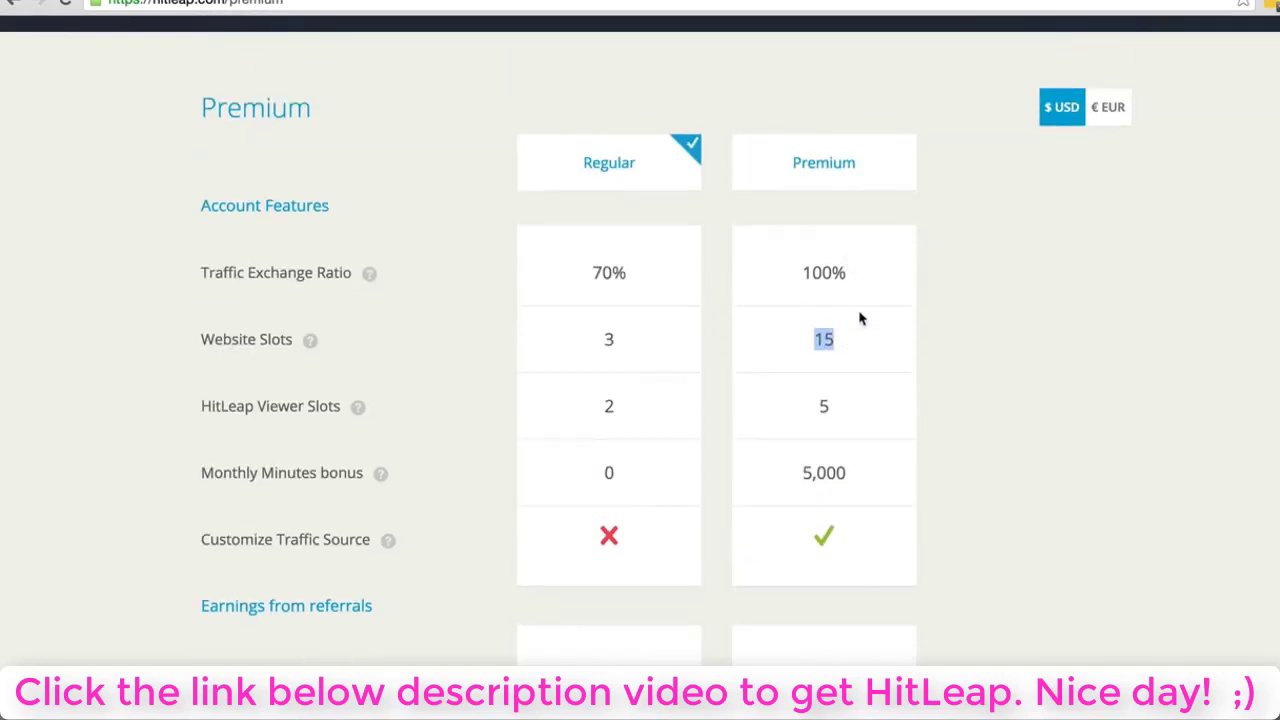
left_click(849, 349)
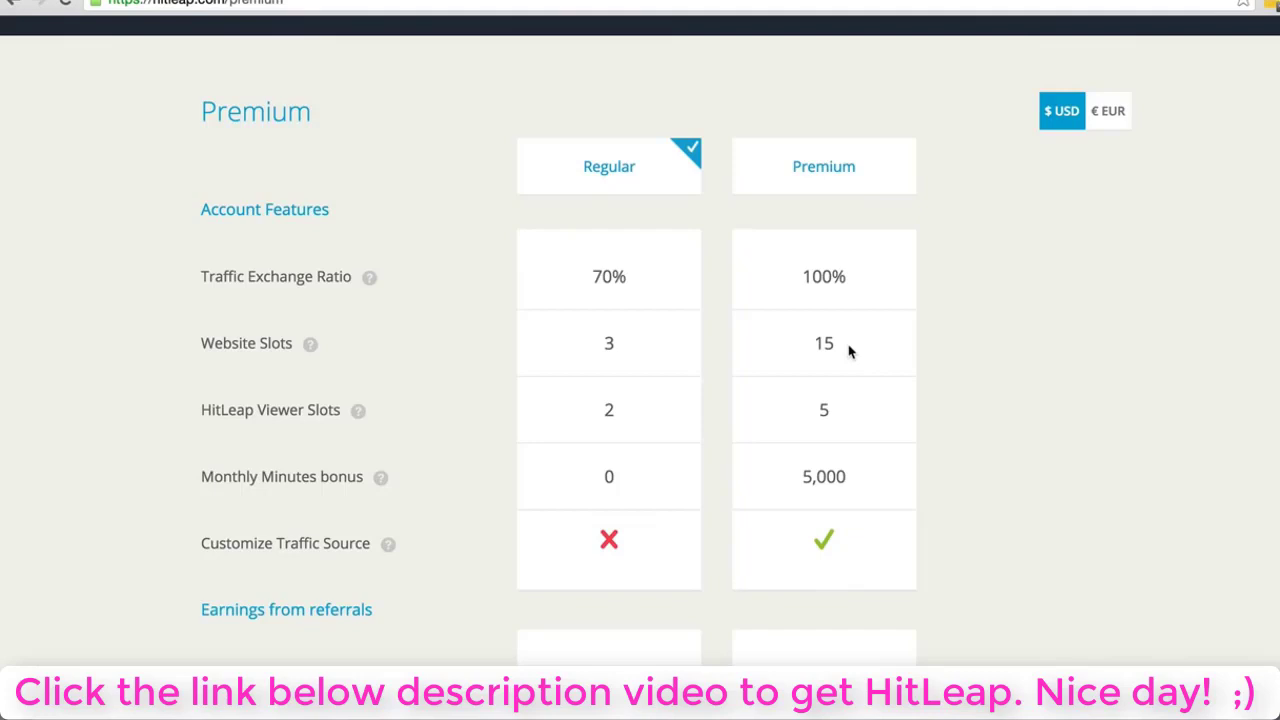
- Highlight the 50% Premium cash commission and the 25.00 maximum in the footnote
scroll(866, 352, "down", 2)
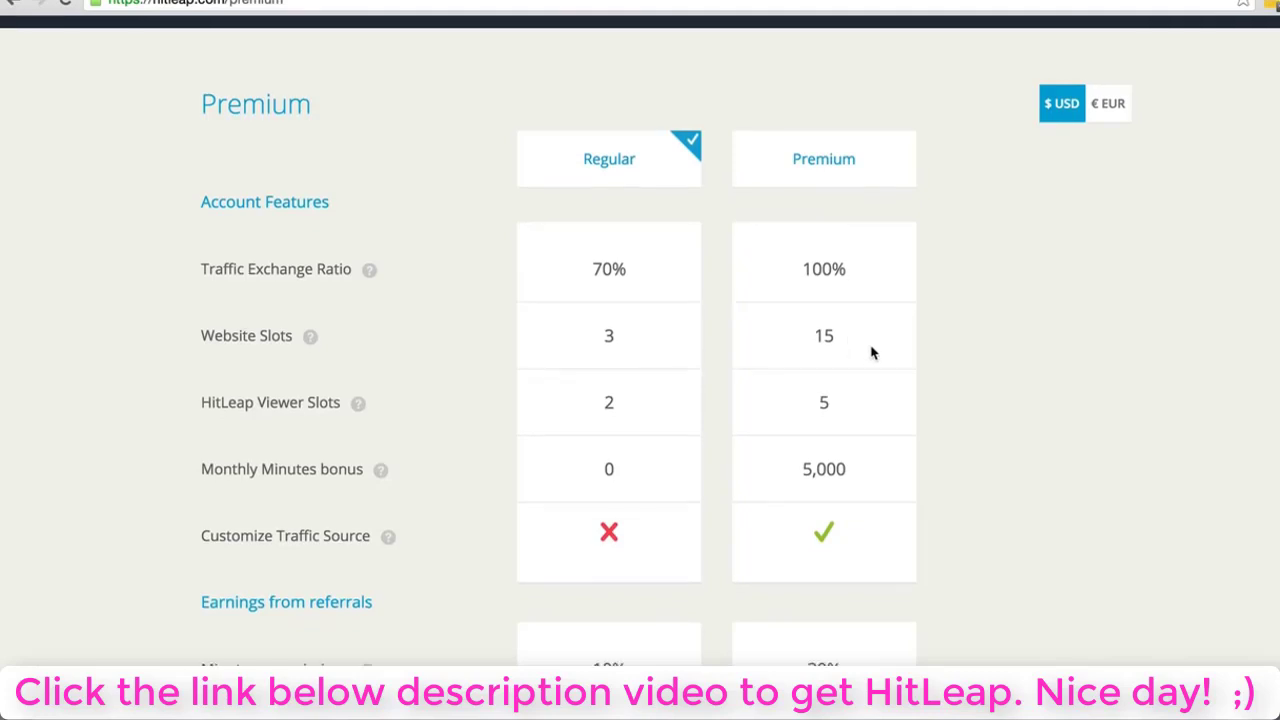
scroll(870, 354, "down", 2)
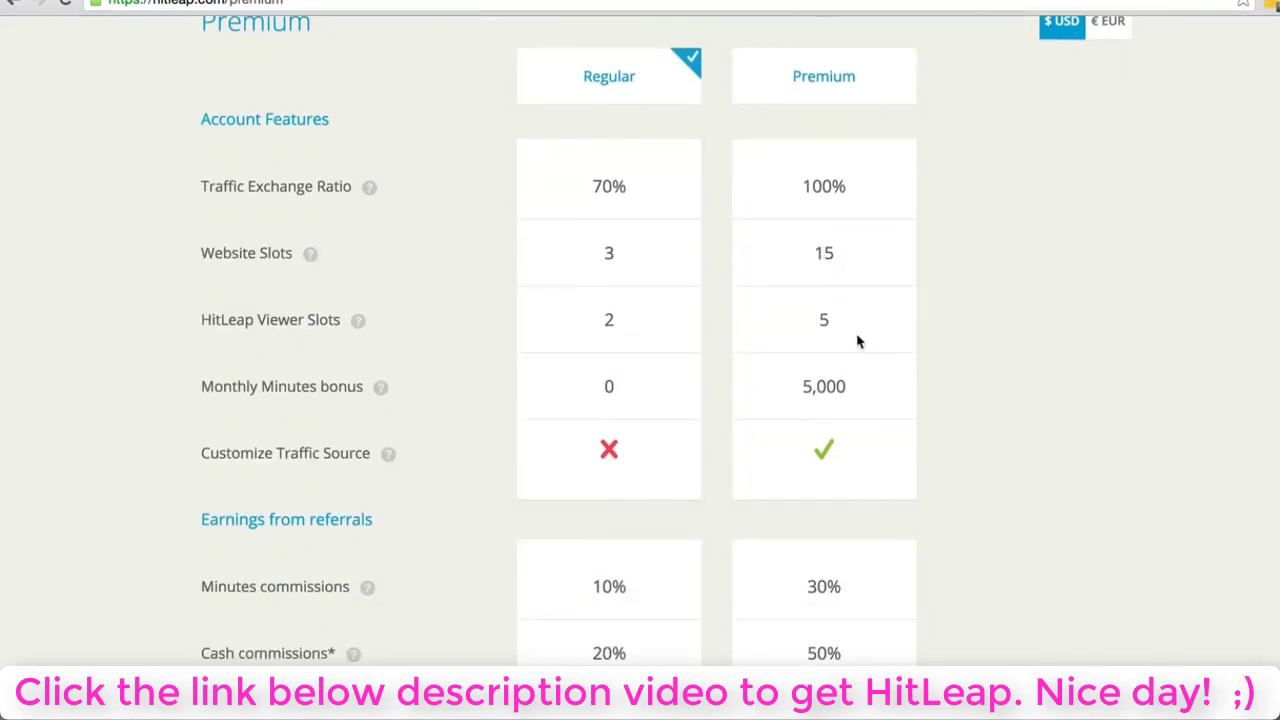
scroll(836, 330, "down", 3)
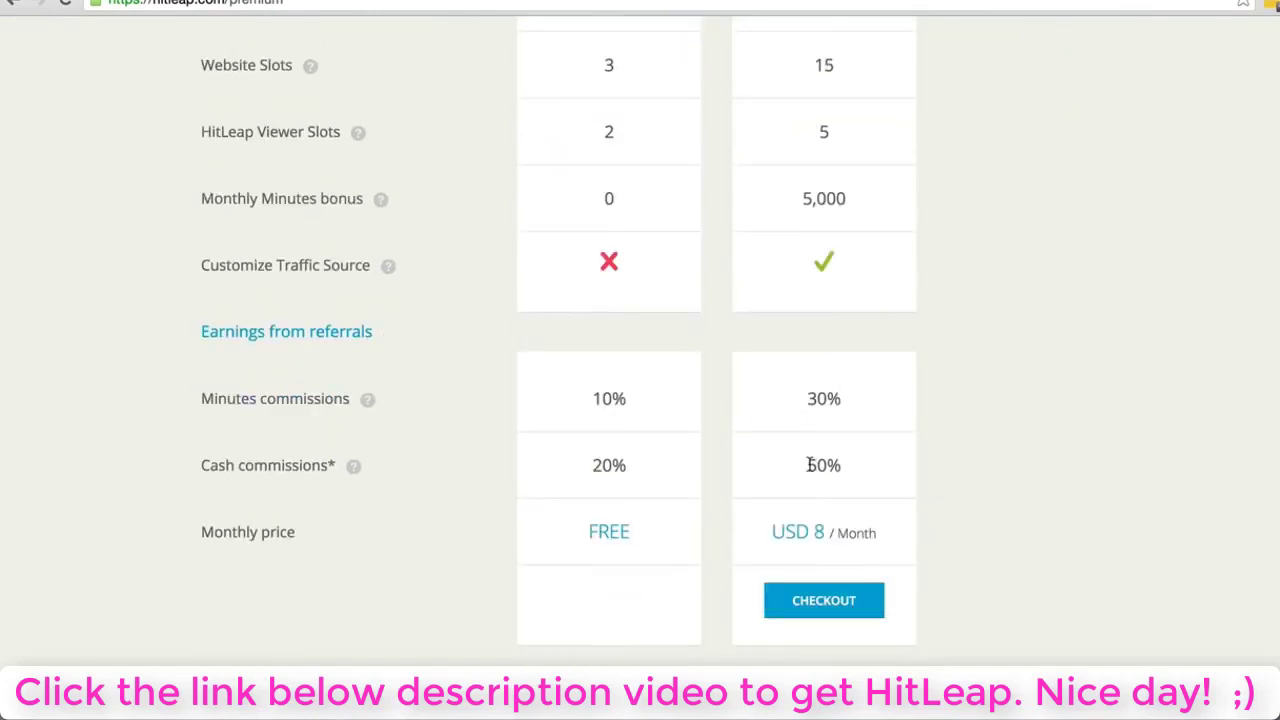
left_click_drag(810, 465, 824, 461)
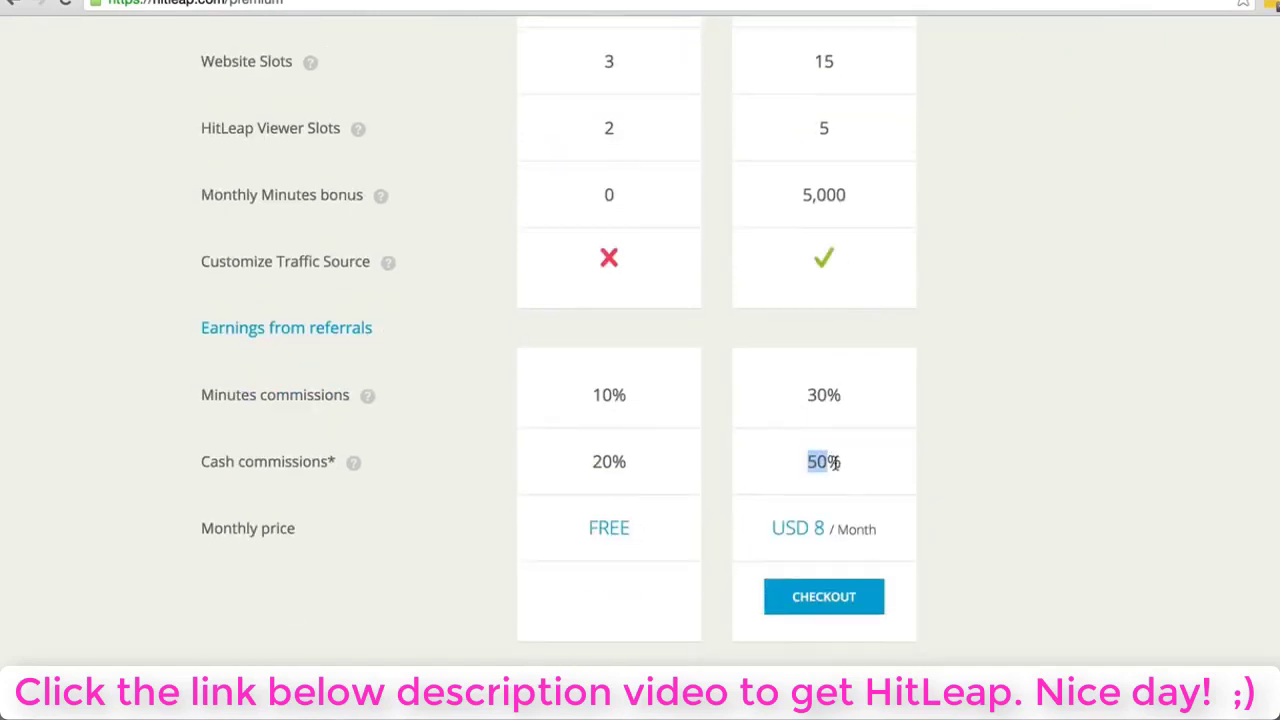
scroll(836, 463, "down", 1)
left_click_drag(826, 657, 884, 657)
left_click(868, 657)
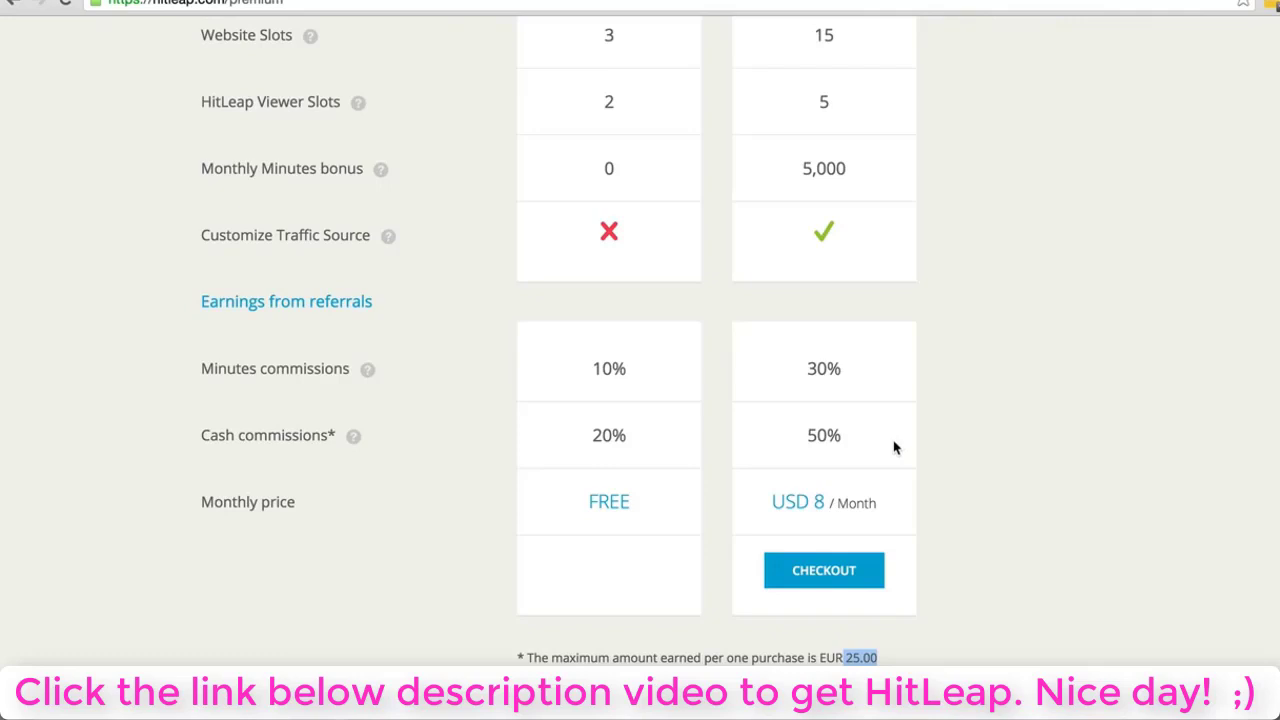
- Highlight the start of the footnote and the 8 in the USD 8 monthly price
left_click(729, 494)
left_click_drag(640, 659, 634, 626)
scroll(821, 455, "up", 5)
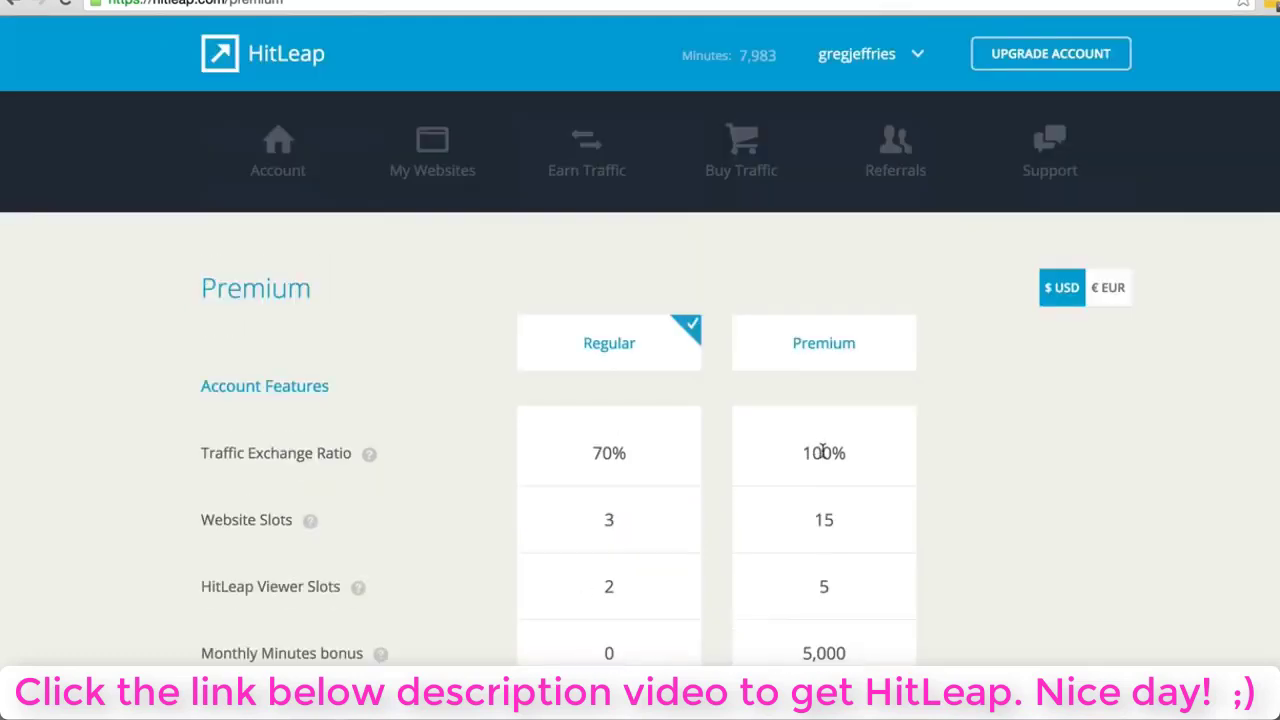
scroll(823, 449, "down", 4)
scroll(823, 480, "down", 3)
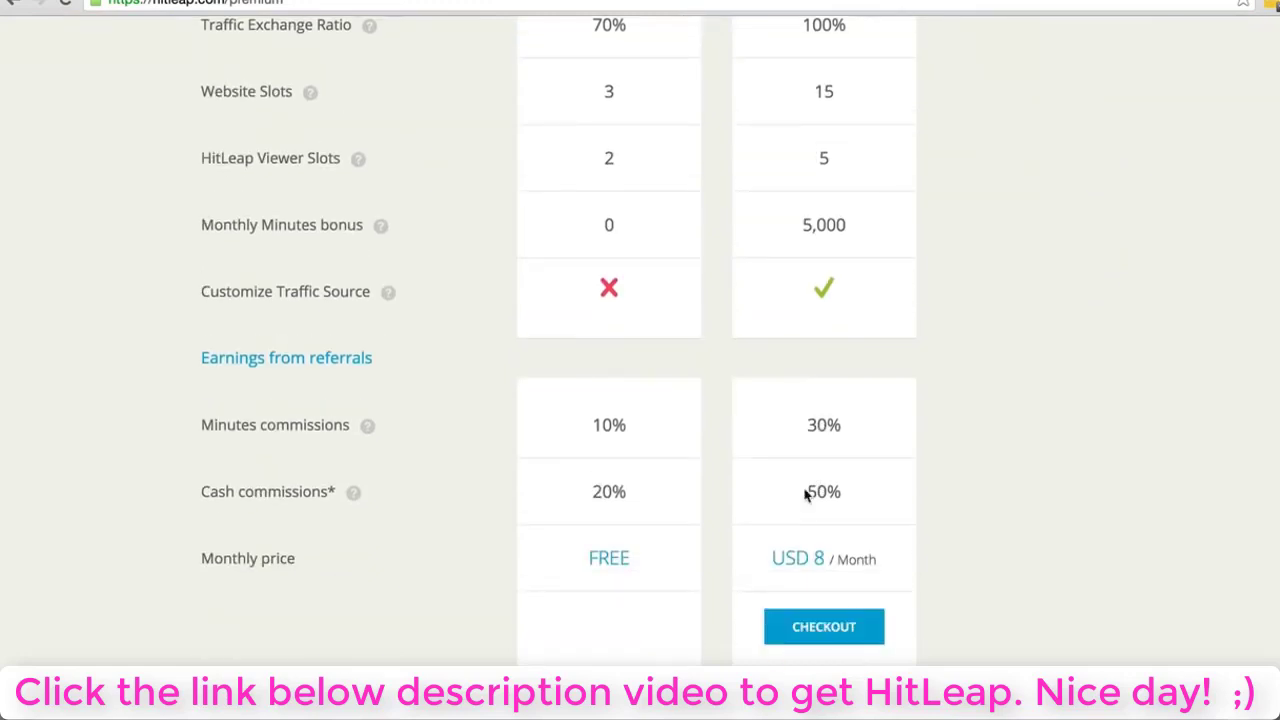
left_click_drag(807, 491, 840, 490)
scroll(840, 491, "down", 2)
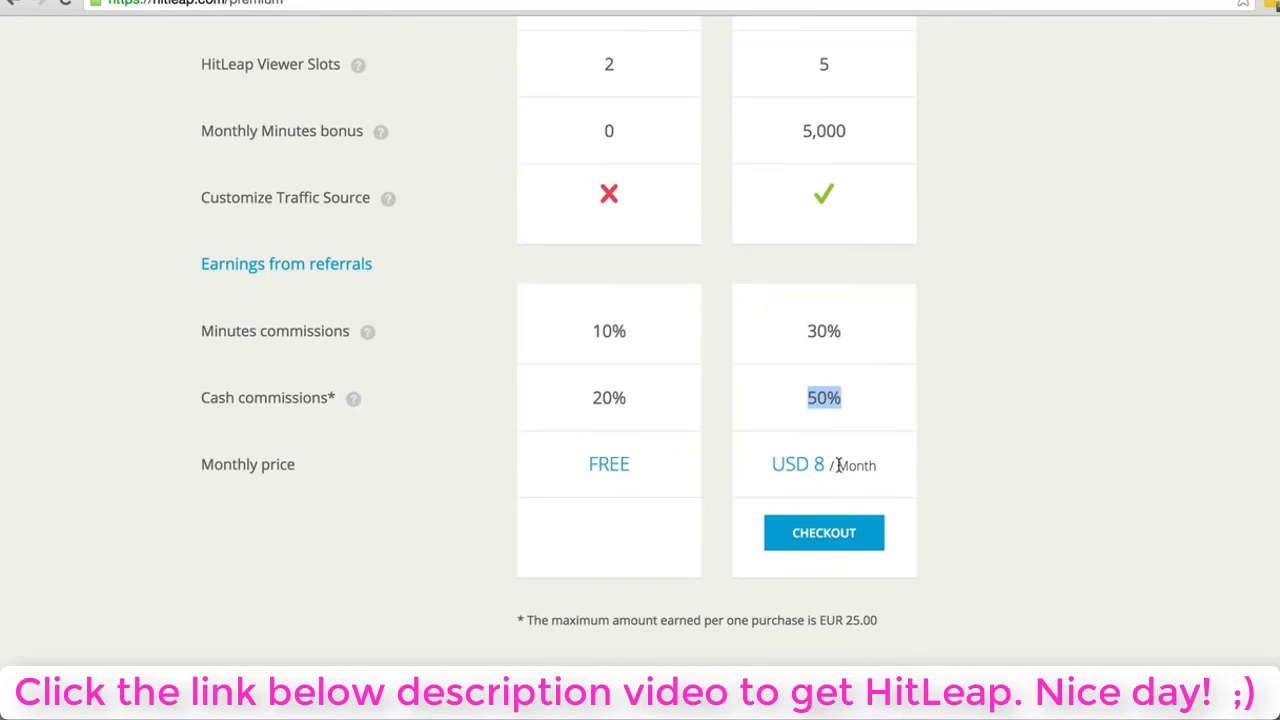
left_click_drag(809, 464, 833, 462)
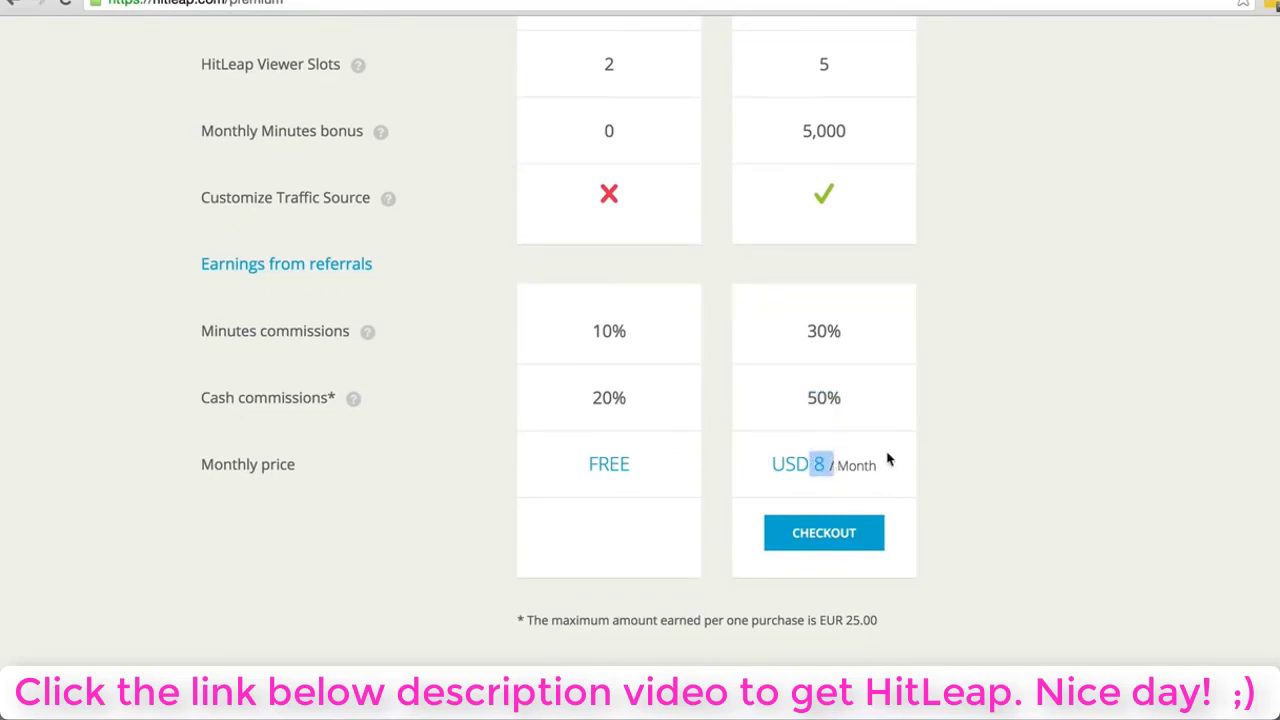
- Scroll through the comparison to review Regular's 70% exchange ratio against Premium's 100%
scroll(886, 453, "down", 2)
scroll(885, 453, "up", 4)
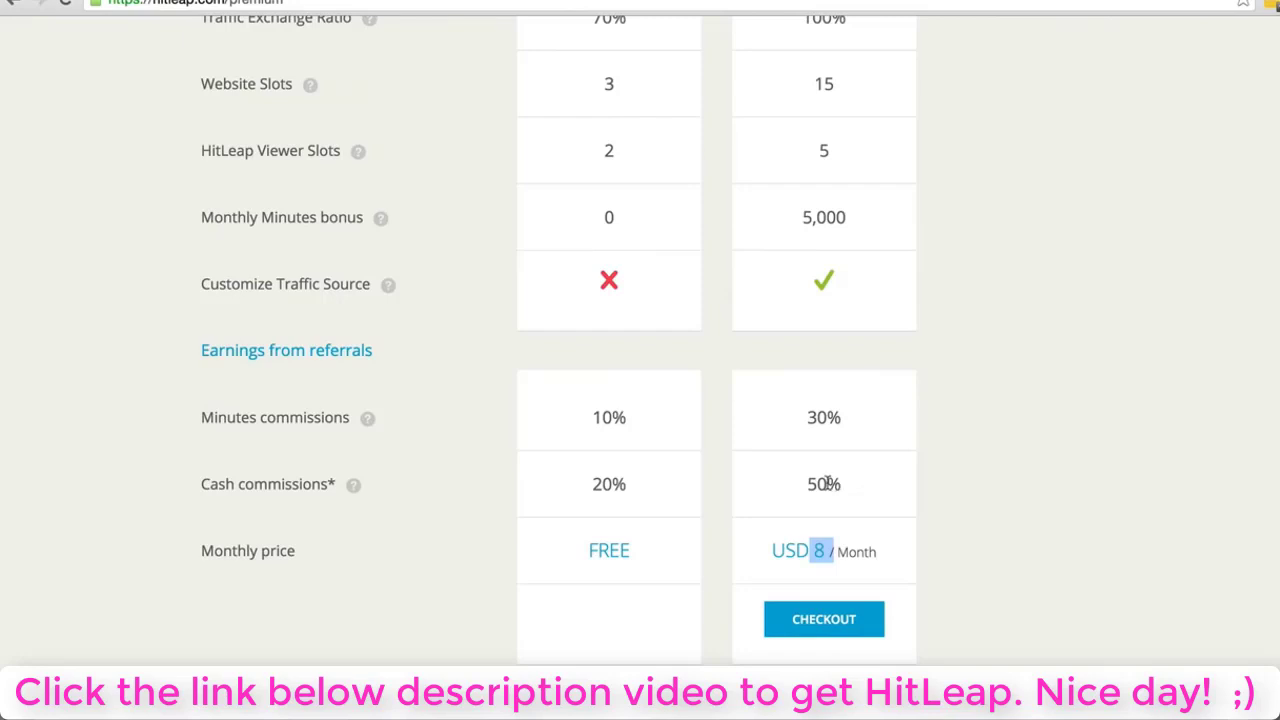
scroll(1110, 410, "up", 3)
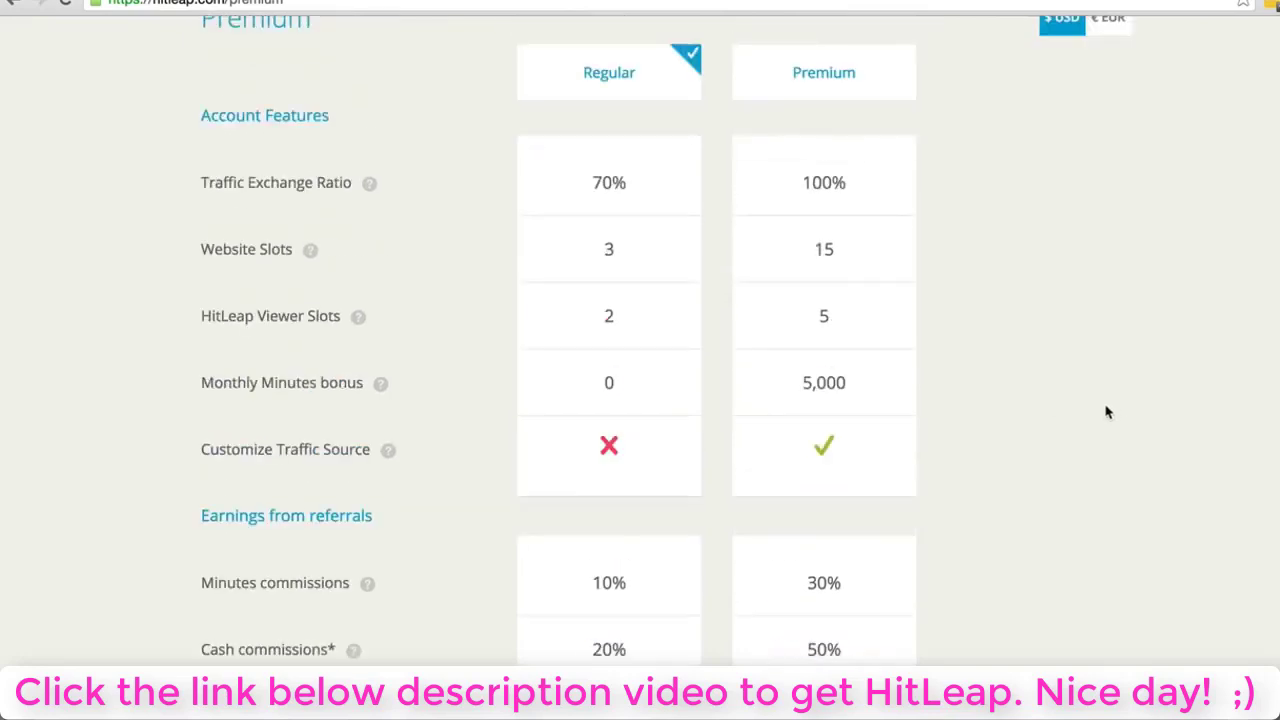
scroll(1106, 410, "down", 6)
scroll(1103, 411, "up", 6)
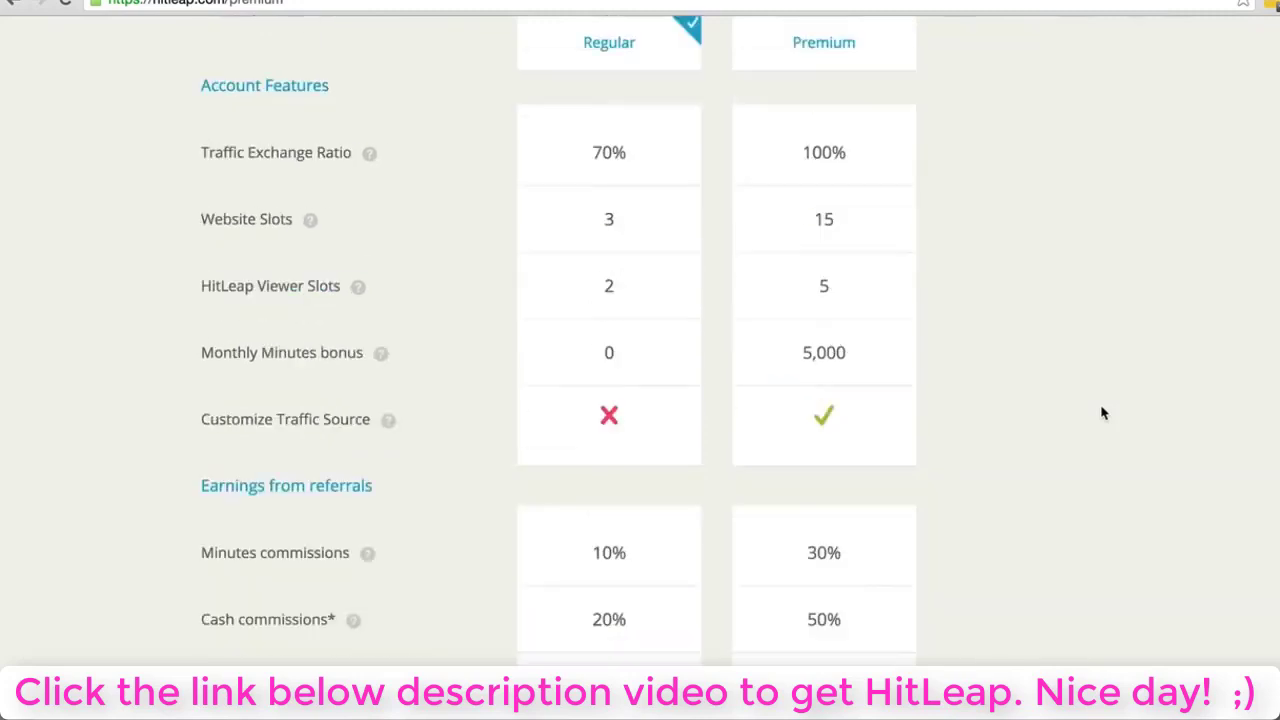
scroll(946, 231, "down", 3)
scroll(853, 458, "down", 2)
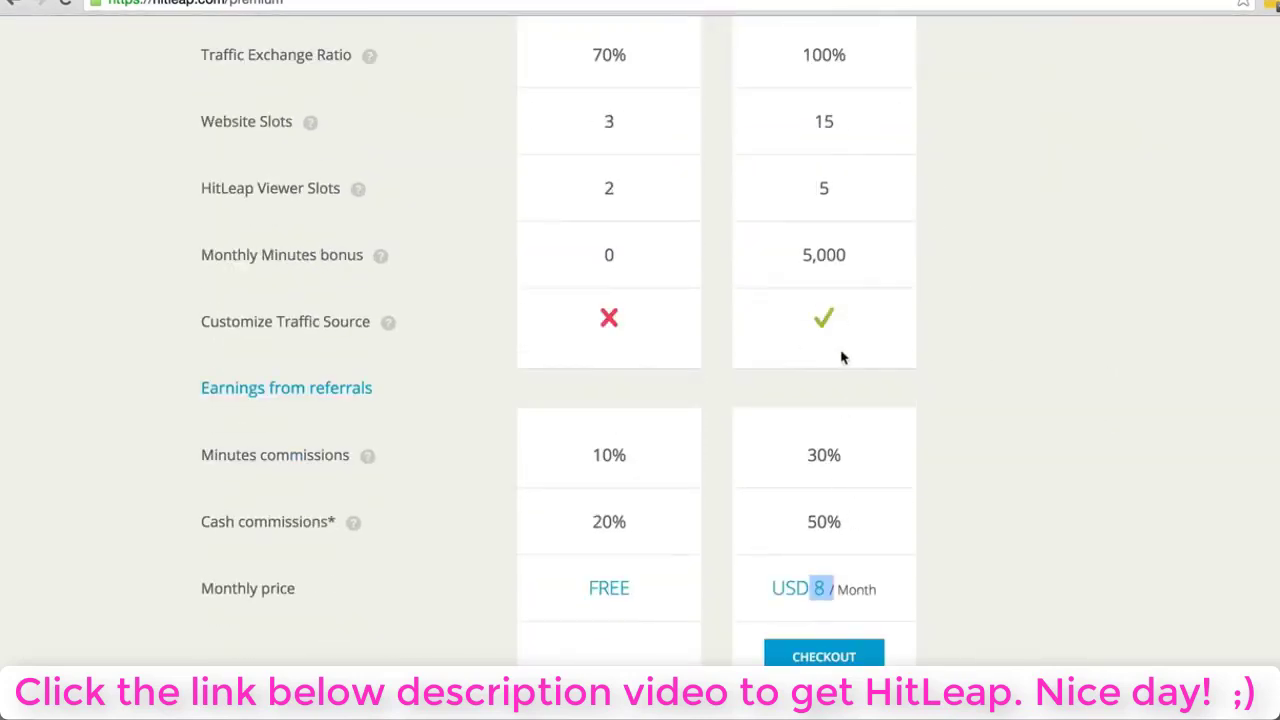
scroll(838, 396, "down", 2)
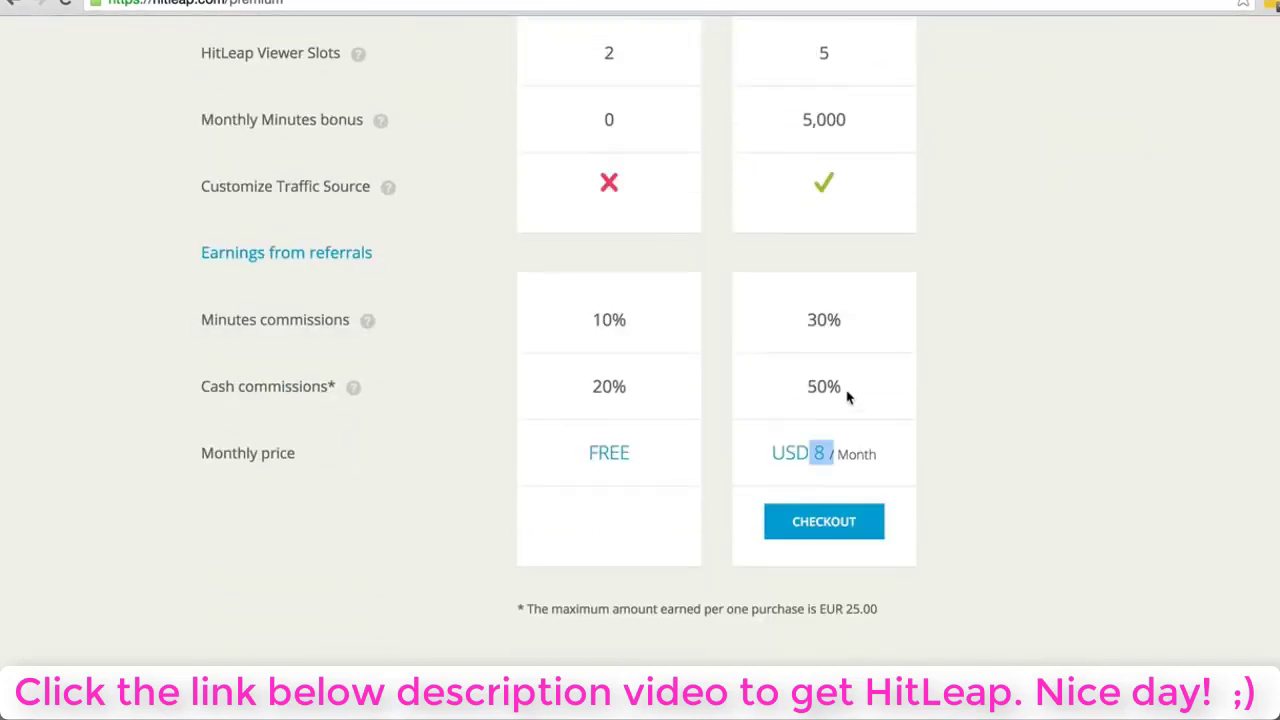
scroll(846, 394, "up", 2)
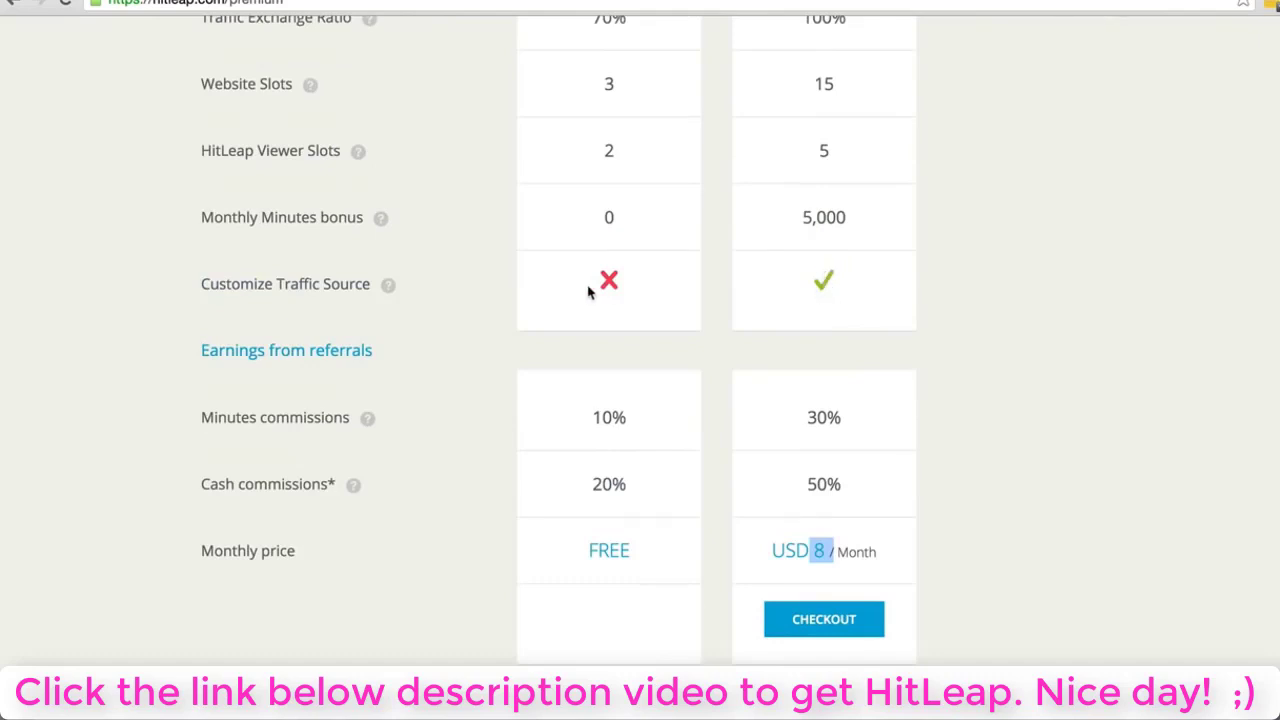
mouse_move(386, 287)
scroll(822, 290, "up", 5)
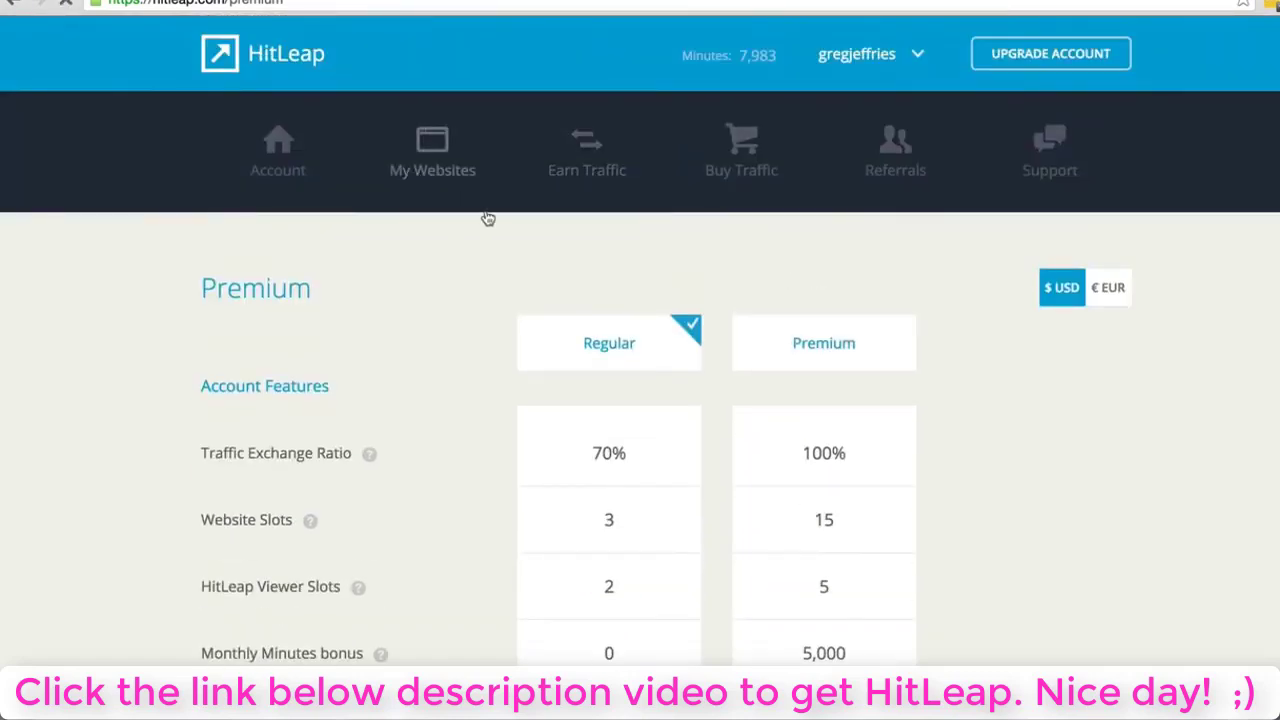
- From My Websites, open the Add new website form and scroll through its default settings
scroll(820, 518, "down", 1)
scroll(820, 518, "down", 1)
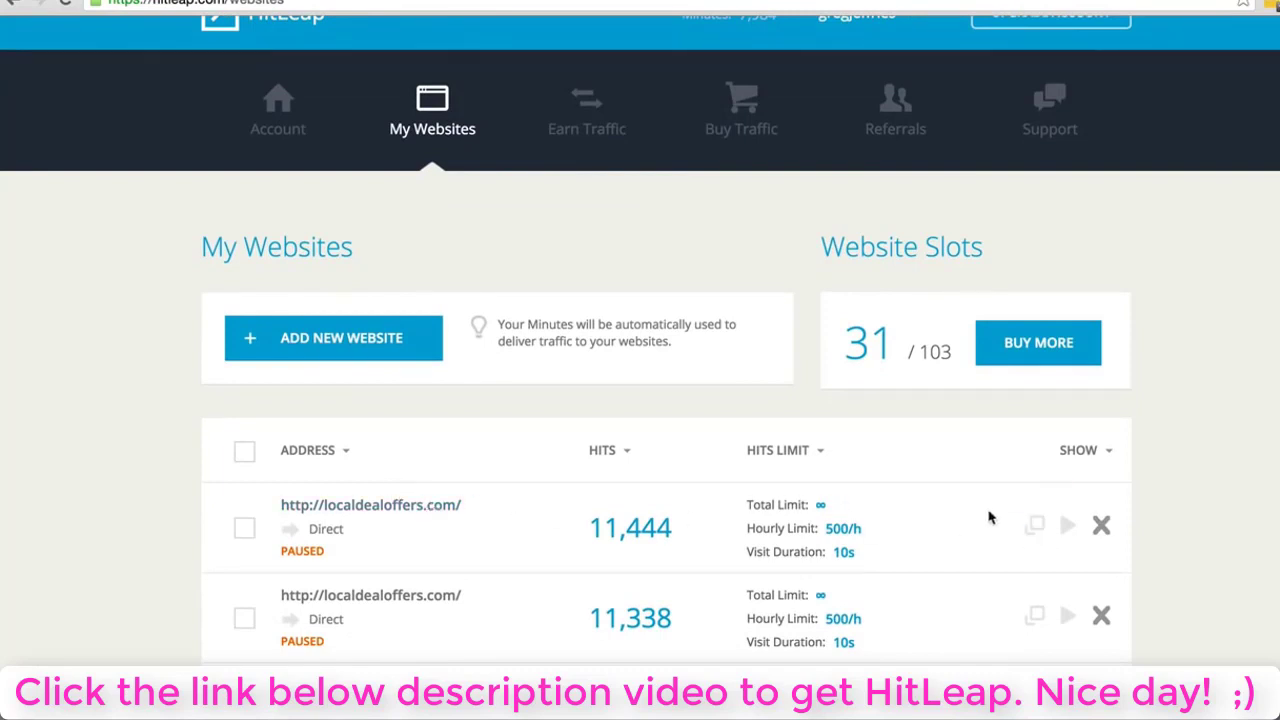
scroll(475, 385, "down", 2)
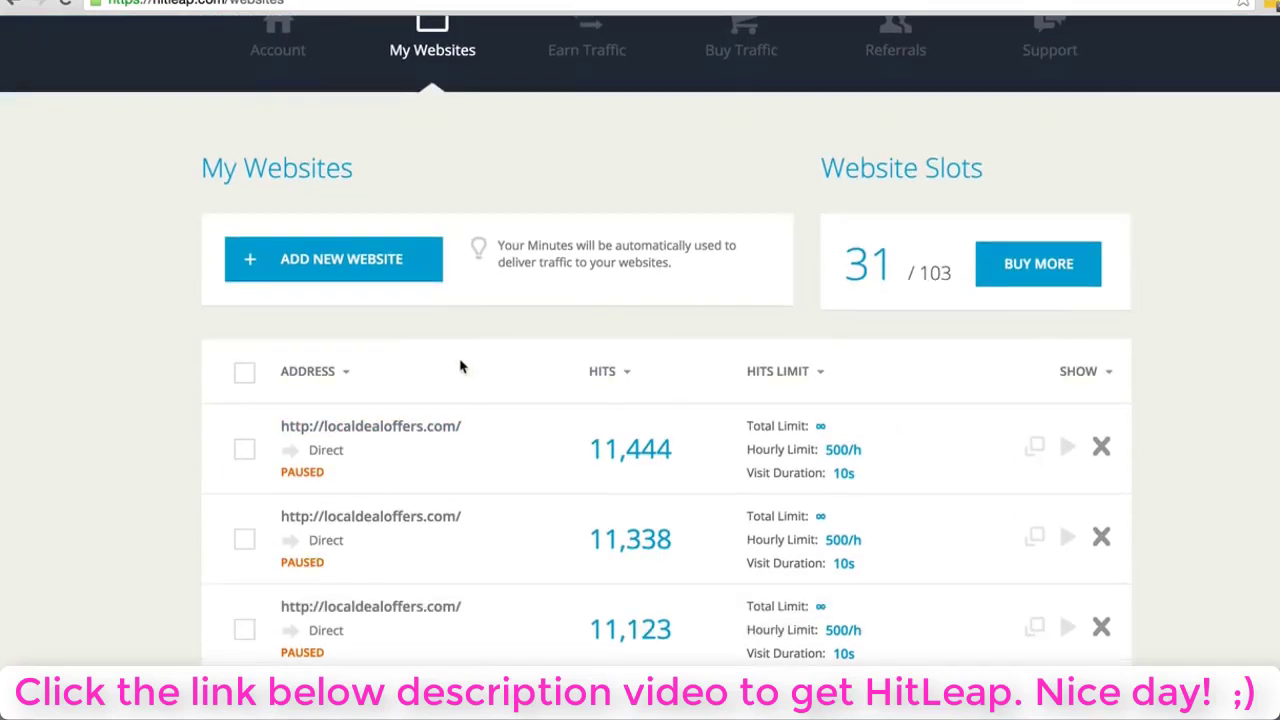
left_click(389, 260)
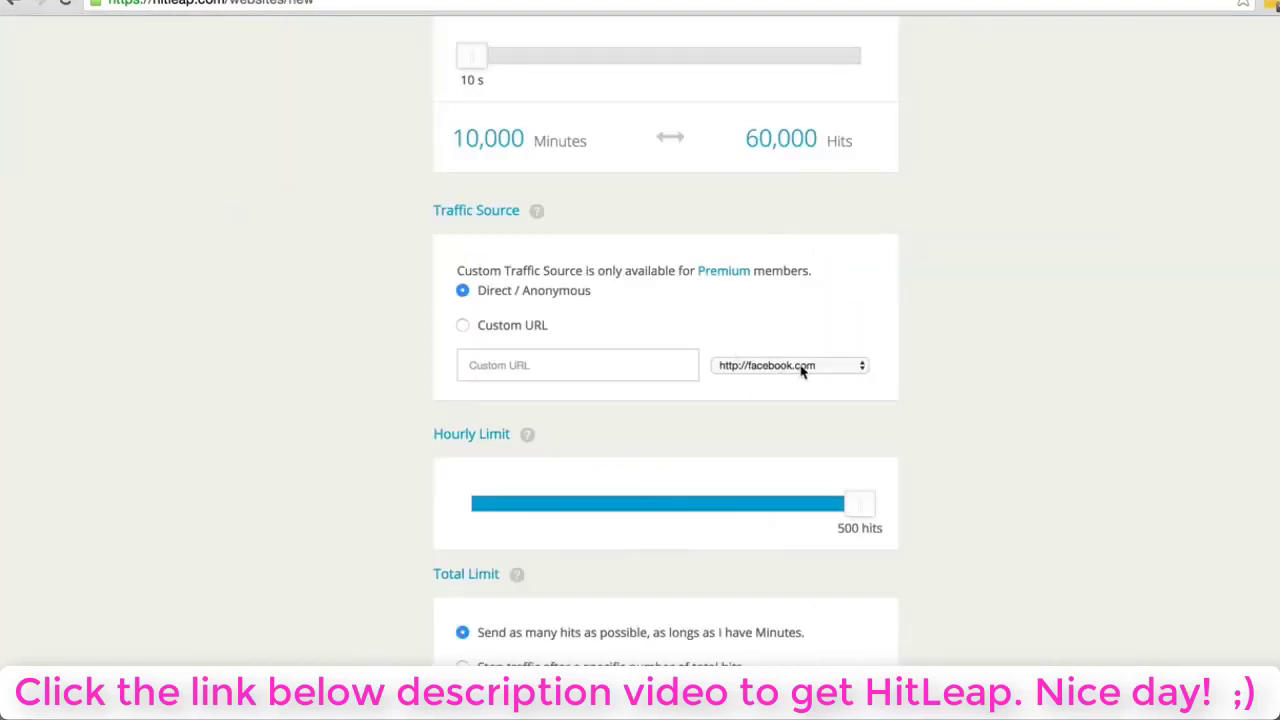
scroll(800, 364, "up", 1)
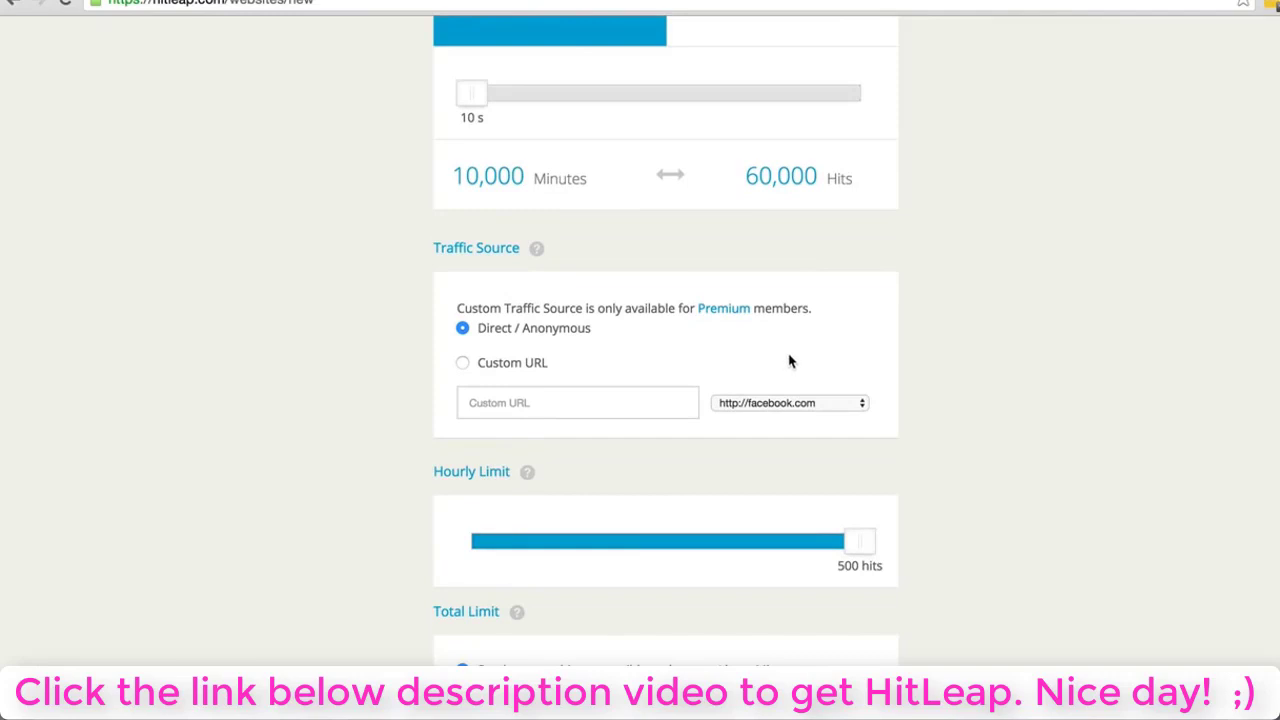
scroll(521, 372, "up", 1)
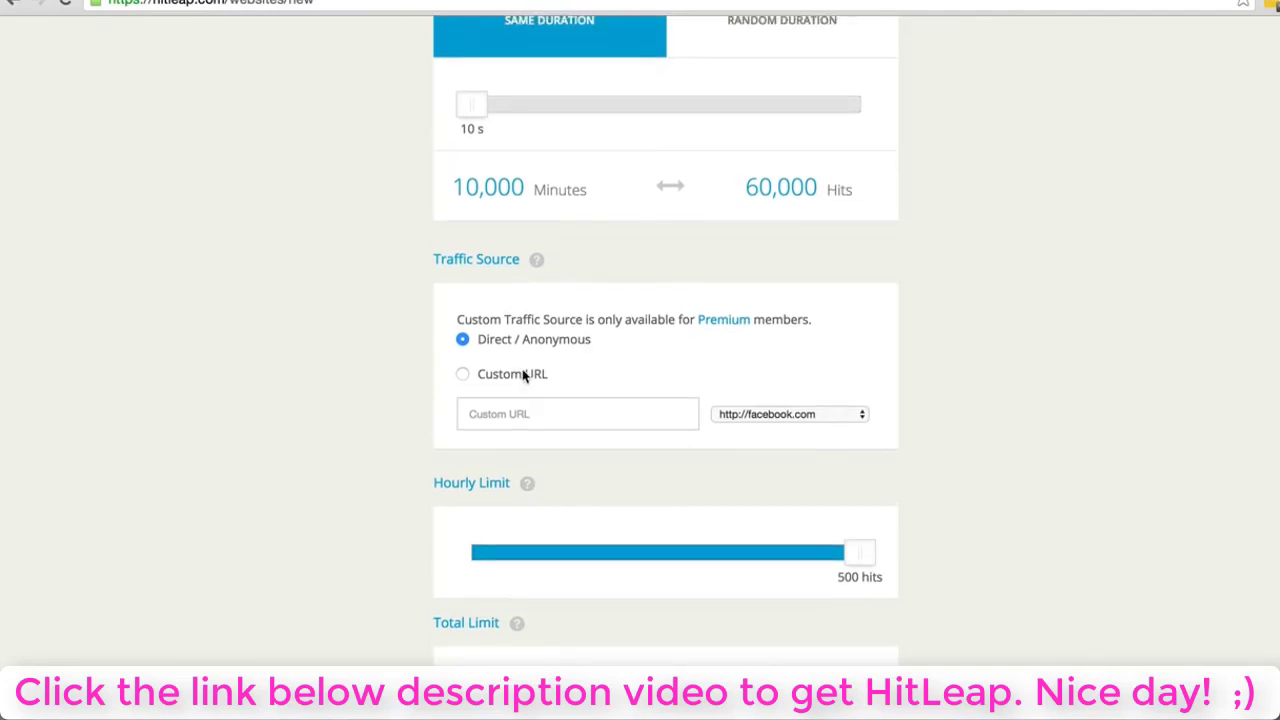
scroll(522, 375, "up", 1)
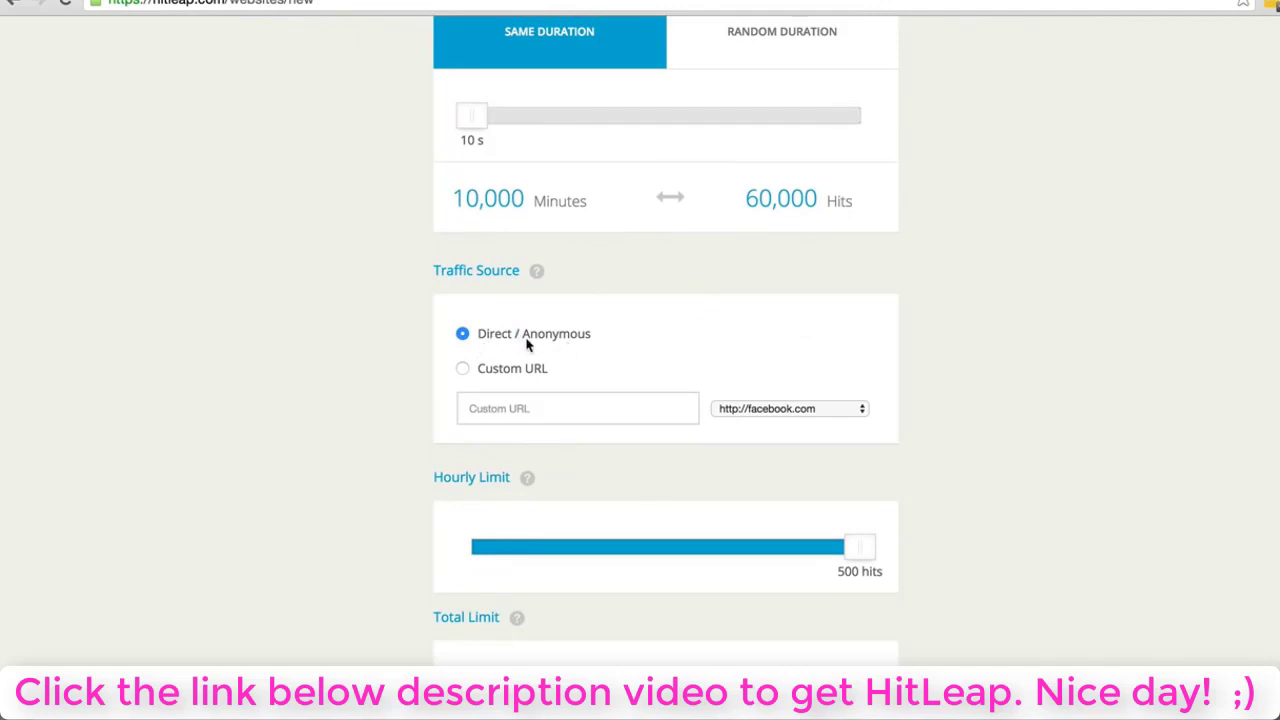
scroll(527, 345, "up", 3)
scroll(600, 429, "down", 1)
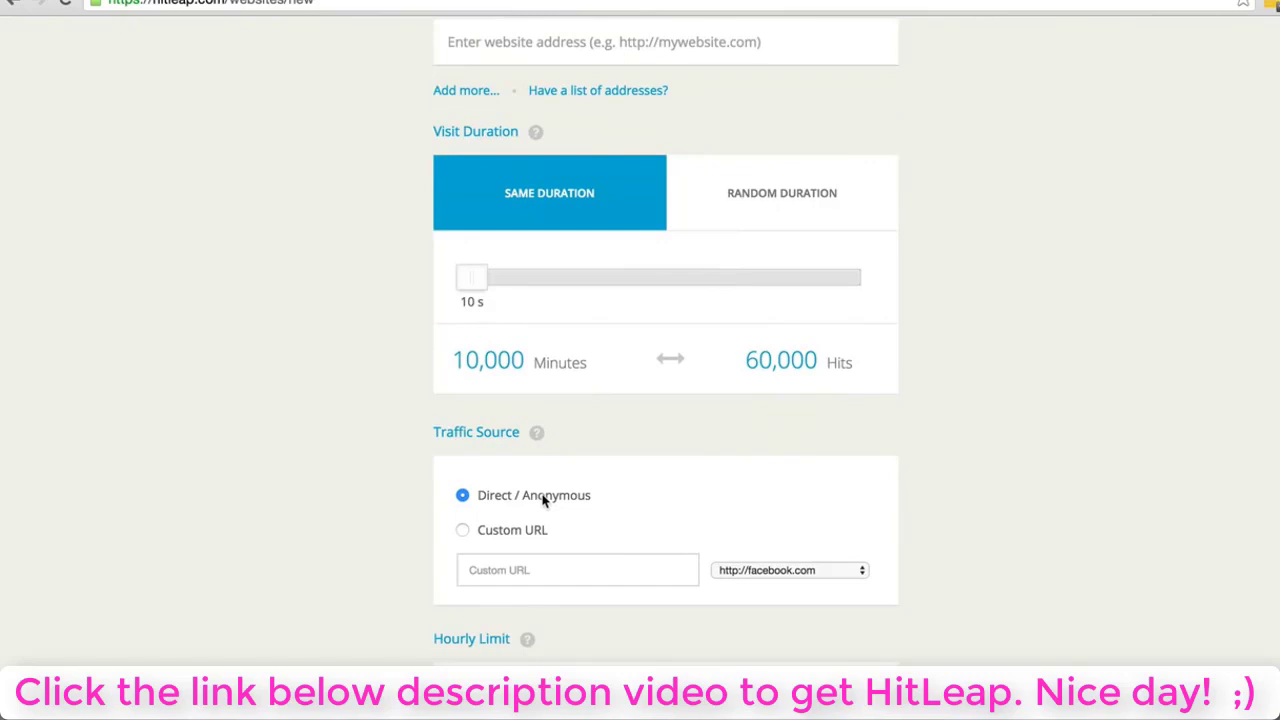
scroll(554, 500, "up", 1)
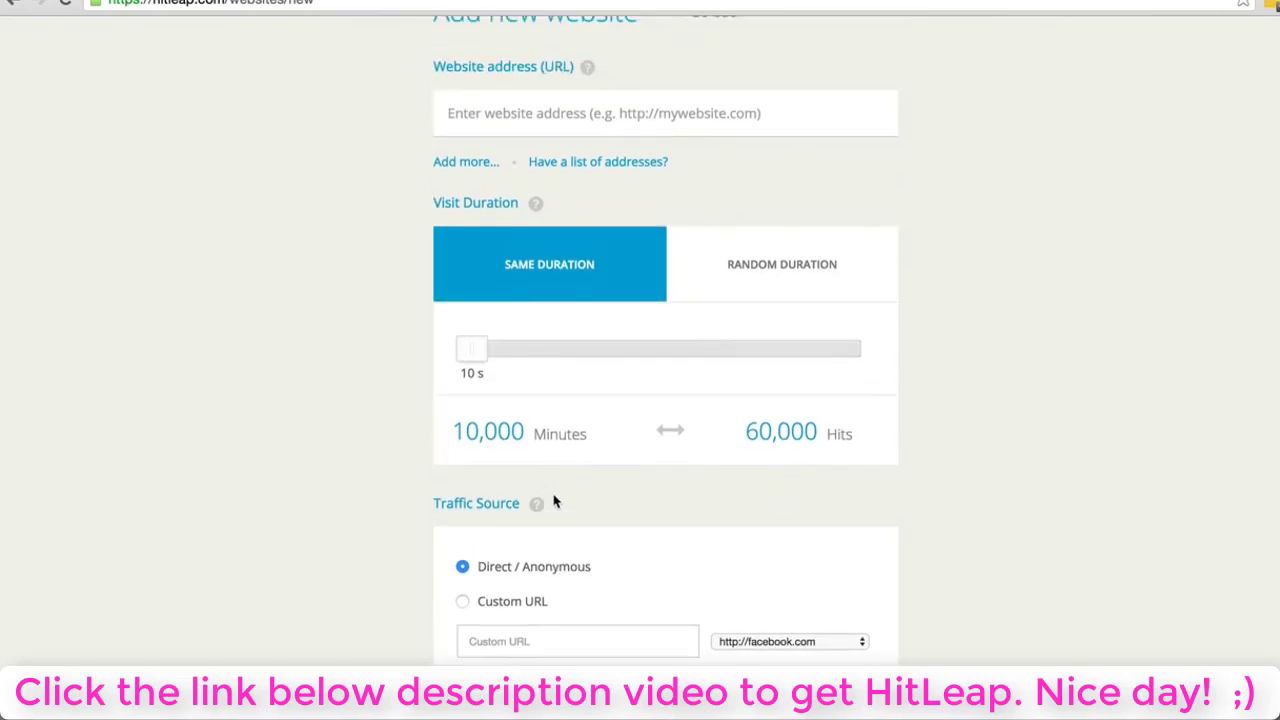
scroll(555, 501, "down", 4)
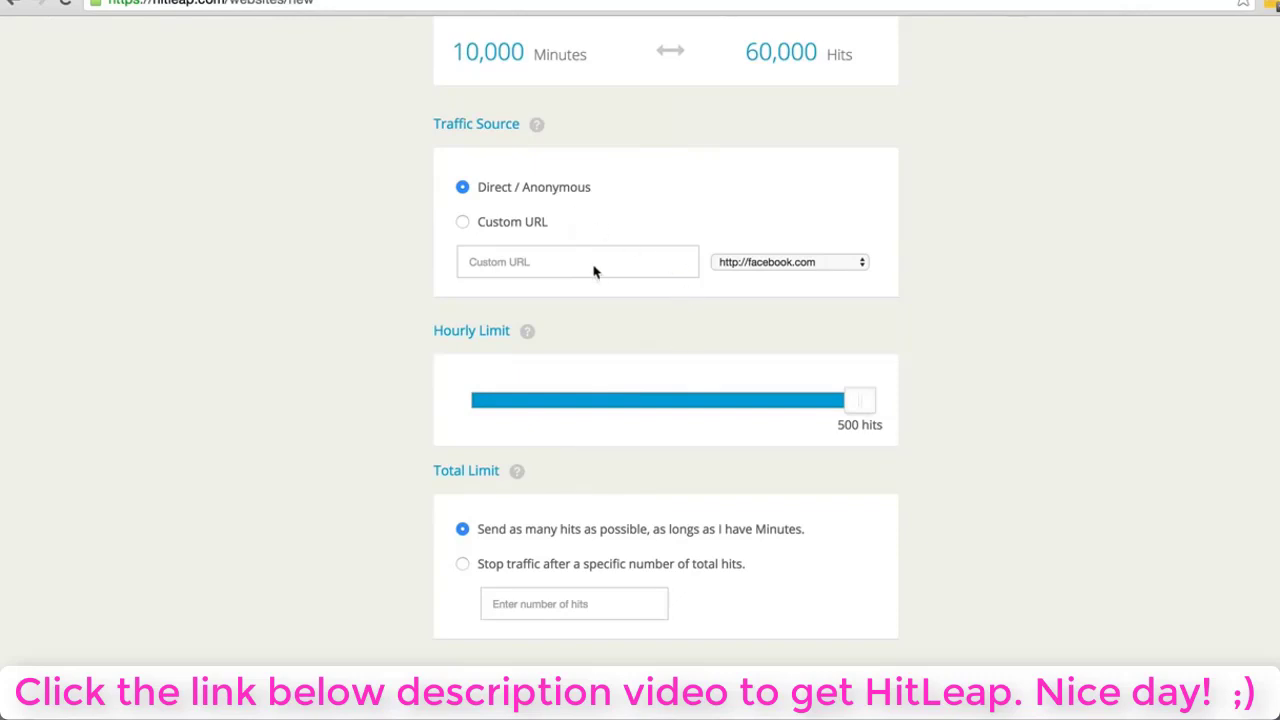
scroll(595, 272, "up", 3)
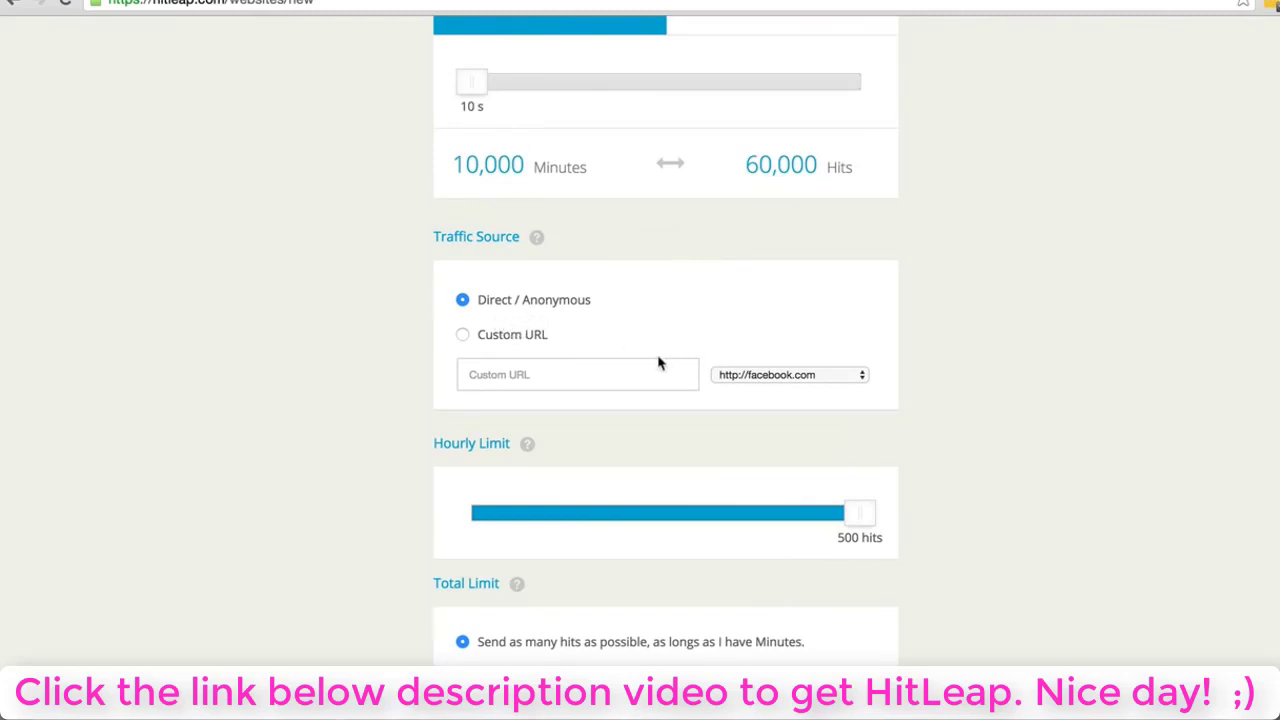
- Select Custom URL as traffic source and view the Quick fill list without choosing anything
left_click(472, 340)
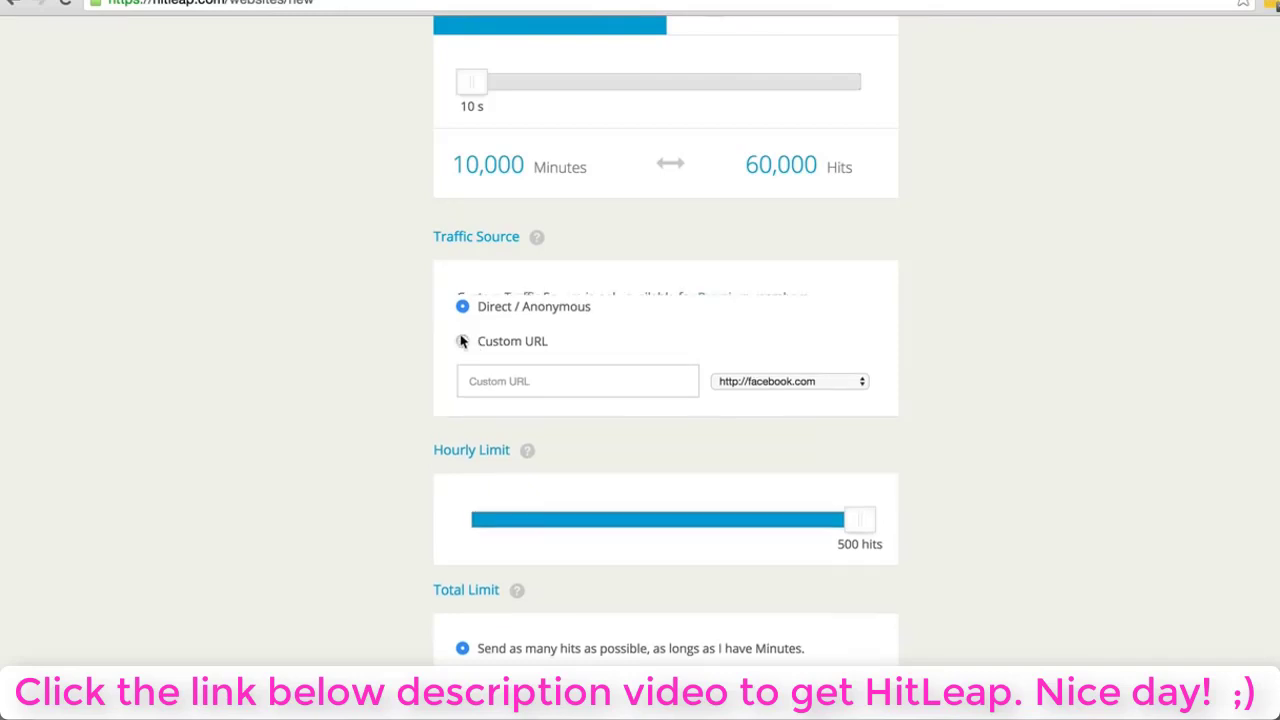
left_click(790, 391)
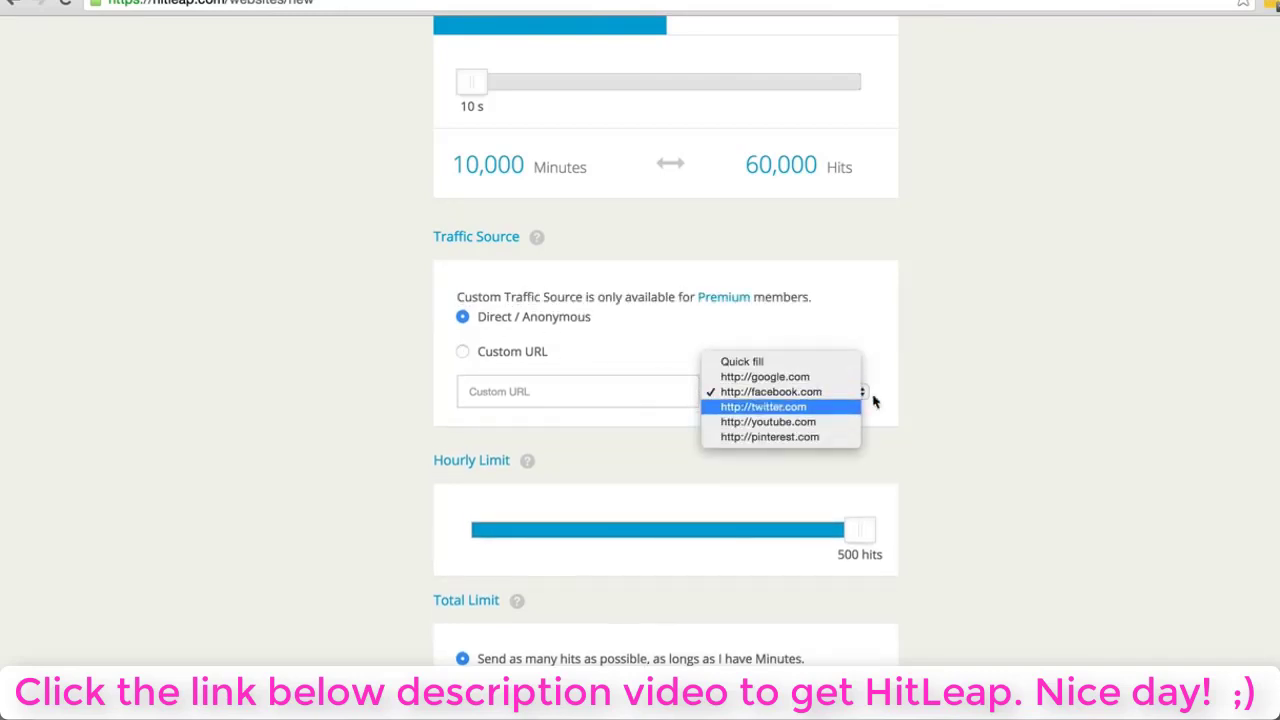
left_click(935, 368)
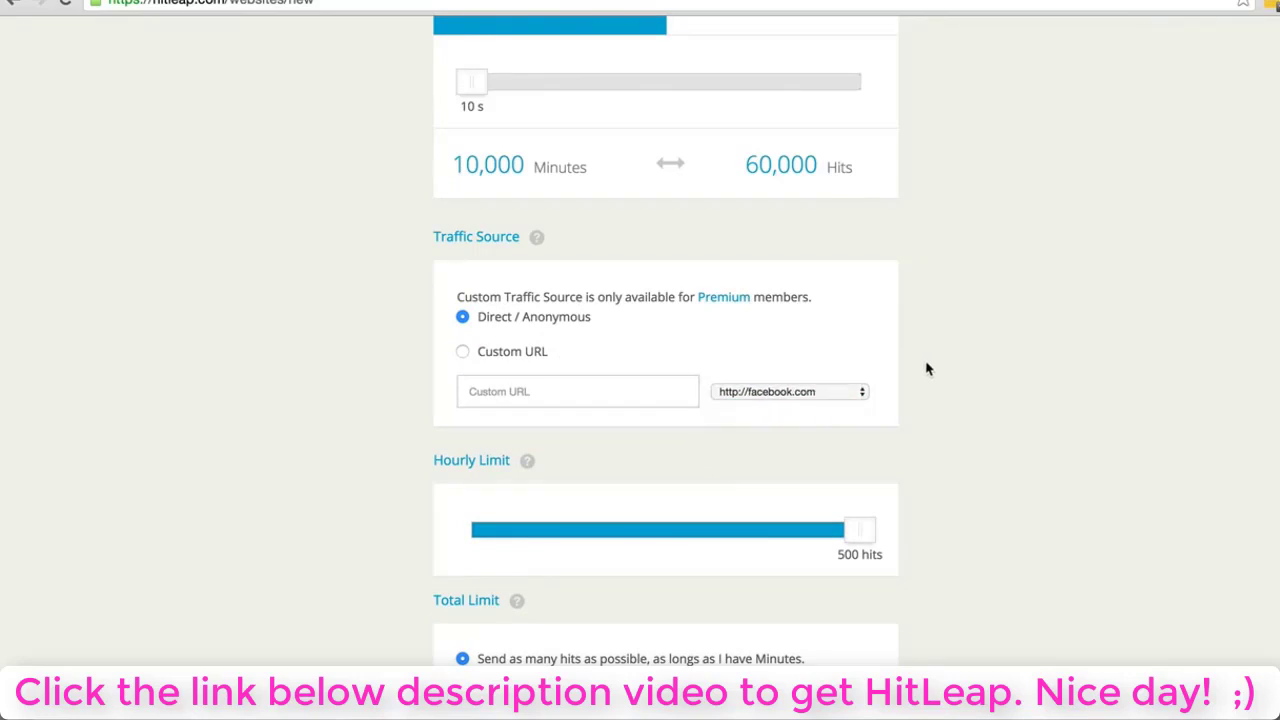
scroll(926, 369, "up", 3)
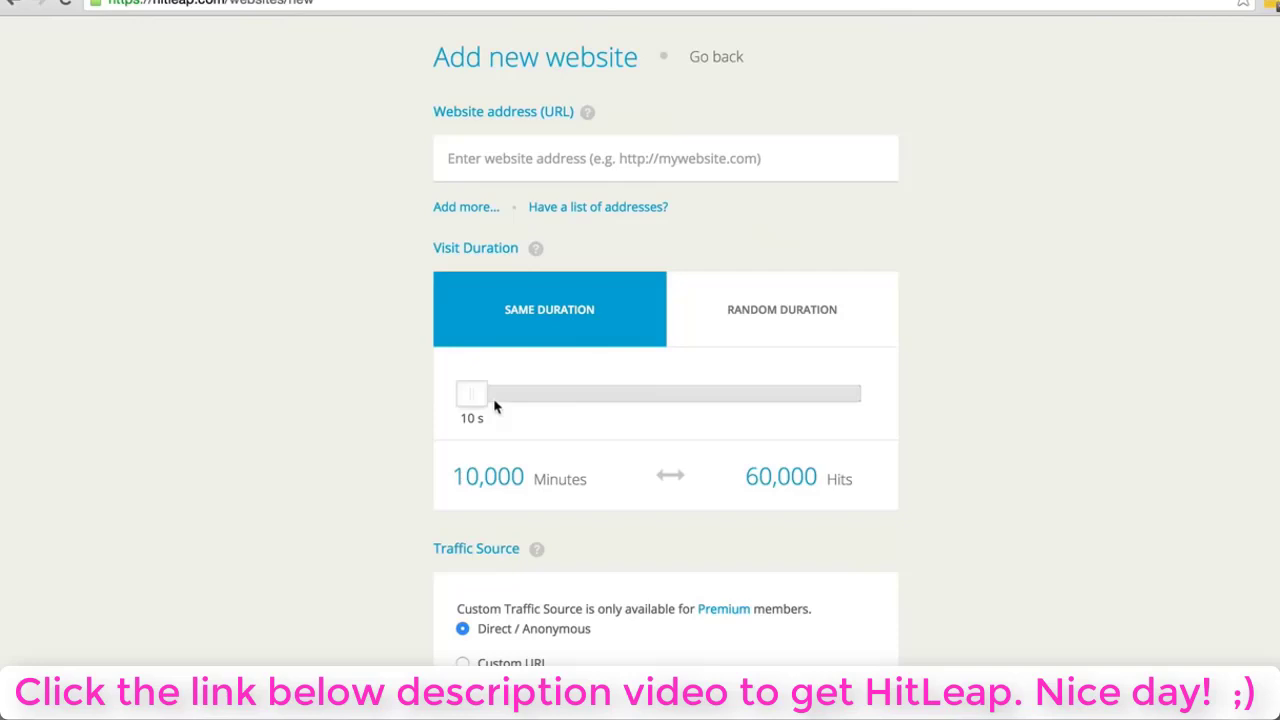
mouse_move(470, 396)
left_mouse_down()
mouse_move(560, 394)
mouse_move(447, 398)
left_mouse_up()
scroll(865, 375, "up", 2)
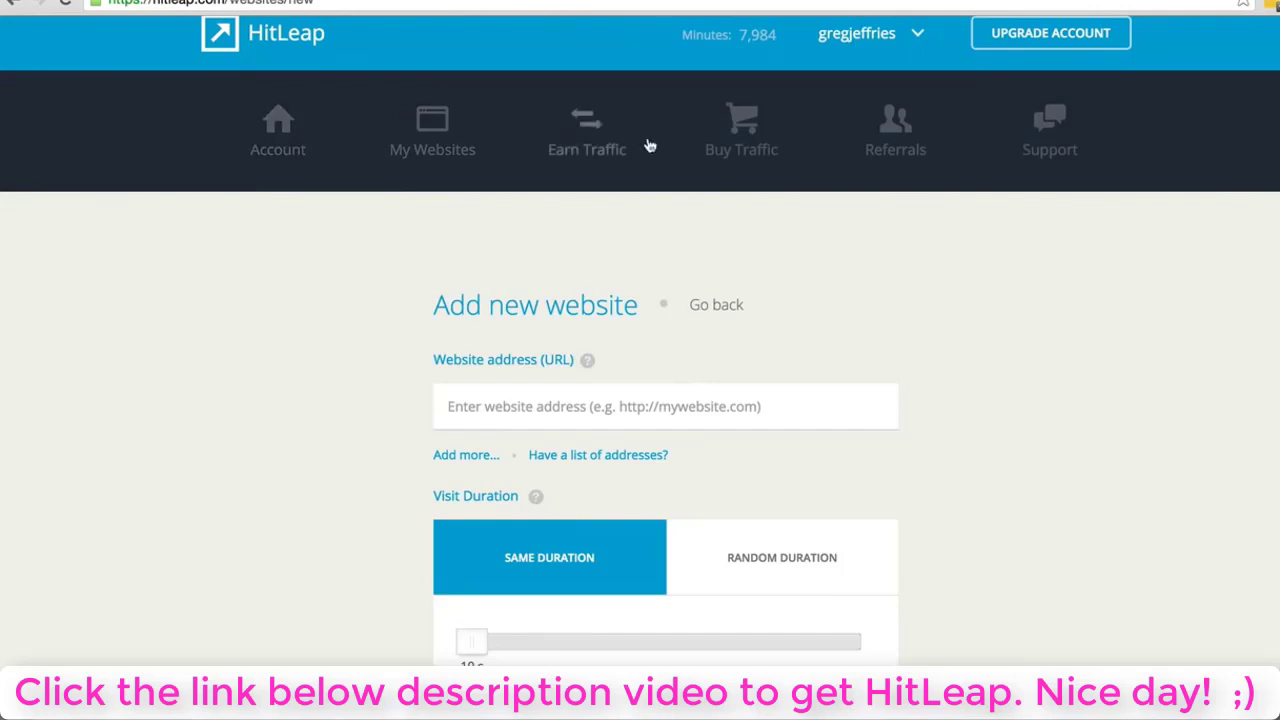
scroll(932, 487, "down", 3)
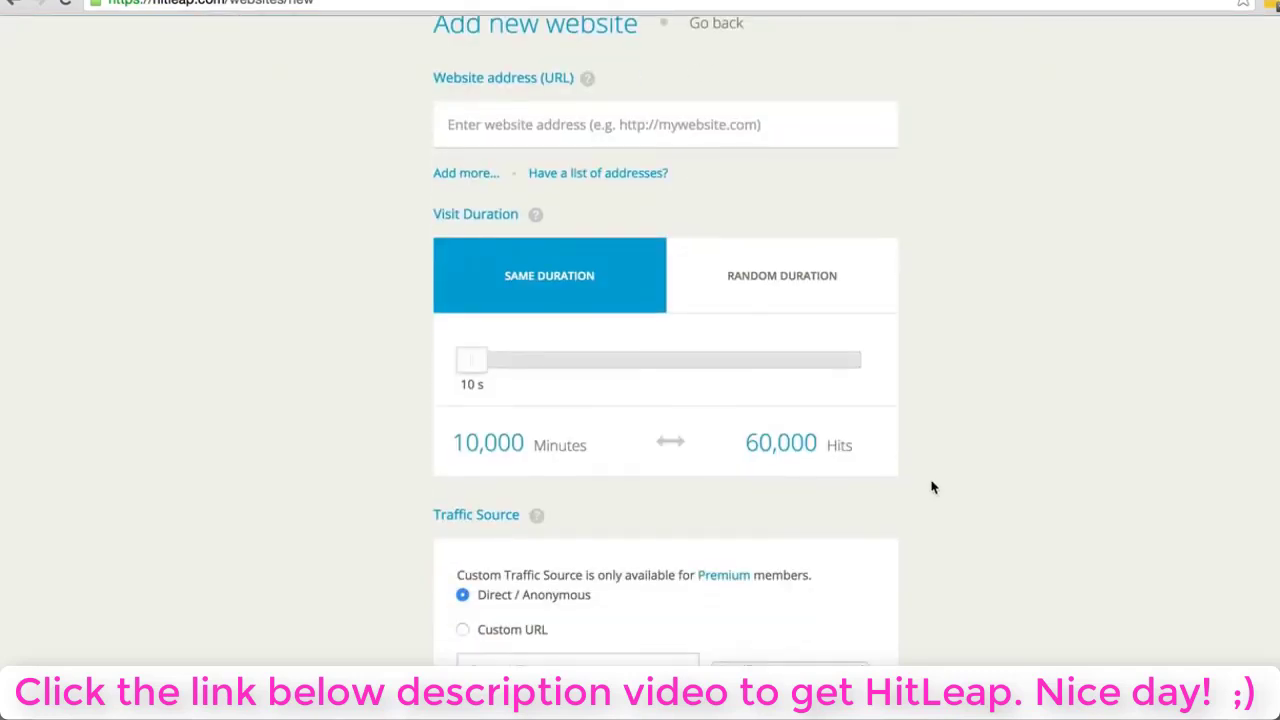
scroll(932, 487, "up", 1)
scroll(932, 487, "down", 3)
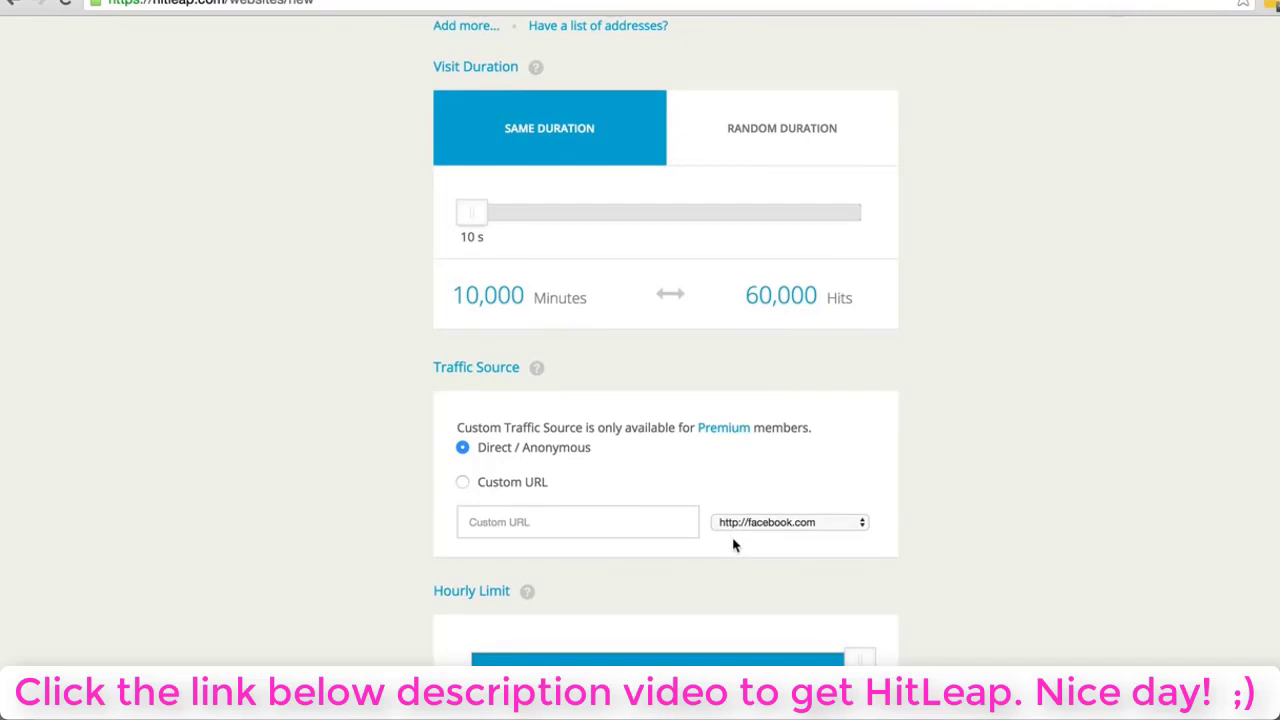
scroll(771, 409, "up", 5)
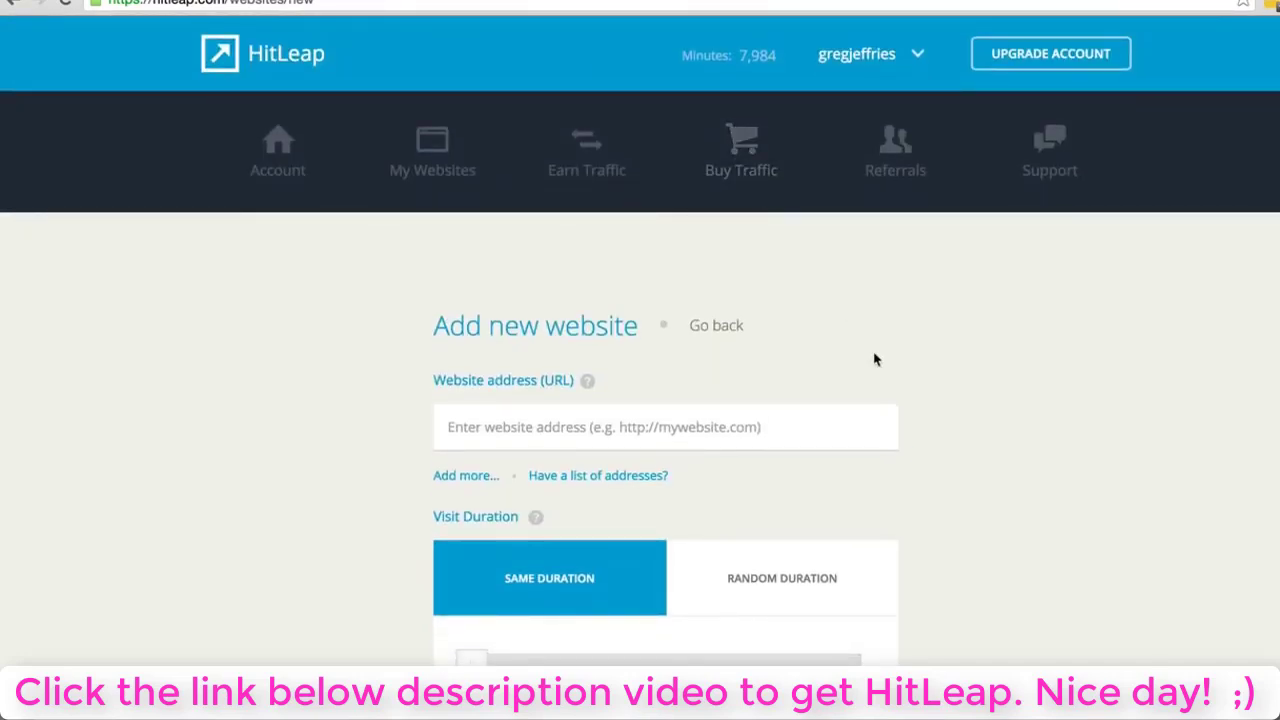
scroll(874, 358, "down", 3)
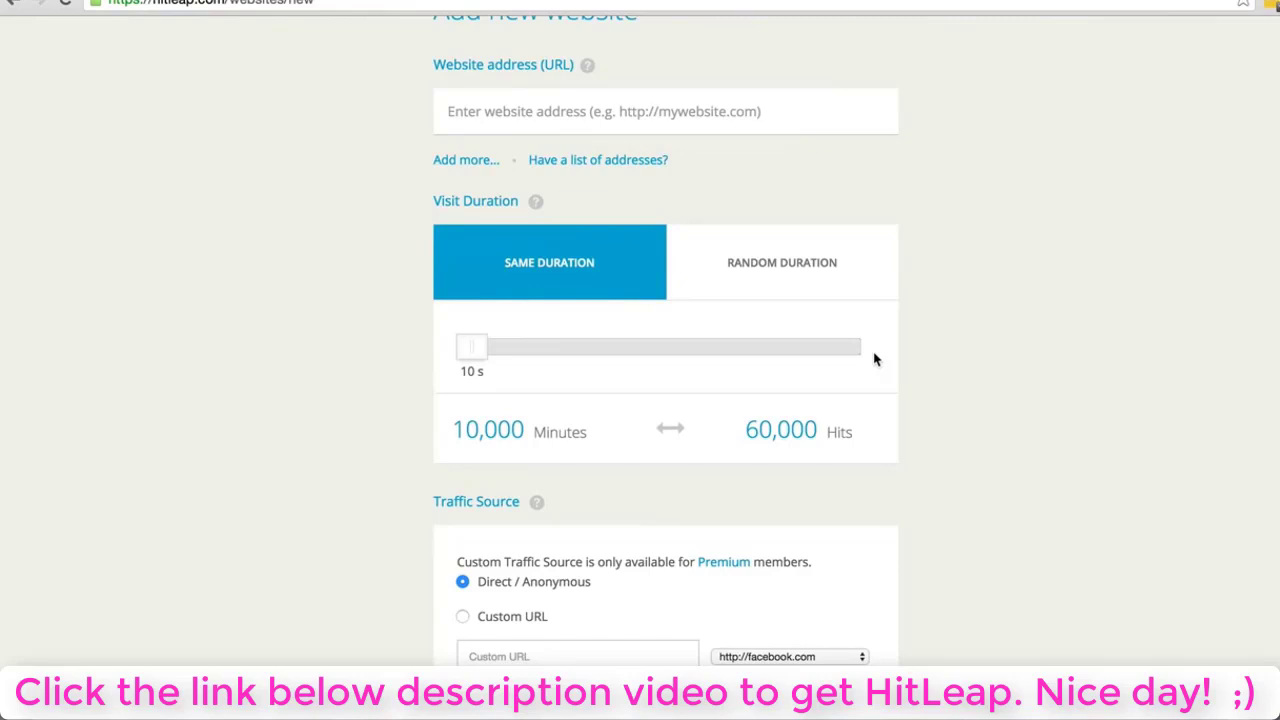
scroll(874, 358, "up", 1)
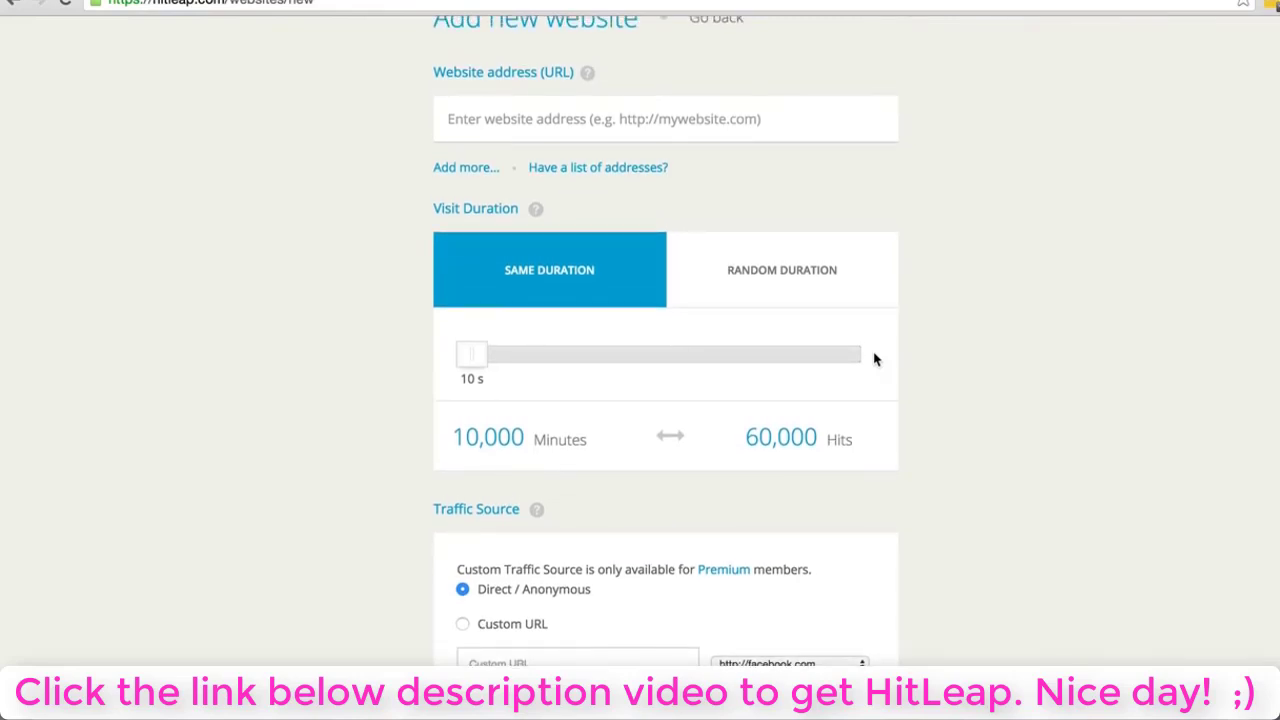
scroll(874, 358, "down", 2)
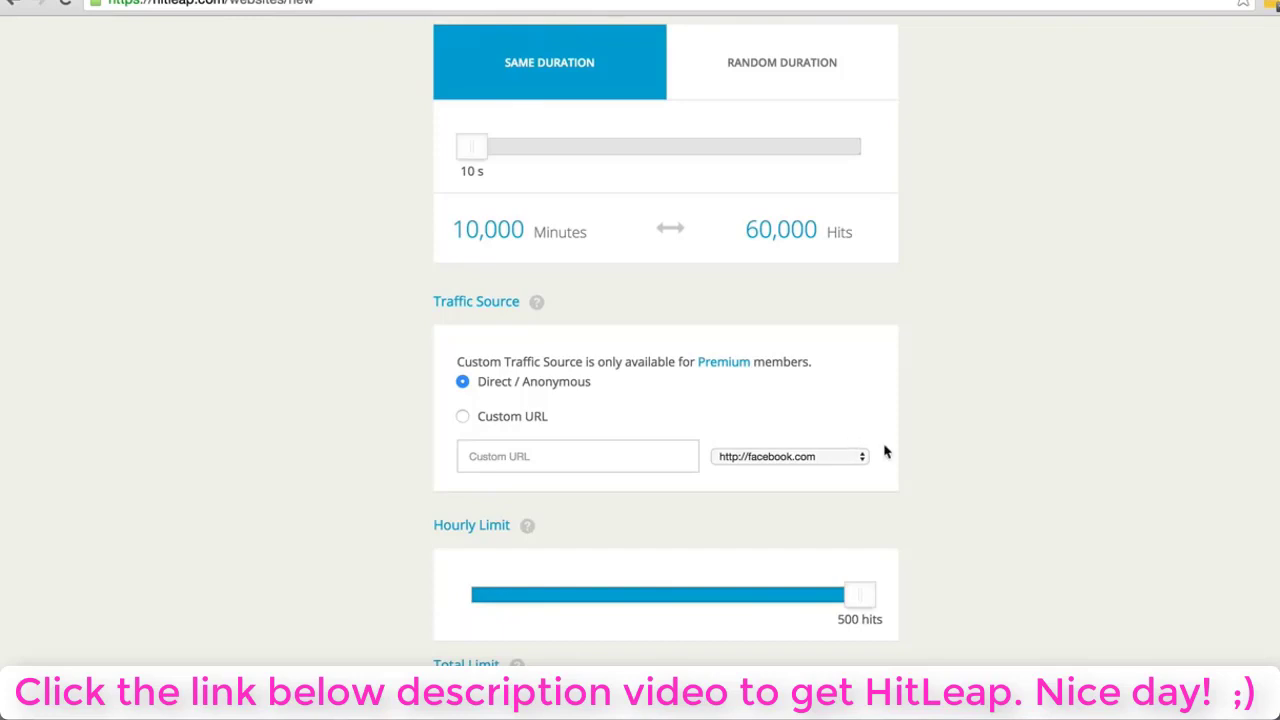
scroll(897, 447, "up", 5)
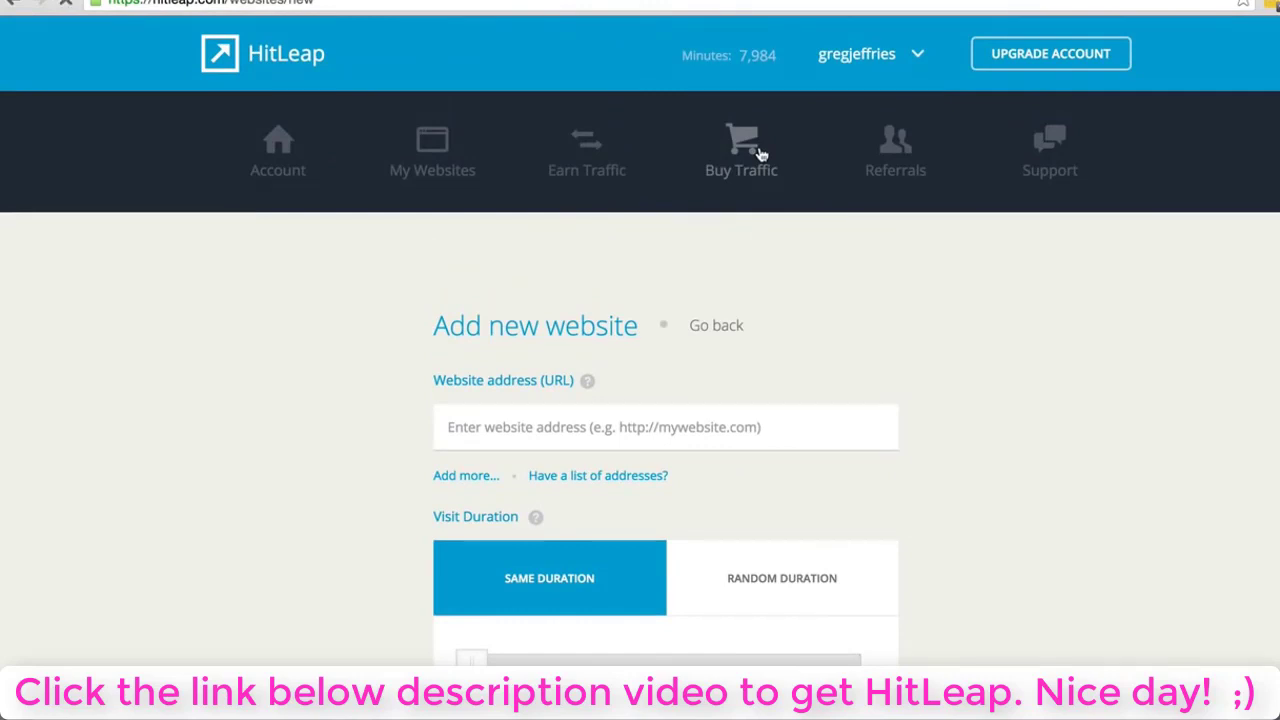
- On Buy Minutes/Traffic, compare hits at 10, 24, 31 and 60 s visits, ending at 10 s
left_click(760, 153)
scroll(595, 360, "down", 3)
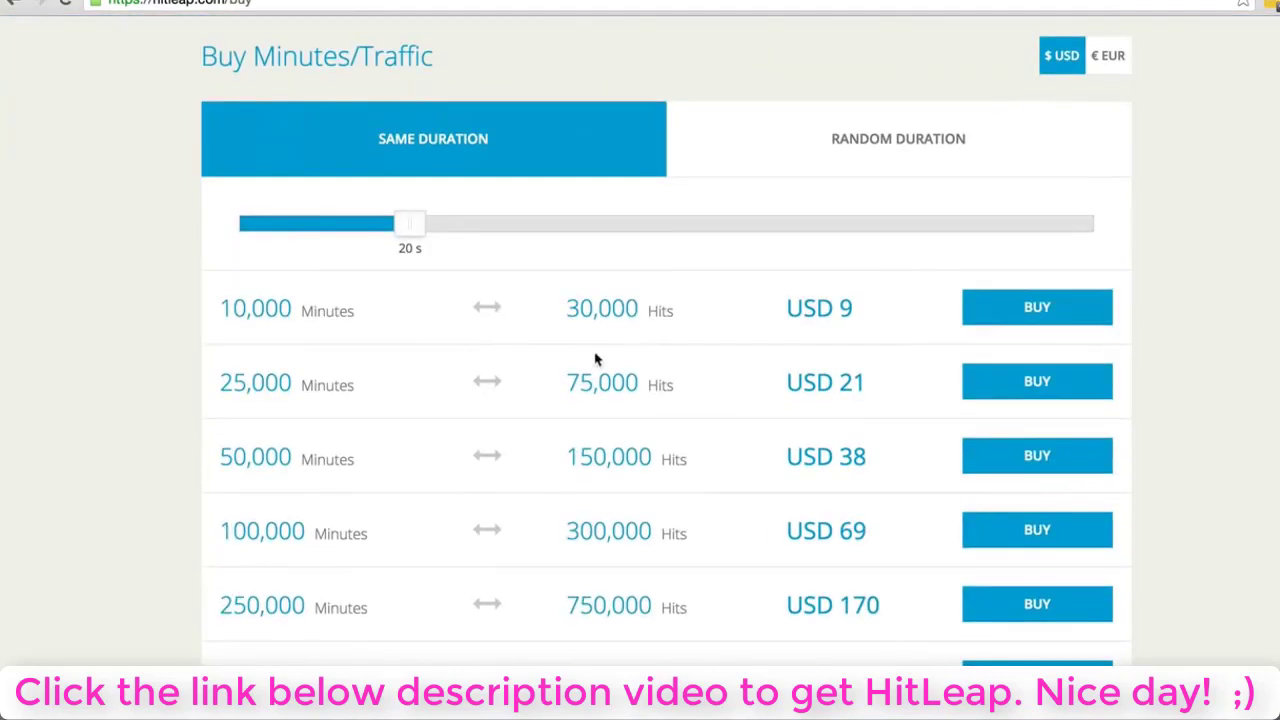
left_click_drag(420, 229, 243, 180)
left_click_drag(240, 224, 200, 243)
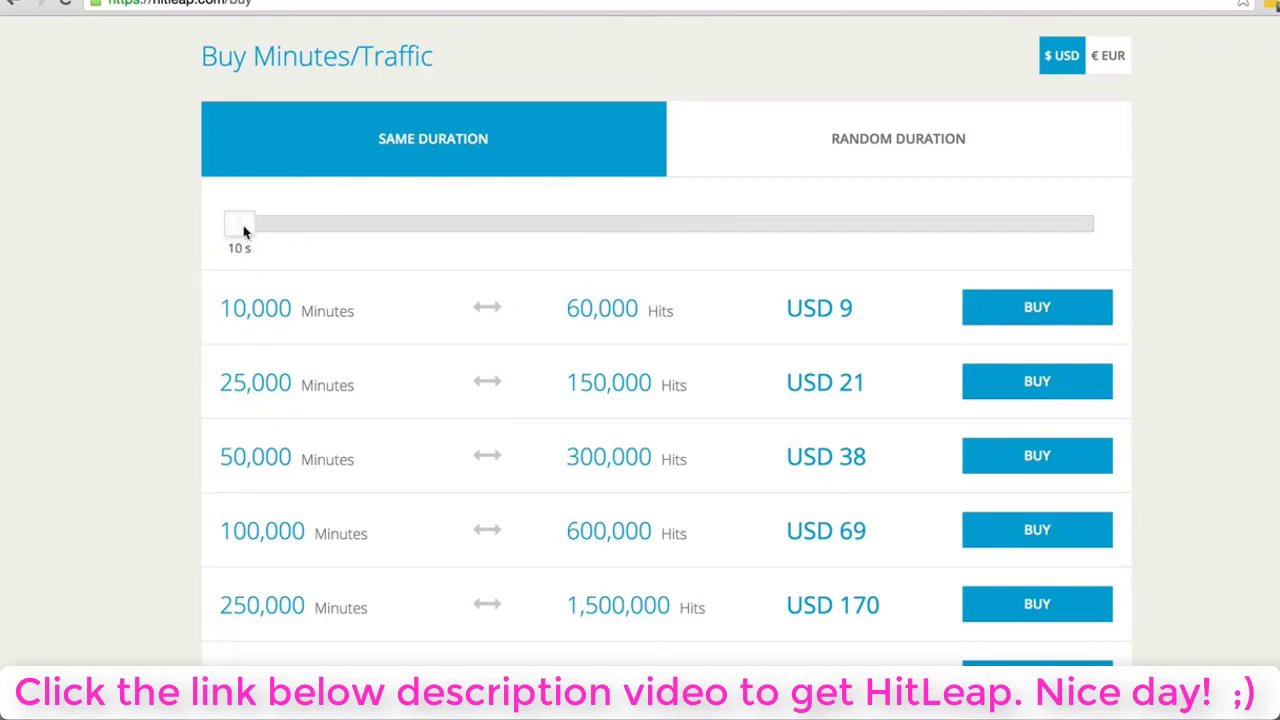
left_click_drag(240, 232, 605, 252)
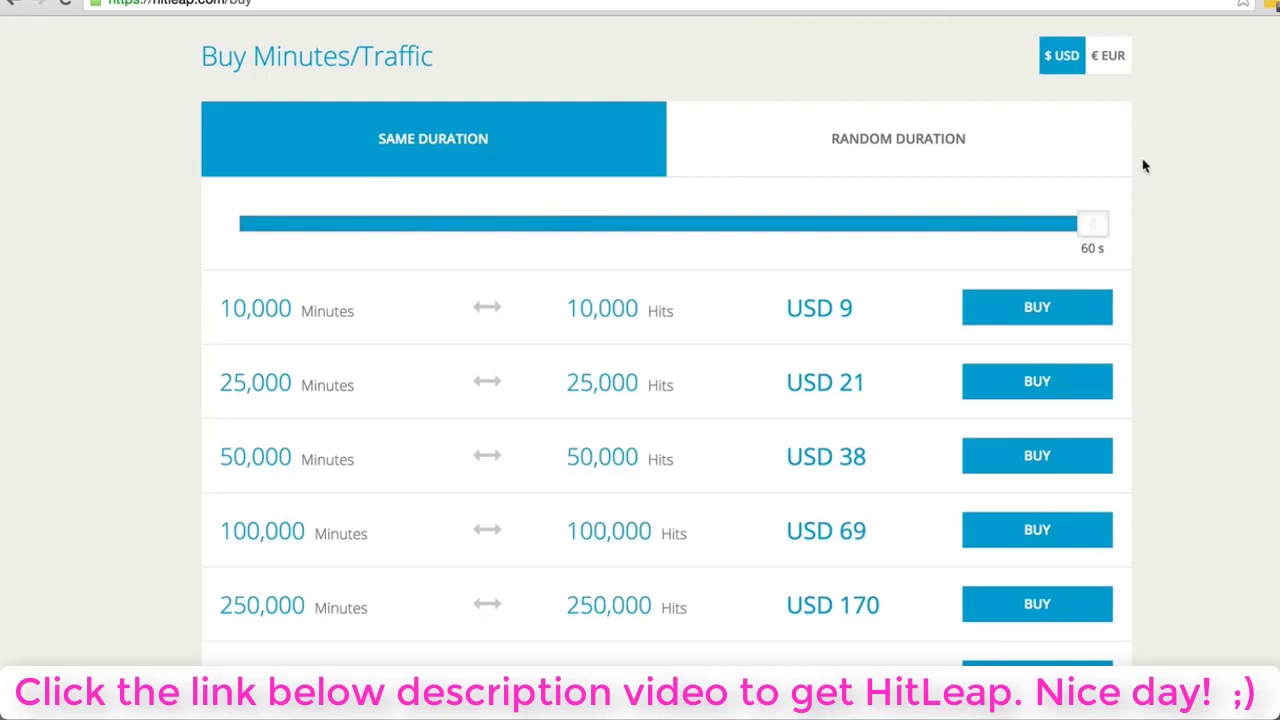
left_click_drag(1092, 223, 151, 200)
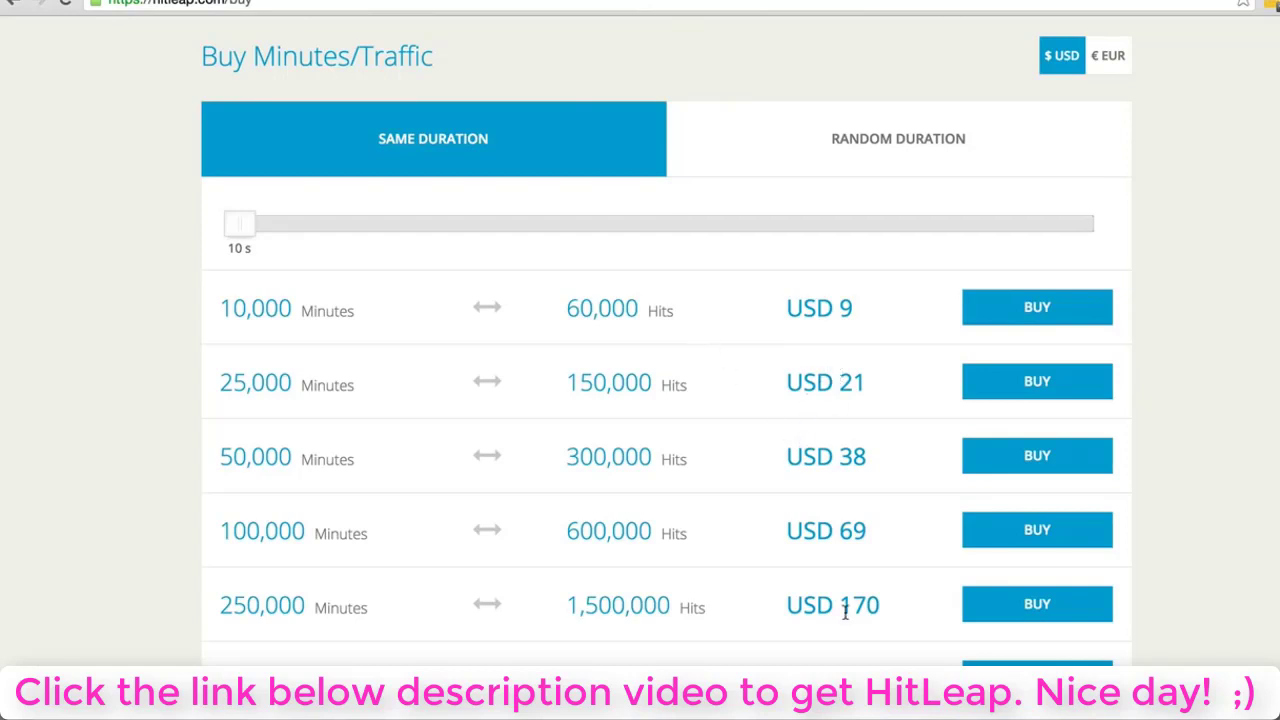
scroll(845, 612, "down", 3)
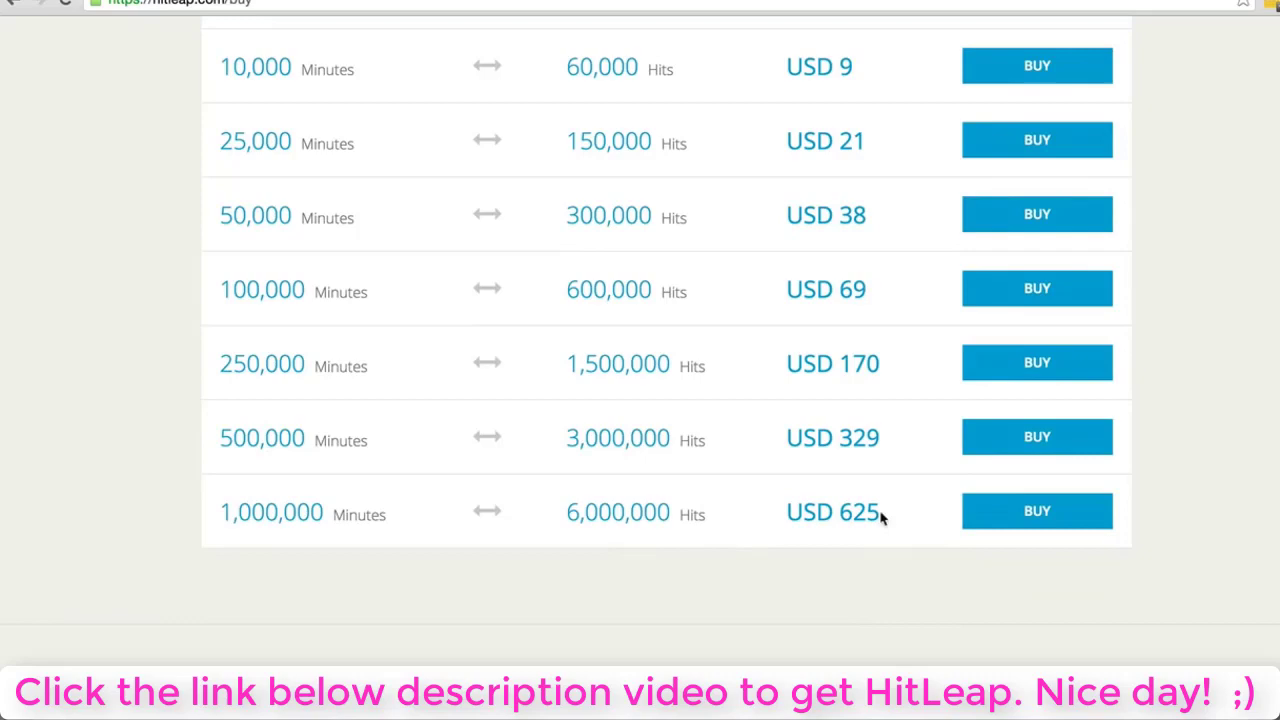
scroll(930, 450, "up", 3)
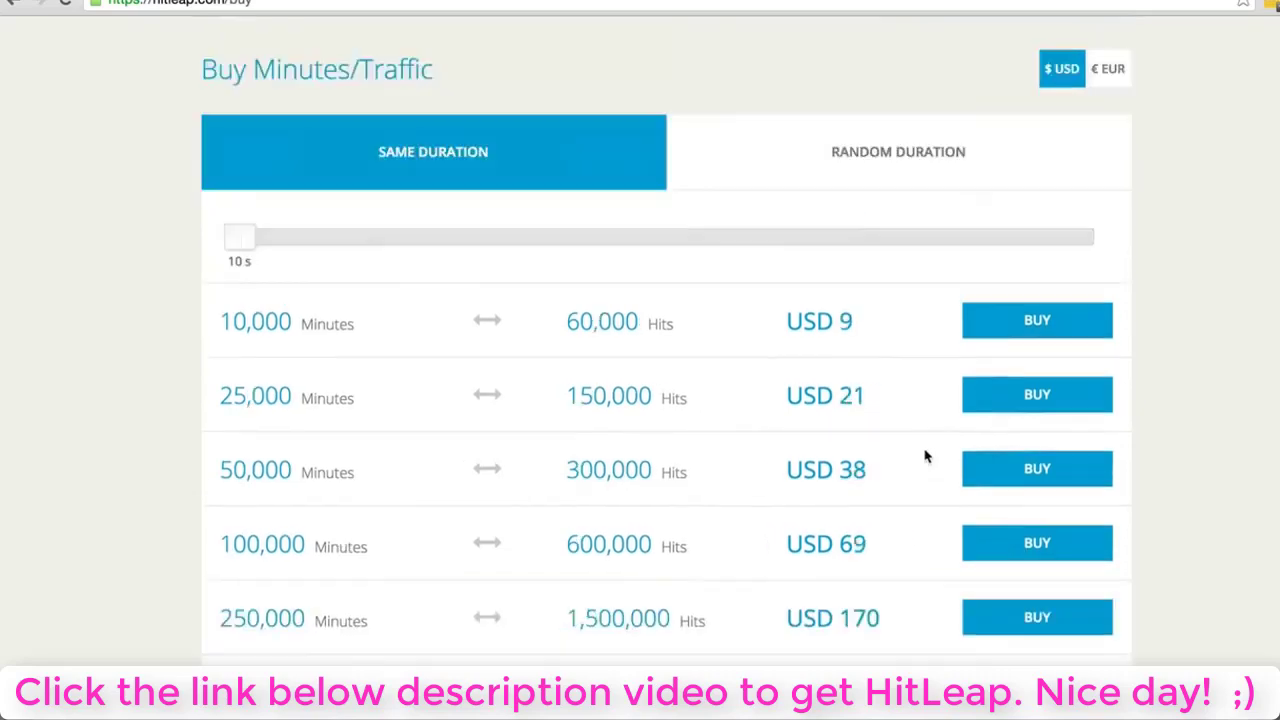
scroll(925, 456, "up", 2)
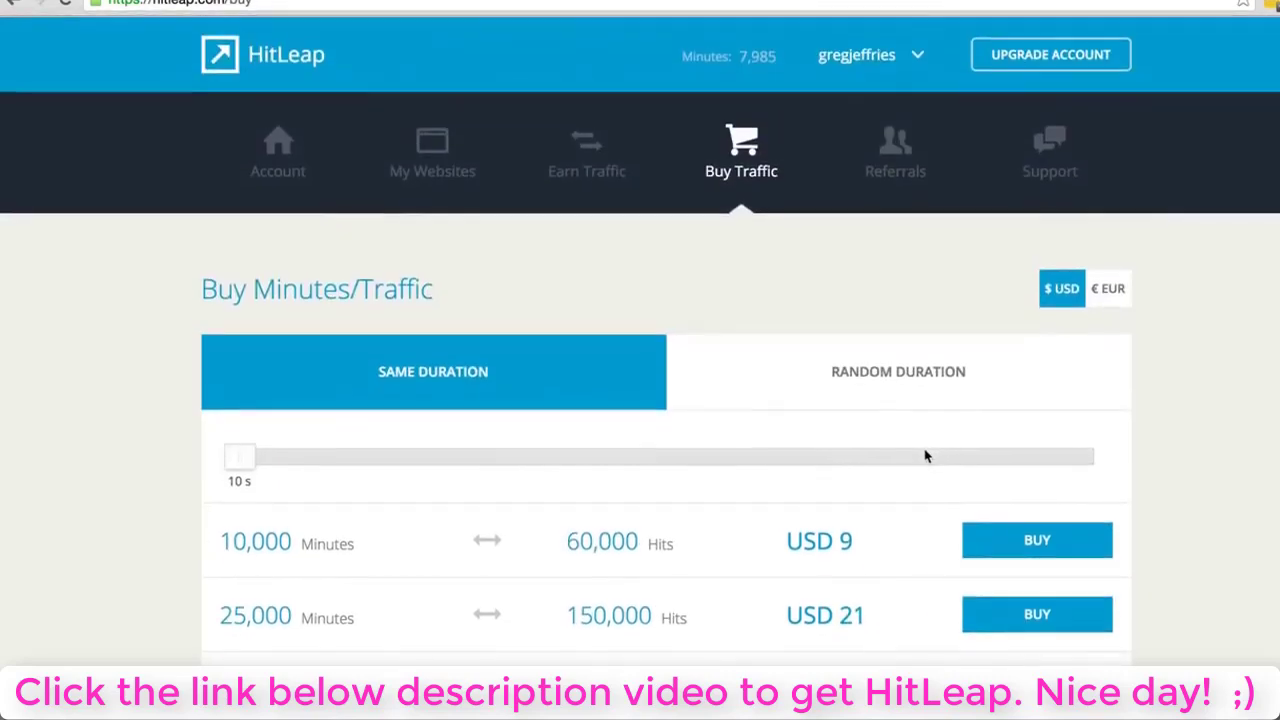
- Open Referrals and review the 10% minutes and 20% cash commissions, 46 referrals and 4.60 € cash
left_click(885, 128)
scroll(480, 315, "down", 3)
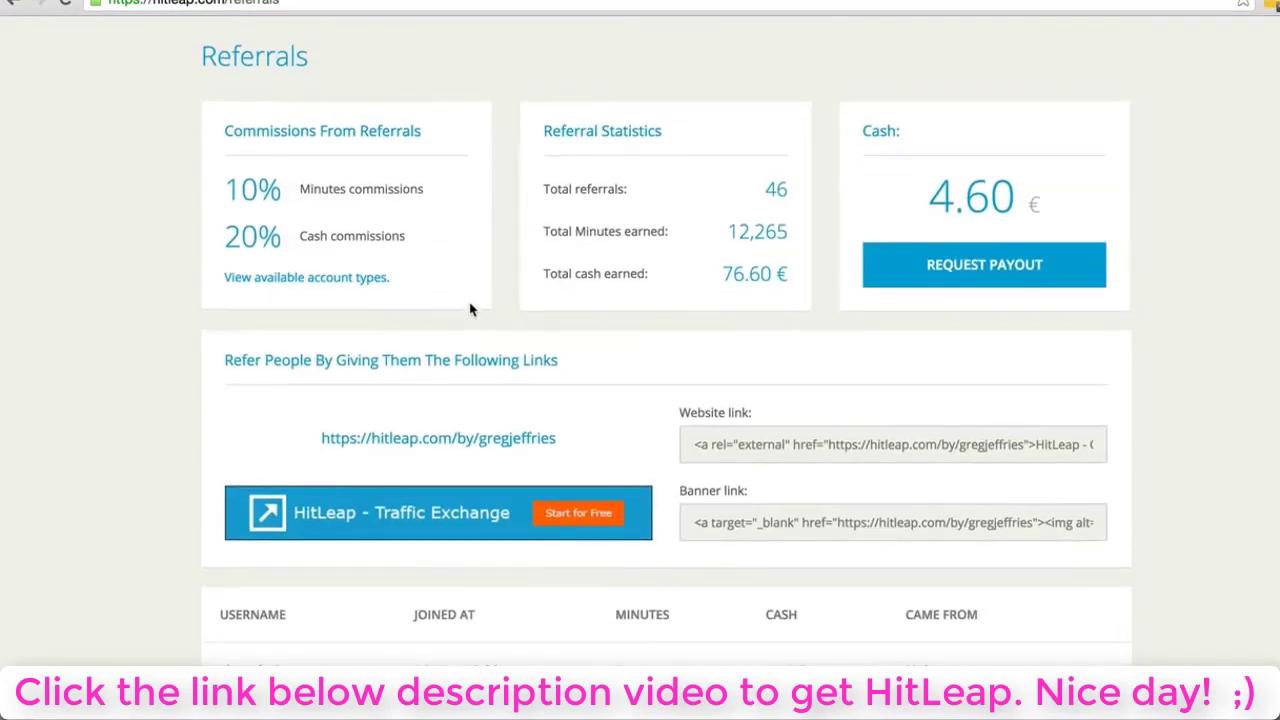
scroll(470, 310, "up", 2)
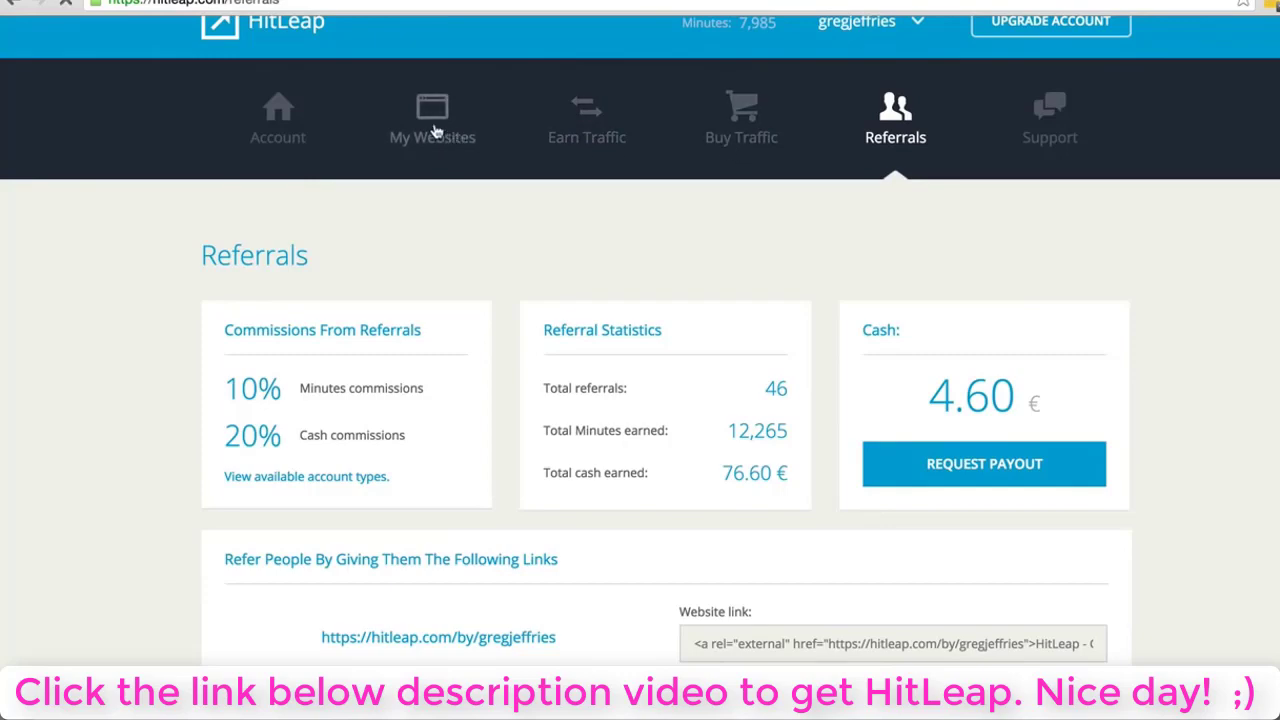
- Open My Websites and scroll the list showing 31 of 103 slots used, all entries paused
left_click(435, 131)
scroll(711, 383, "down", 2)
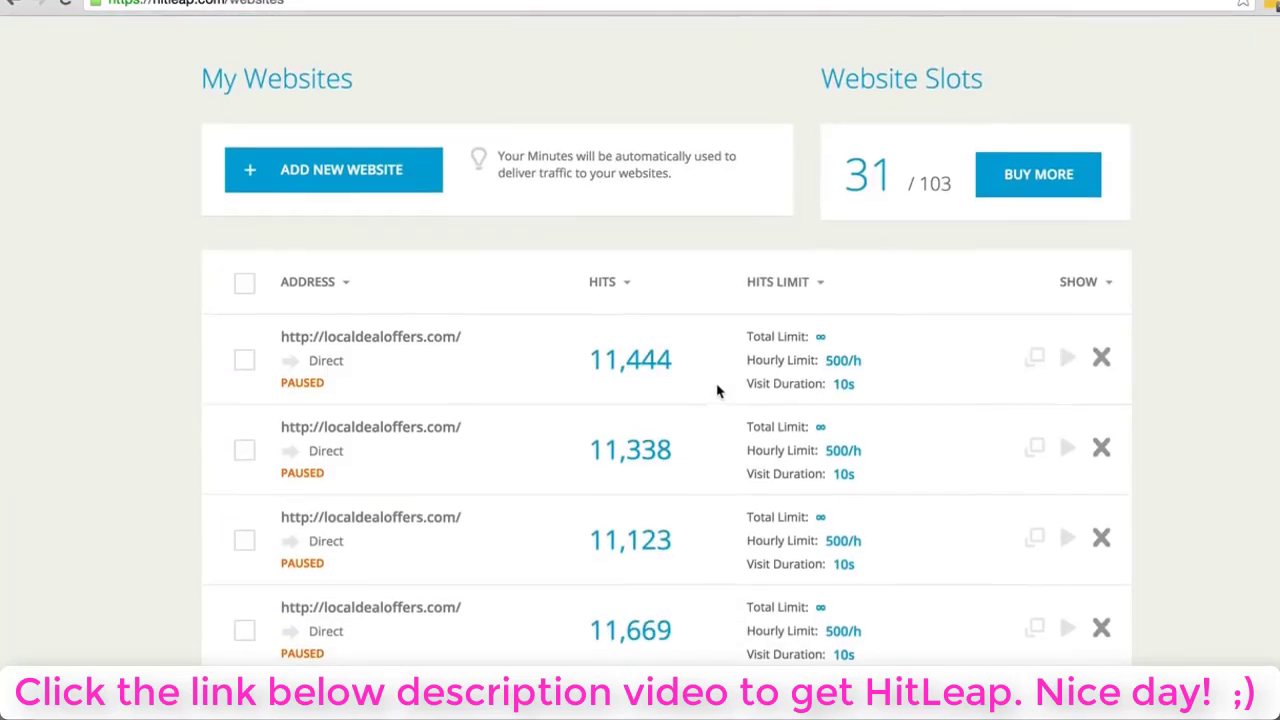
scroll(717, 390, "down", 1)
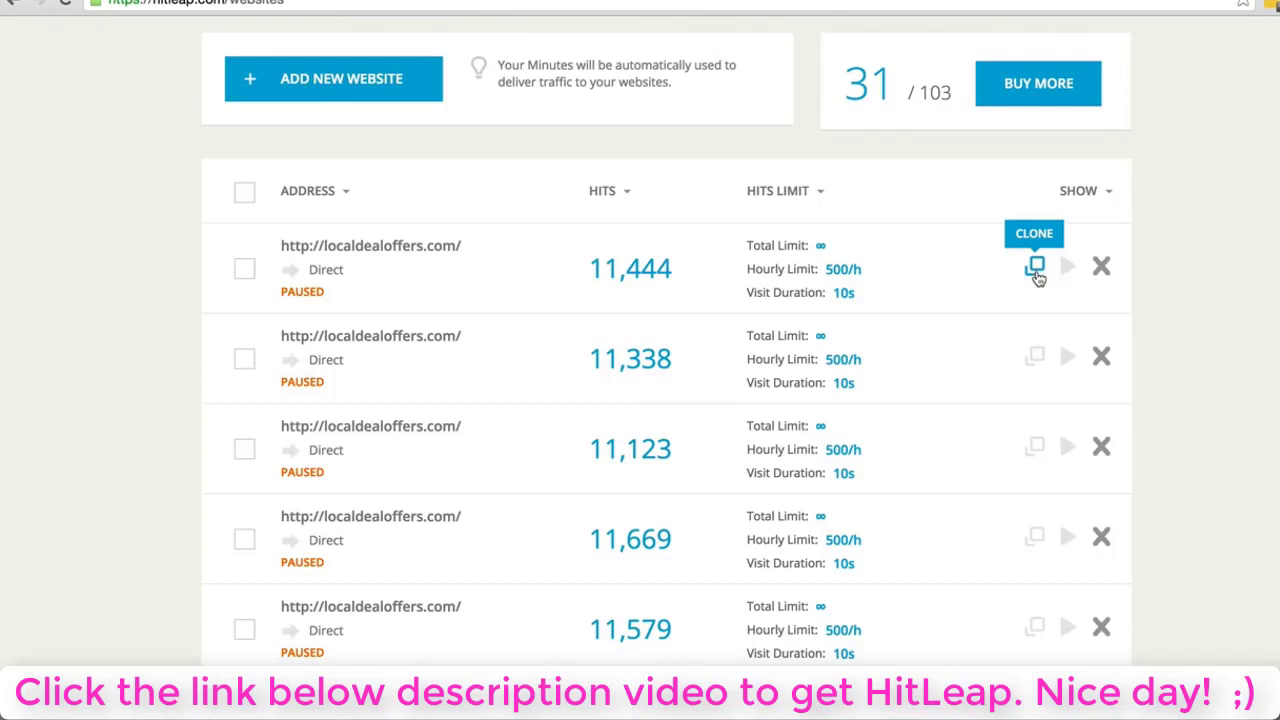
scroll(994, 477, "up", 2)
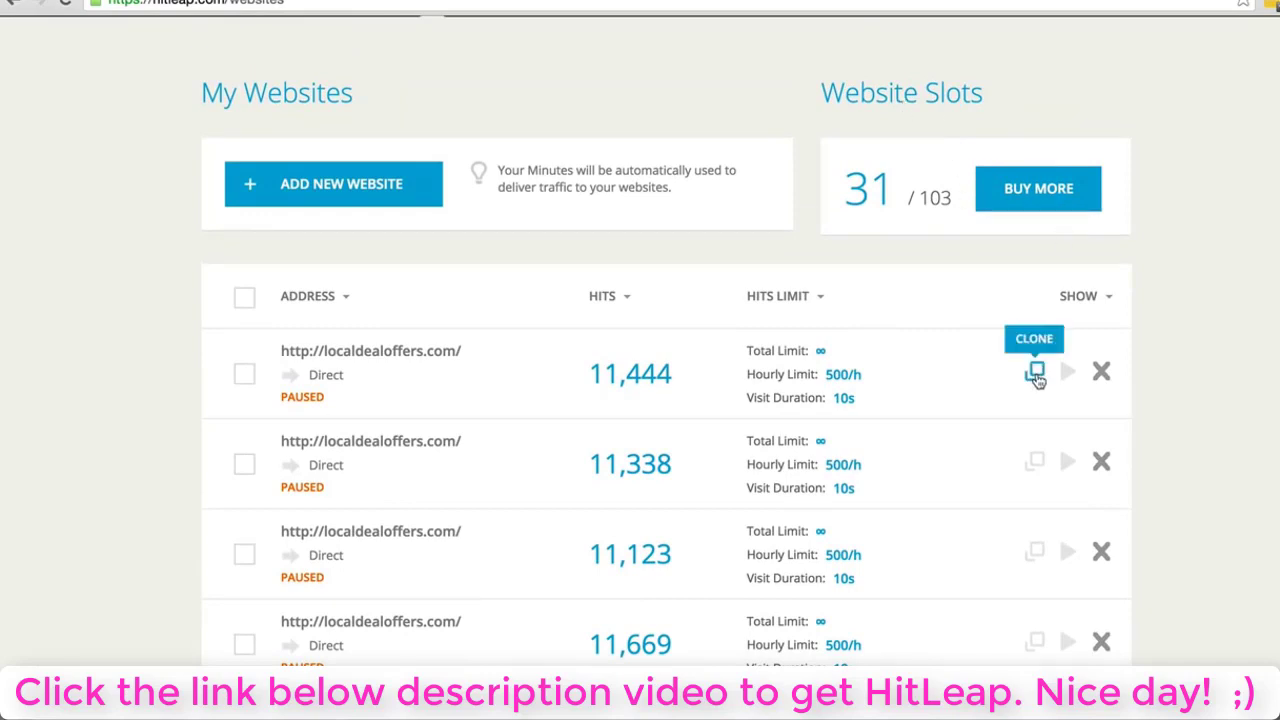
scroll(1035, 375, "down", 3)
scroll(1037, 380, "up", 3)
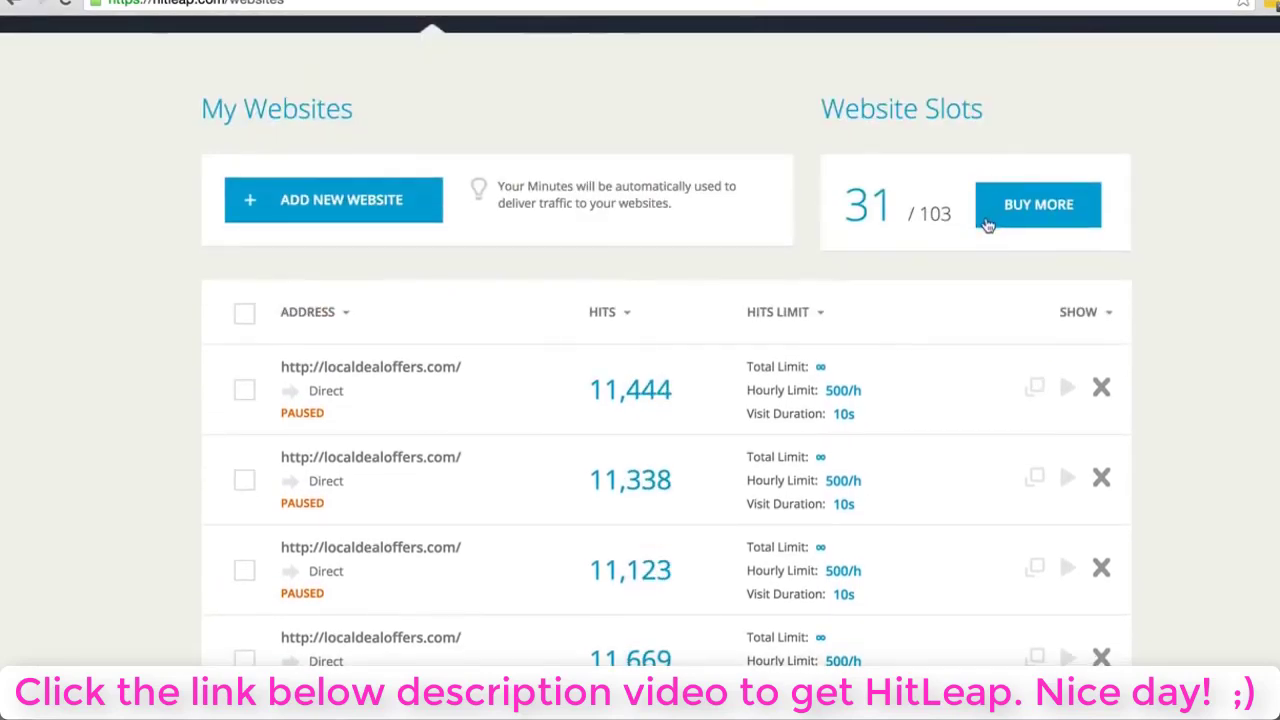
scroll(706, 341, "down", 2)
scroll(706, 341, "up", 2)
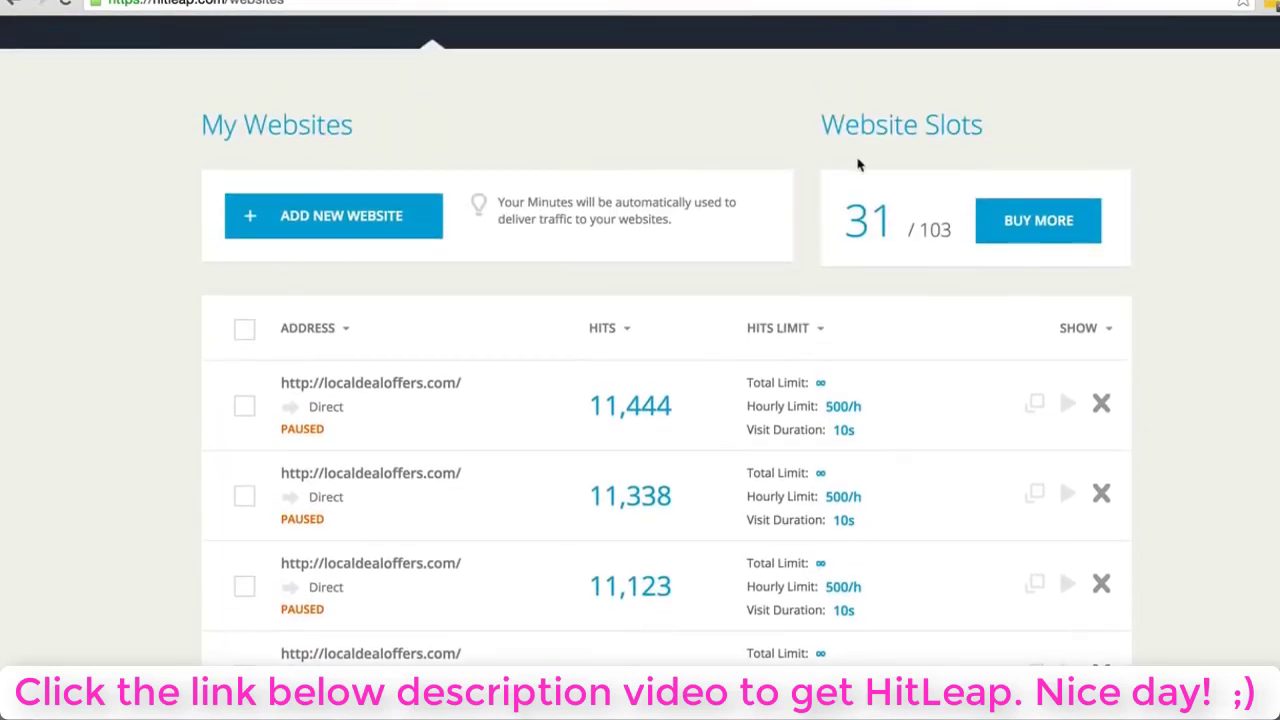
scroll(698, 413, "down", 1)
scroll(698, 413, "down", 1)
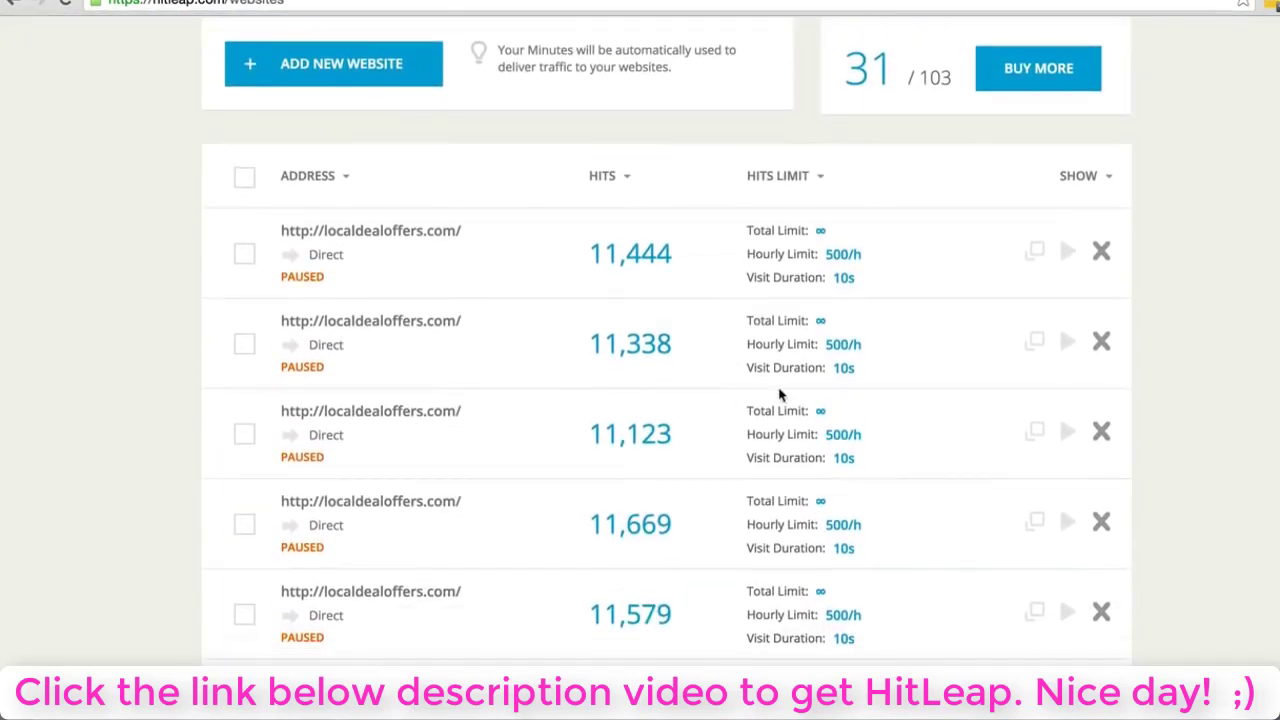
scroll(857, 391, "down", 1)
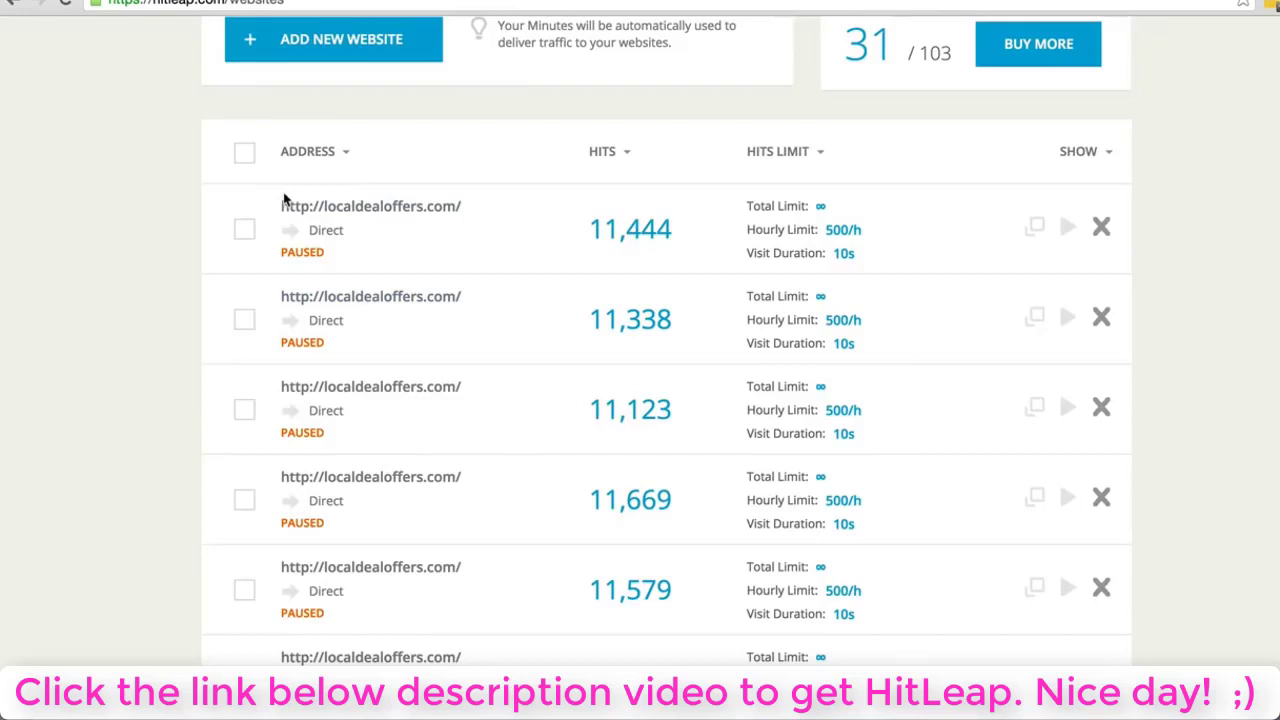
scroll(397, 131, "up", 2)
- Start a new website and switch to a random visit duration range widened to 25 s
left_click(358, 166)
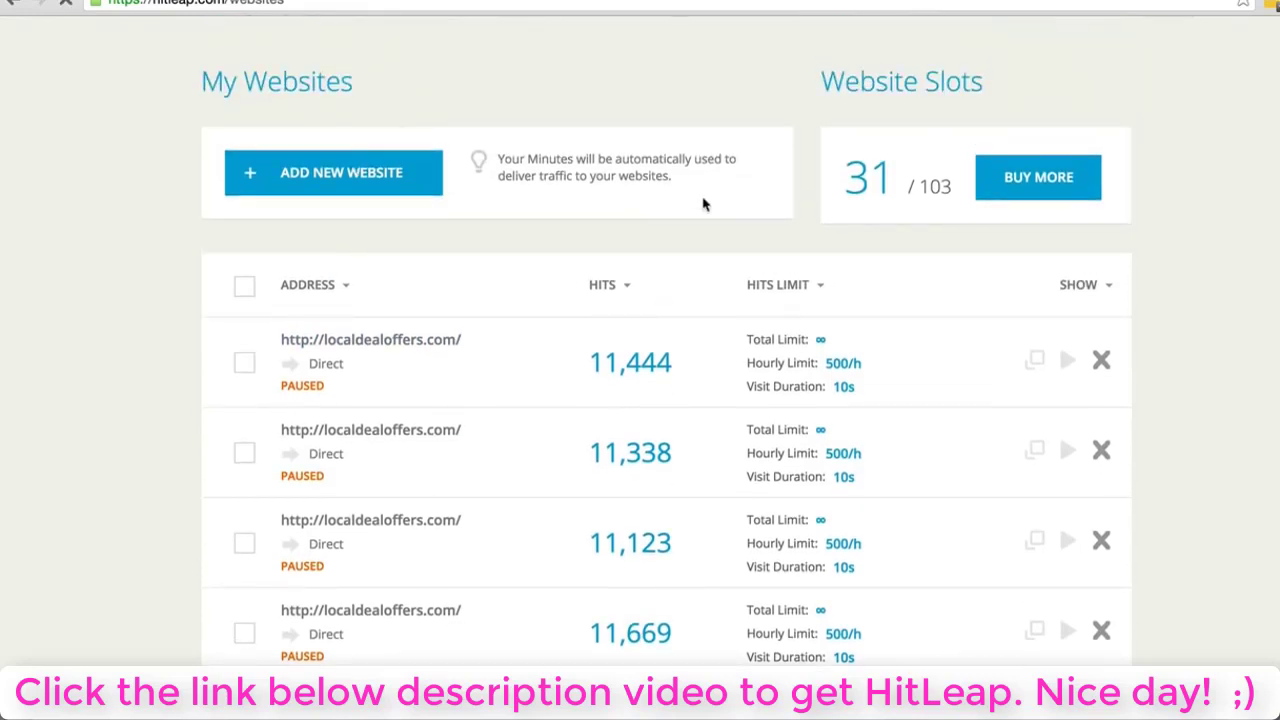
scroll(658, 409, "down", 3)
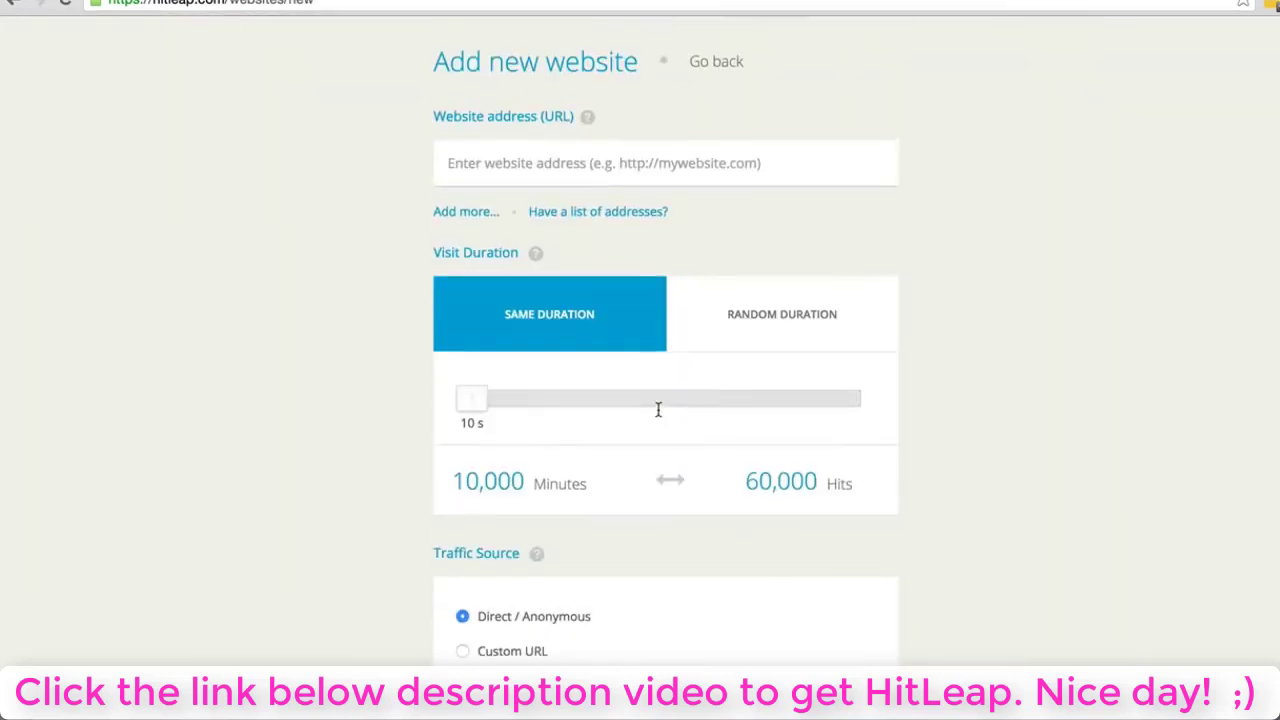
left_click(742, 330)
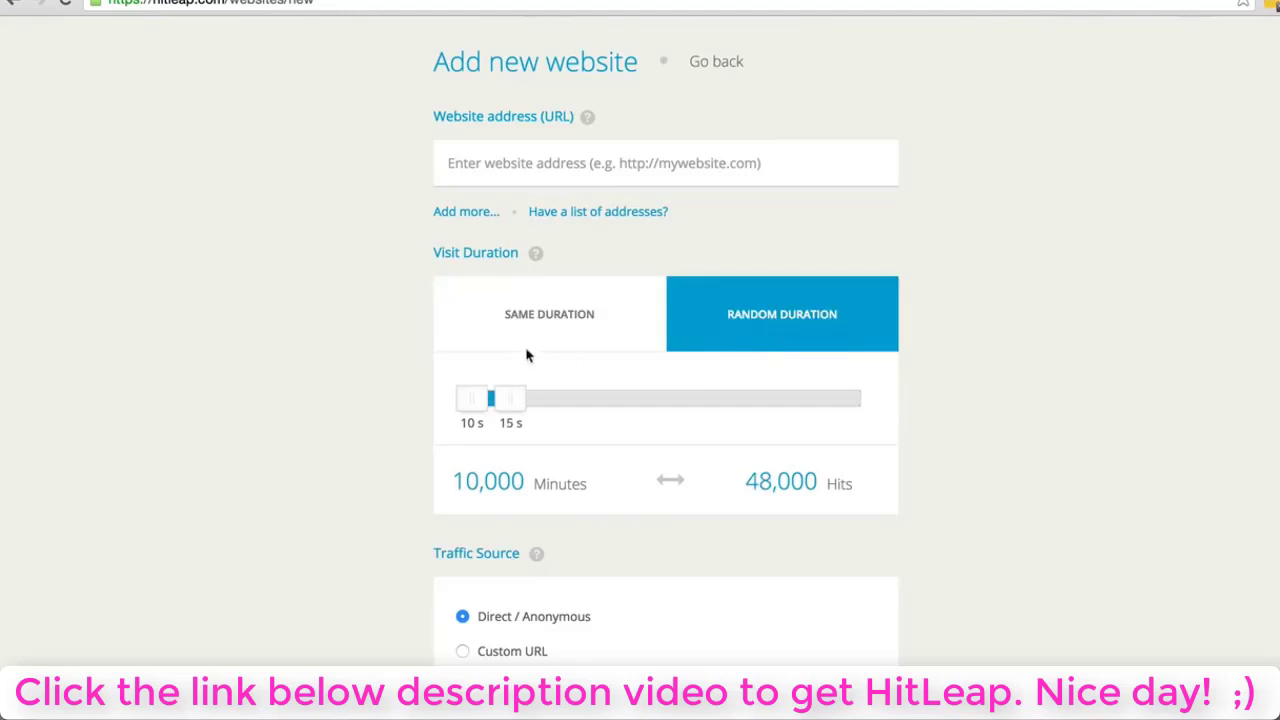
left_click(518, 312)
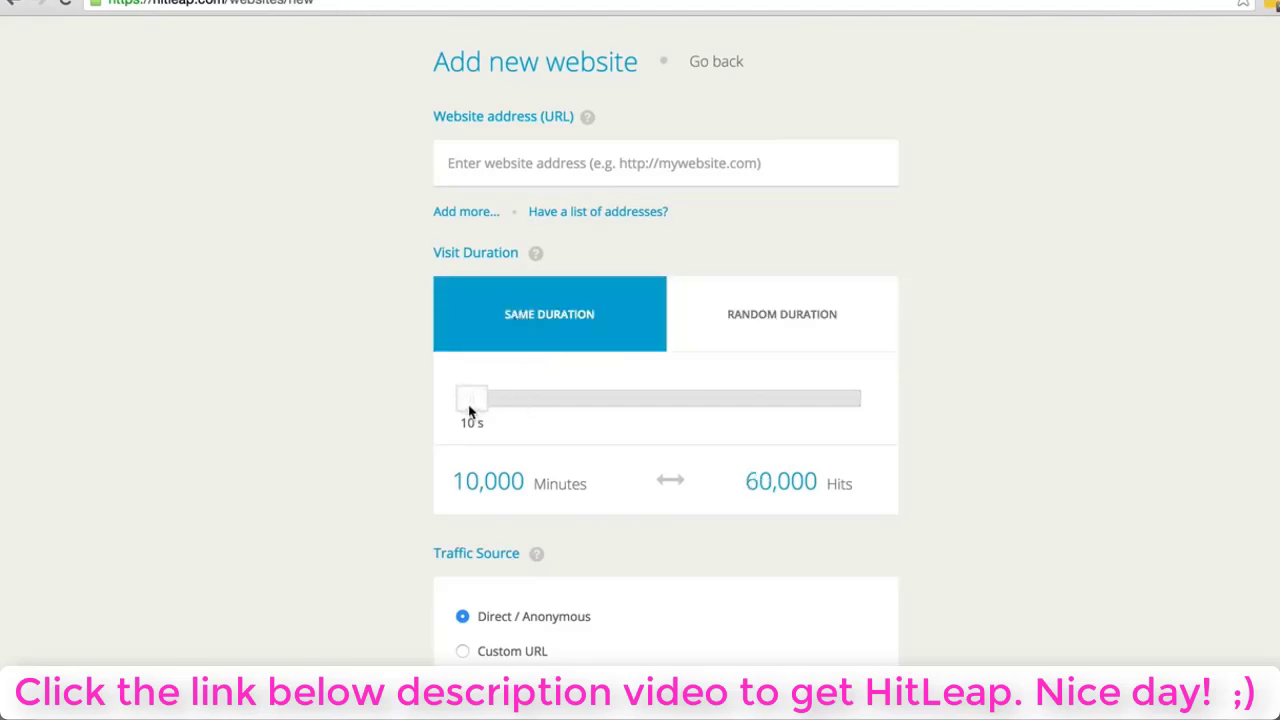
left_click(792, 298)
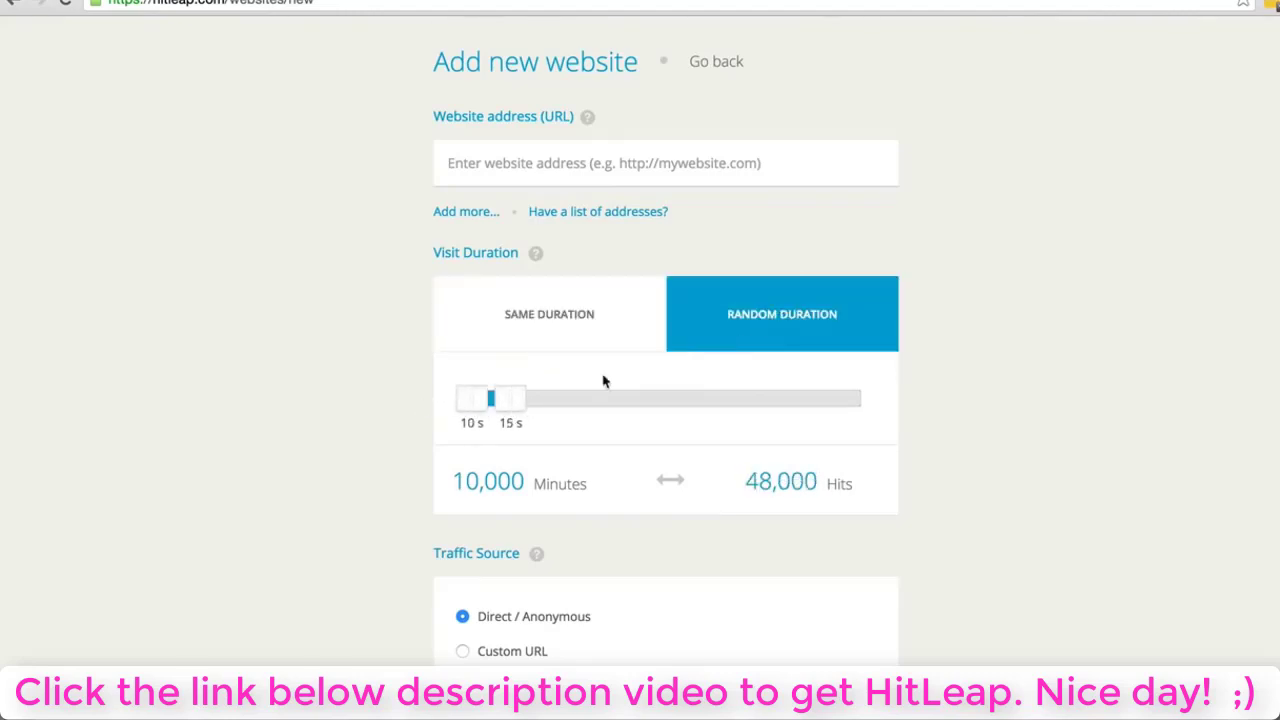
left_click_drag(512, 398, 921, 391)
scroll(921, 391, "down", 3)
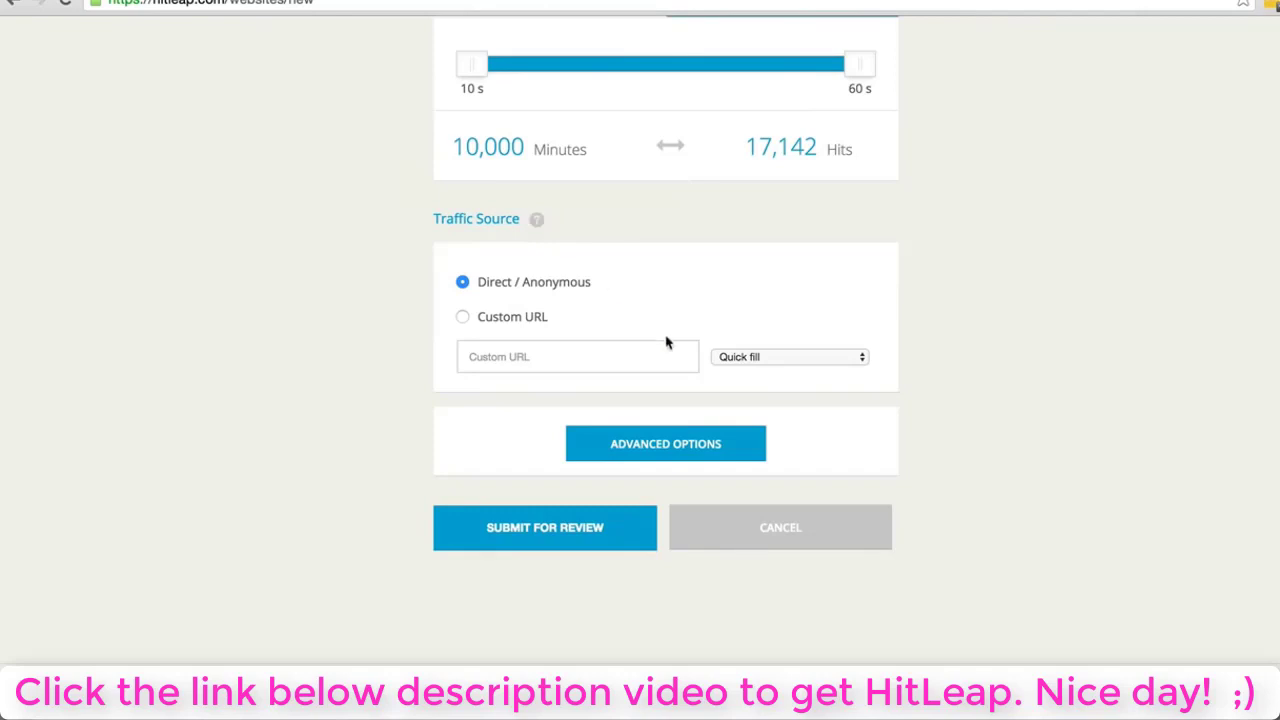
- View the Quick fill list without choosing, then reveal advanced limits and try an hourly limit near 416
left_click(724, 362)
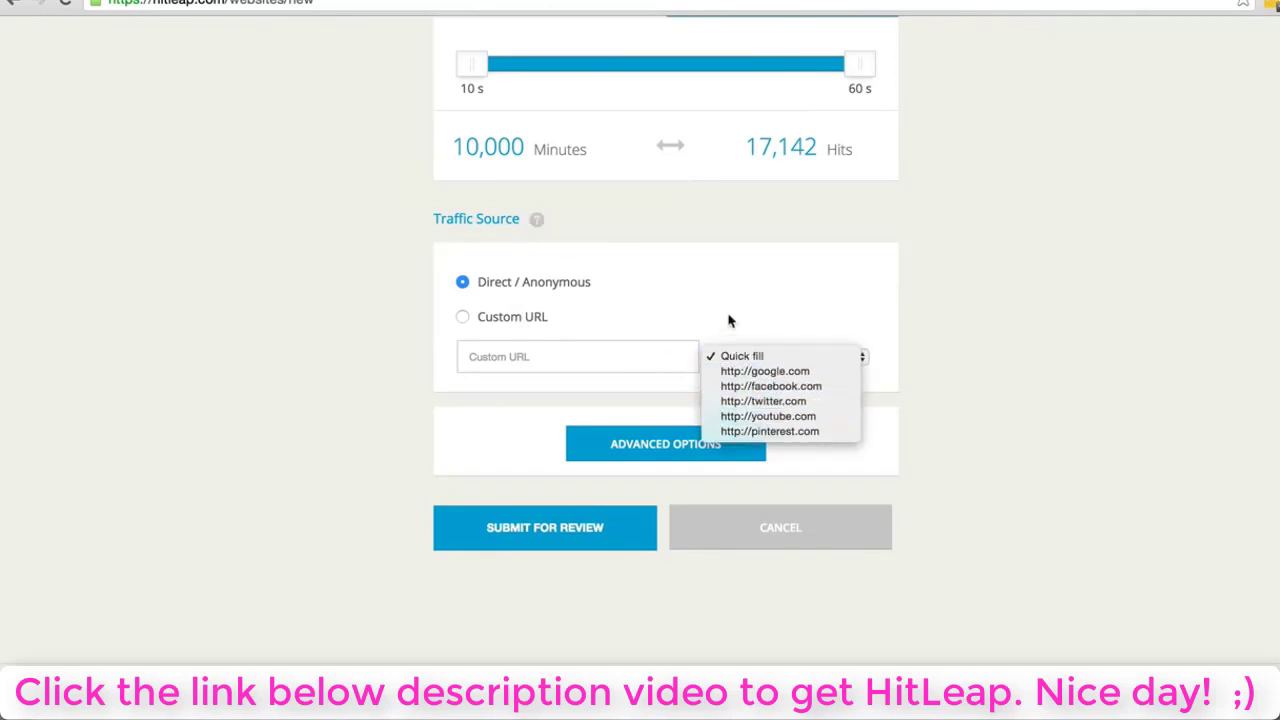
left_click(735, 336)
left_click(626, 445)
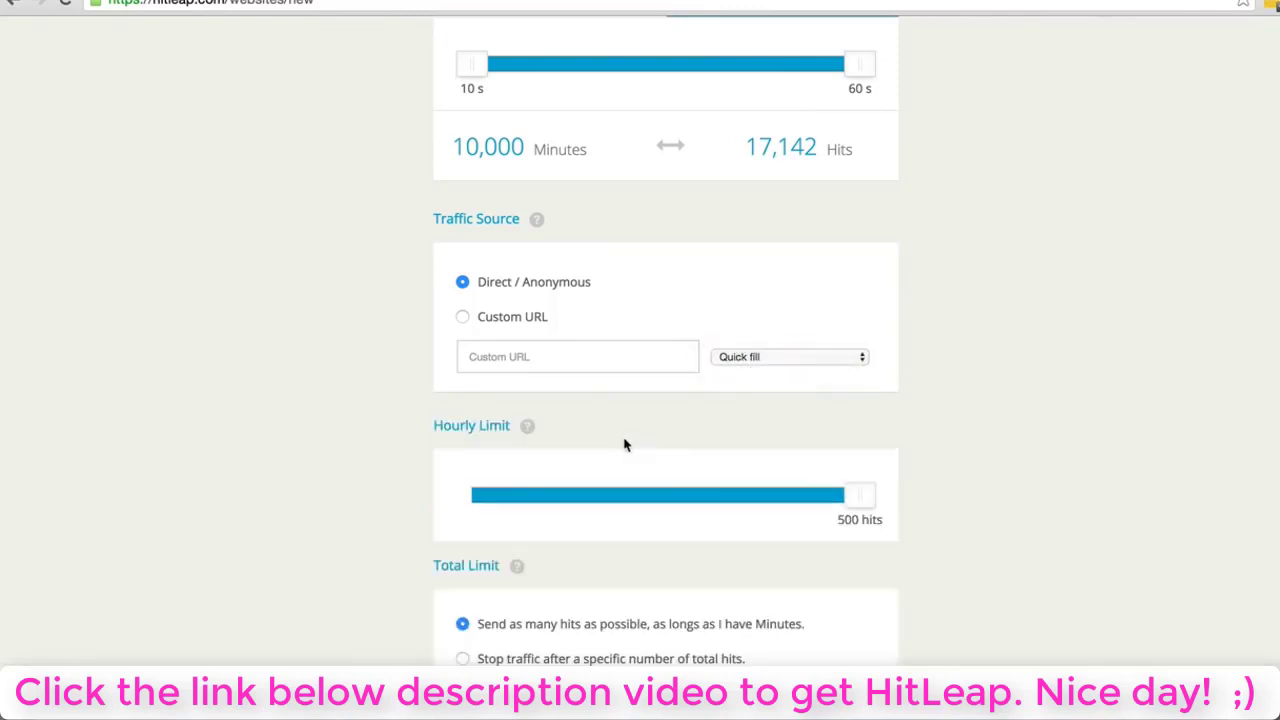
left_click_drag(863, 491, 913, 513)
left_click_drag(858, 507, 886, 504)
scroll(877, 503, "down", 1)
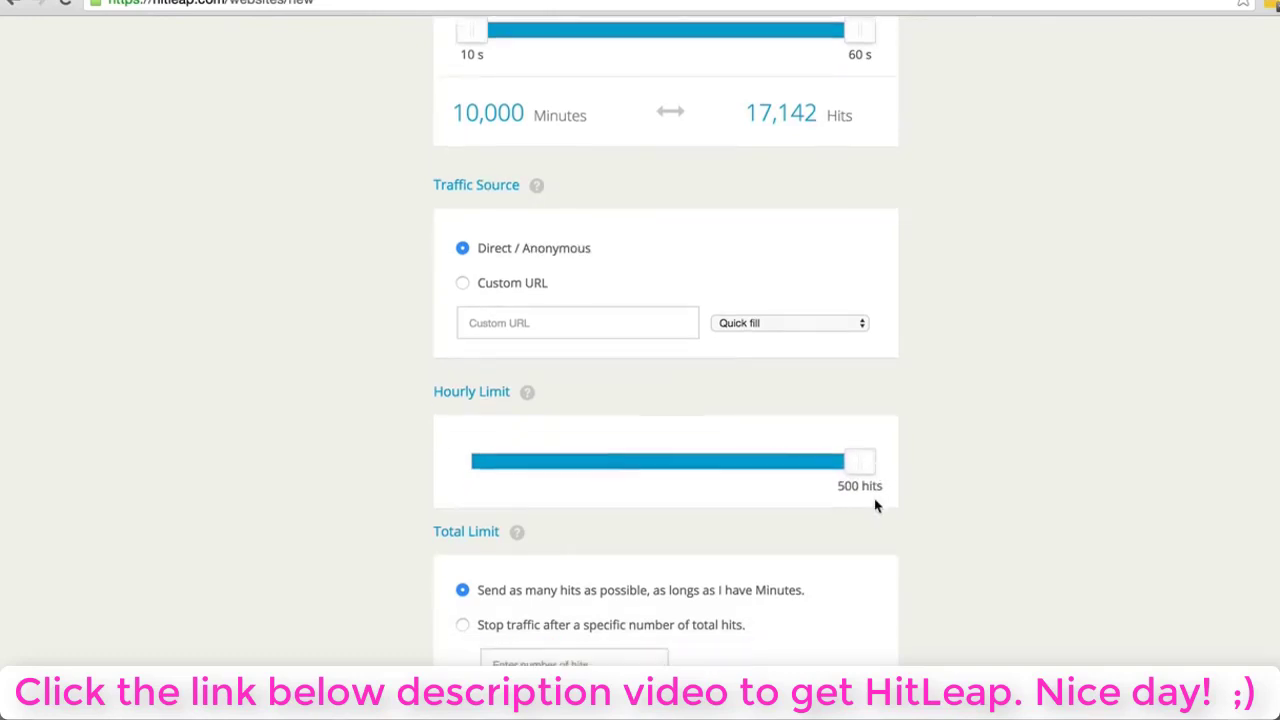
left_click_drag(866, 460, 905, 457)
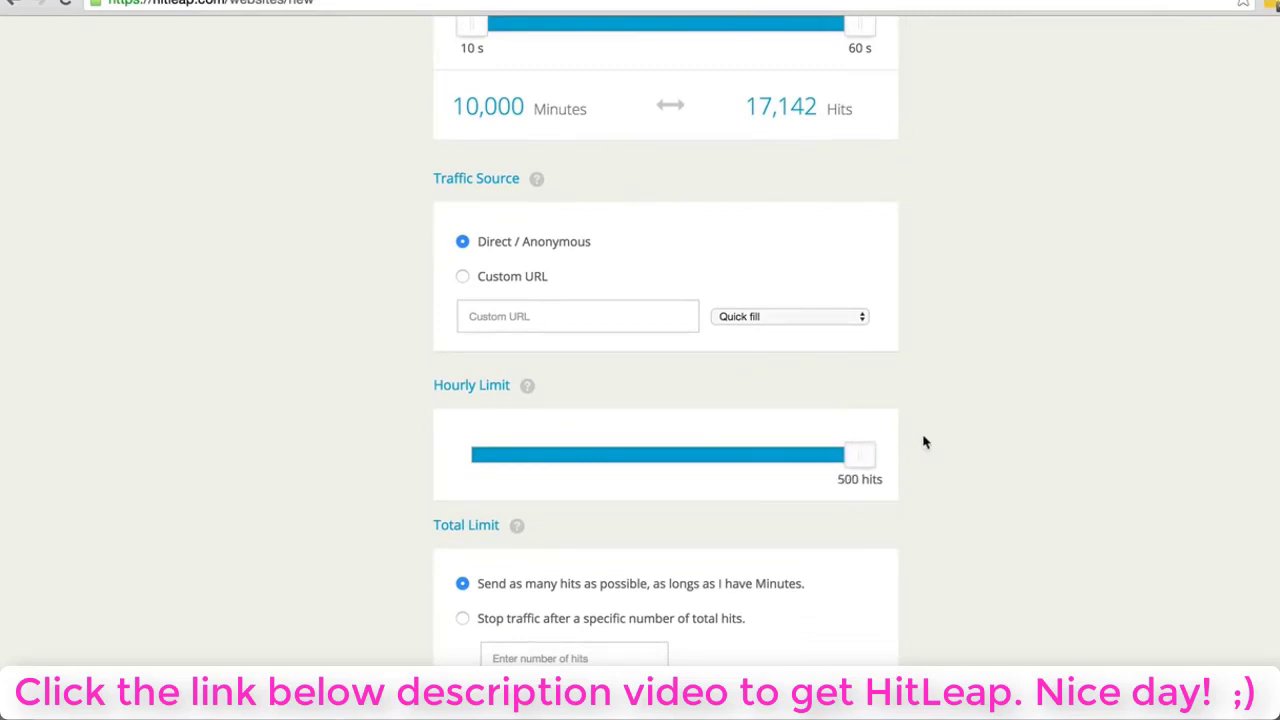
scroll(935, 420, "up", 3)
- Switch back to same duration, then vary the hourly limit before restoring it to 500 hits
left_click(592, 120)
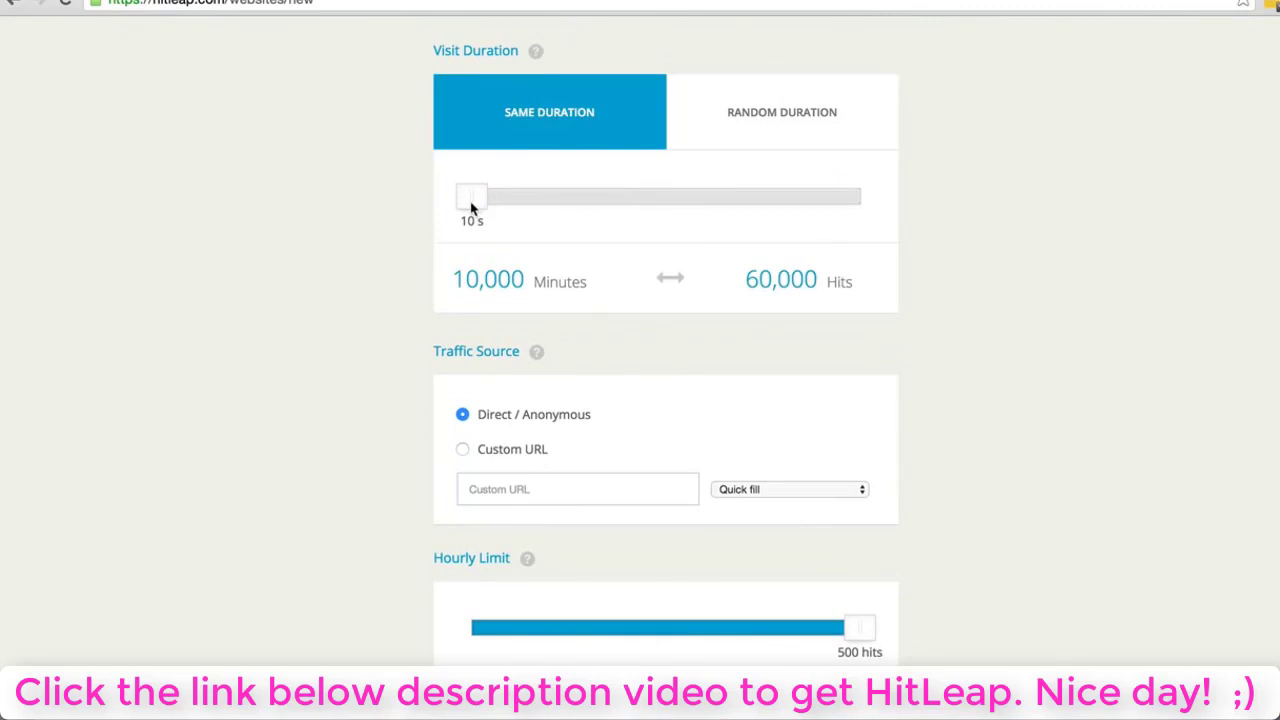
scroll(803, 624, "down", 2)
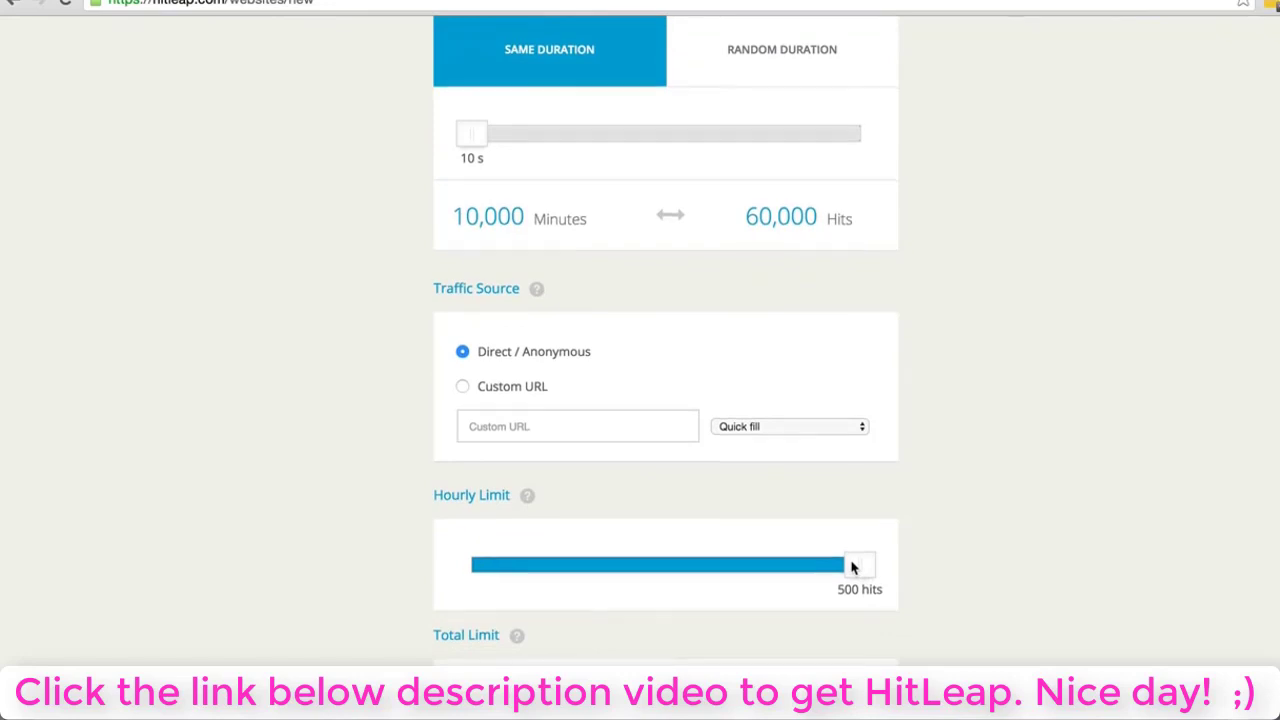
scroll(851, 566, "down", 3)
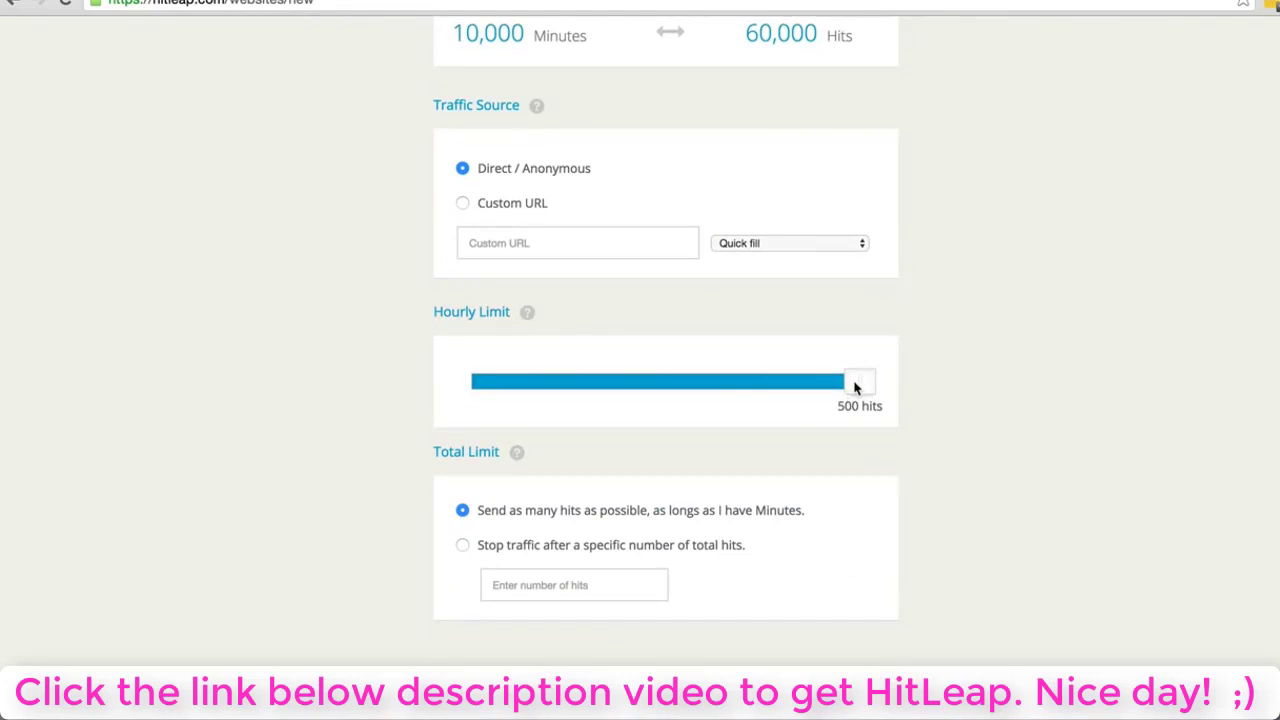
left_click_drag(855, 388, 692, 338)
left_click_drag(702, 390, 877, 448)
scroll(860, 397, "up", 1)
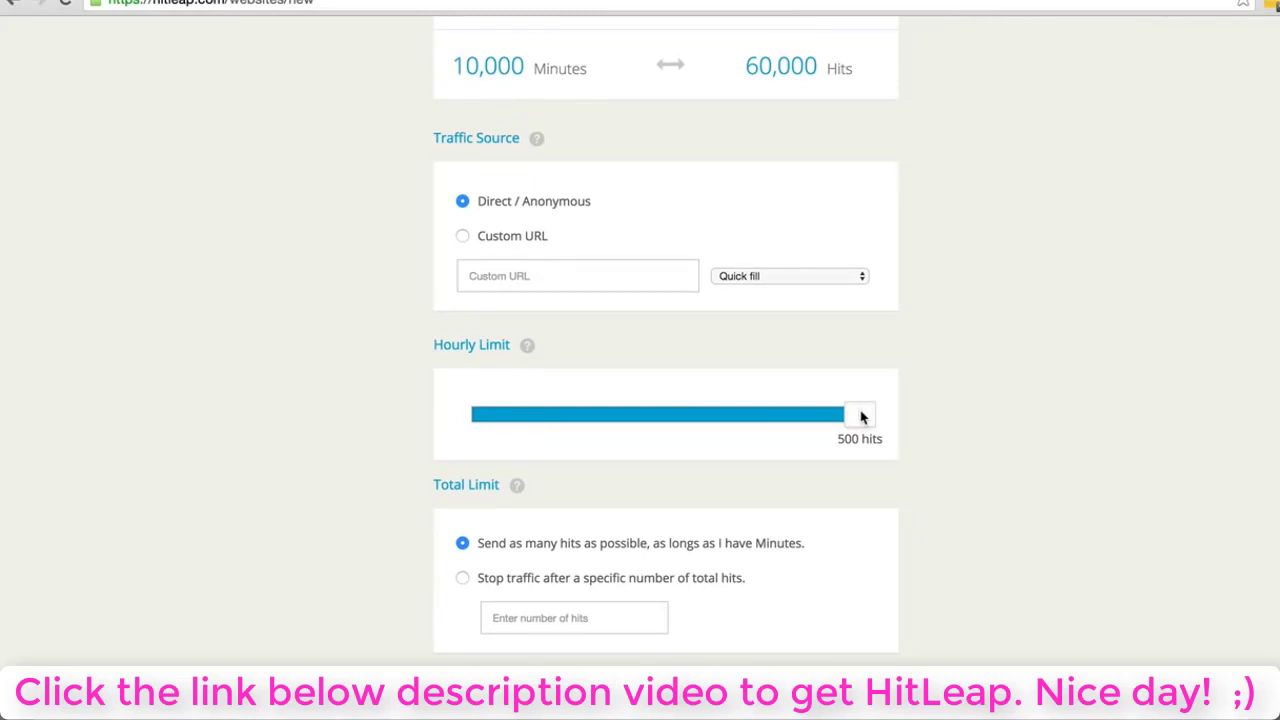
left_click_drag(862, 417, 536, 412)
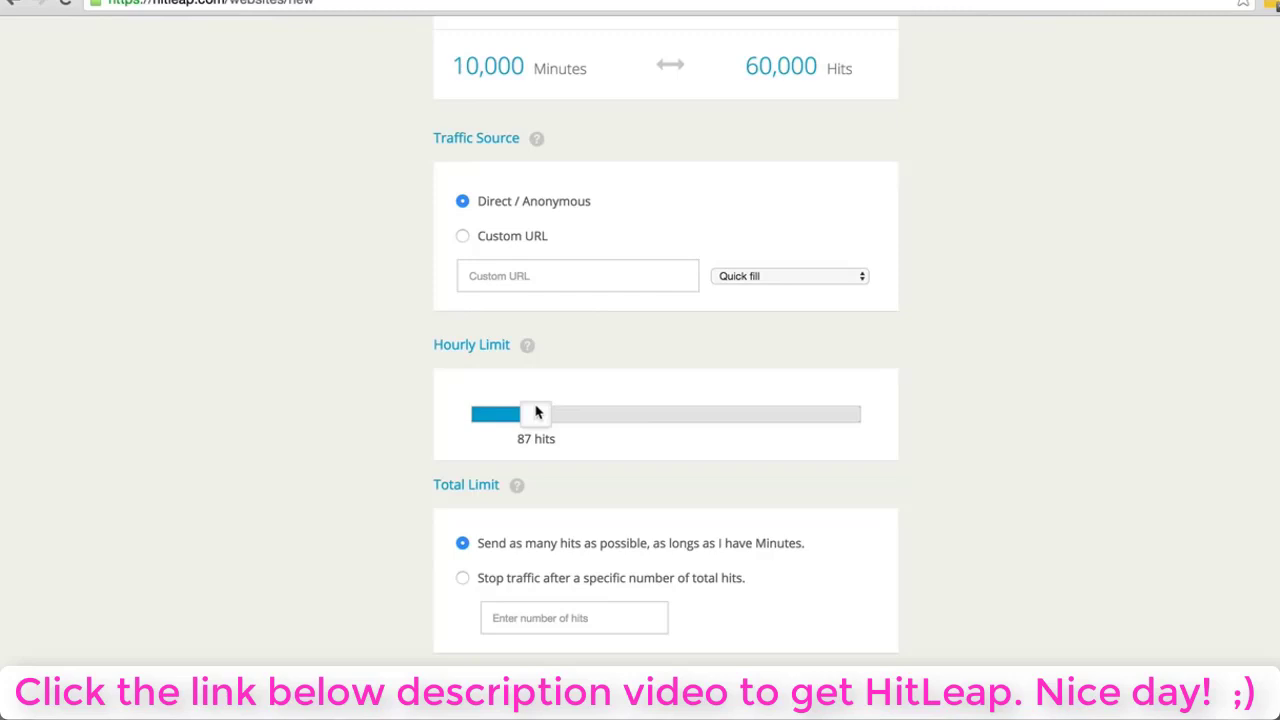
mouse_move(536, 412)
left_mouse_down()
mouse_move(508, 416)
mouse_move(540, 430)
left_mouse_up()
left_click_drag(540, 421, 877, 457)
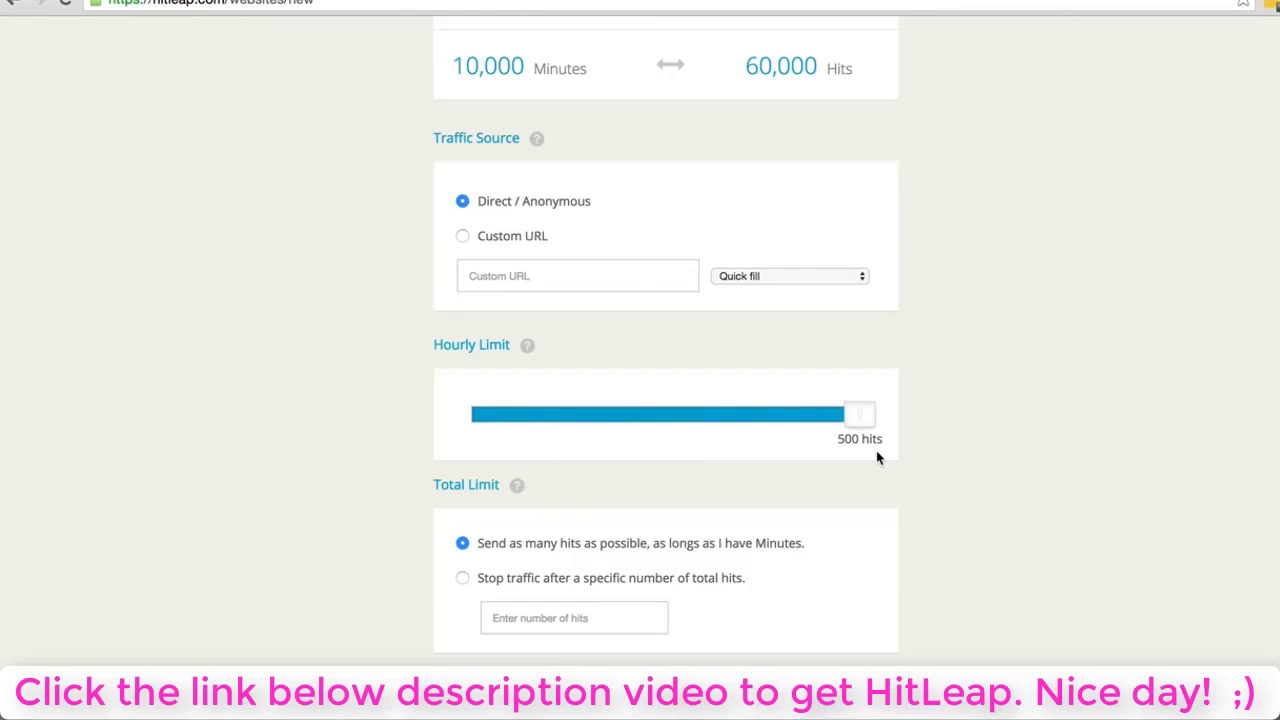
scroll(822, 365, "up", 3)
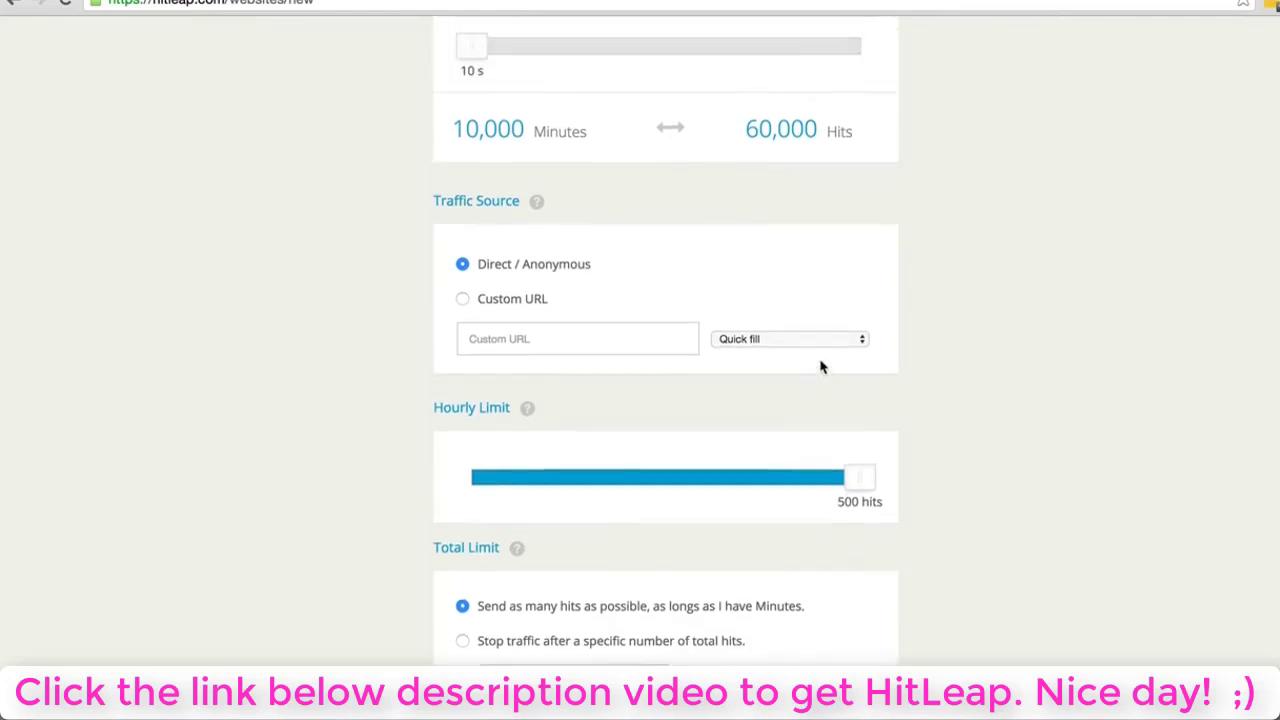
scroll(822, 365, "up", 2)
scroll(822, 370, "down", 5)
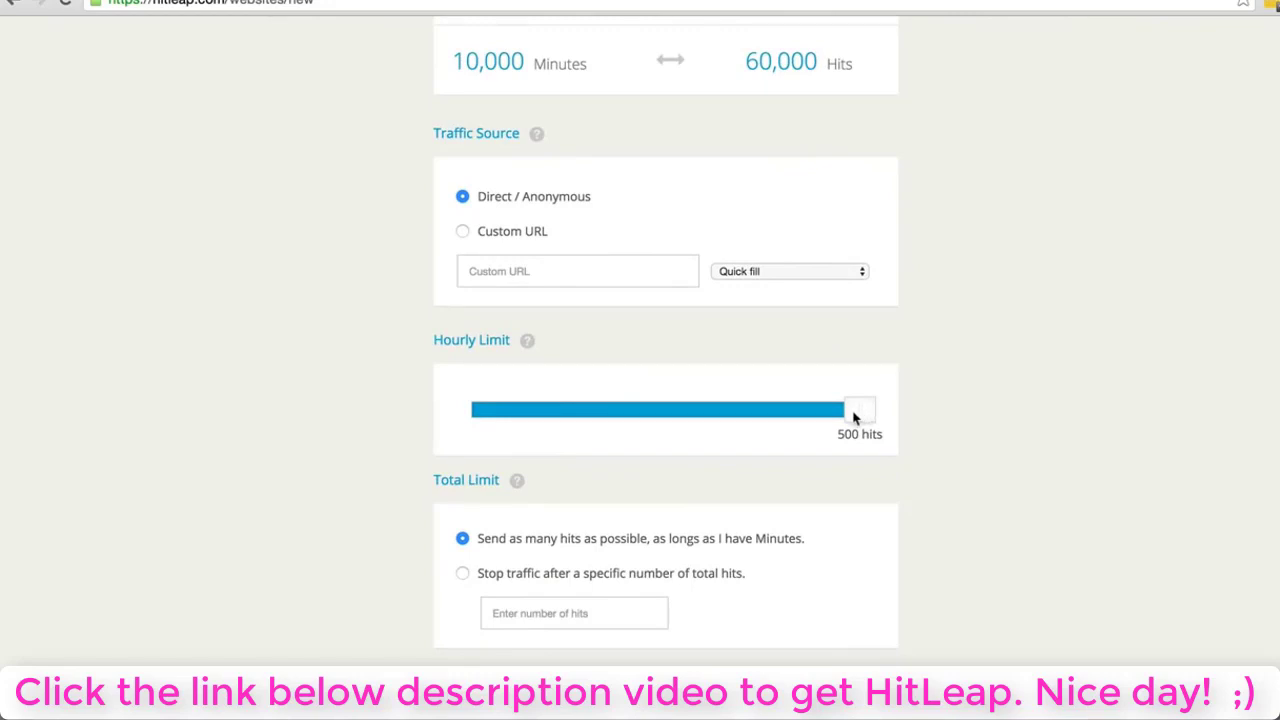
scroll(854, 417, "up", 3)
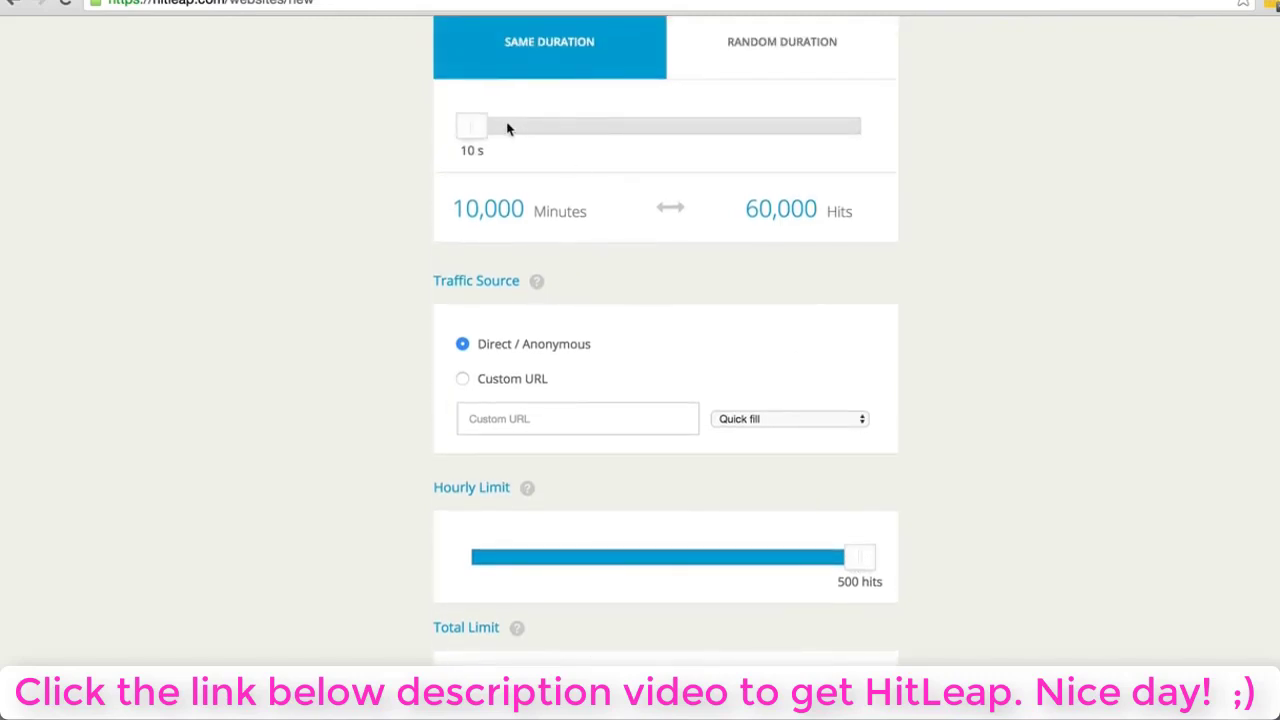
- Try visit durations between 10 and 60 s, settle on 35 s, and lower the hourly limit to 155
left_click_drag(477, 135, 445, 131)
left_click_drag(465, 125, 646, 142)
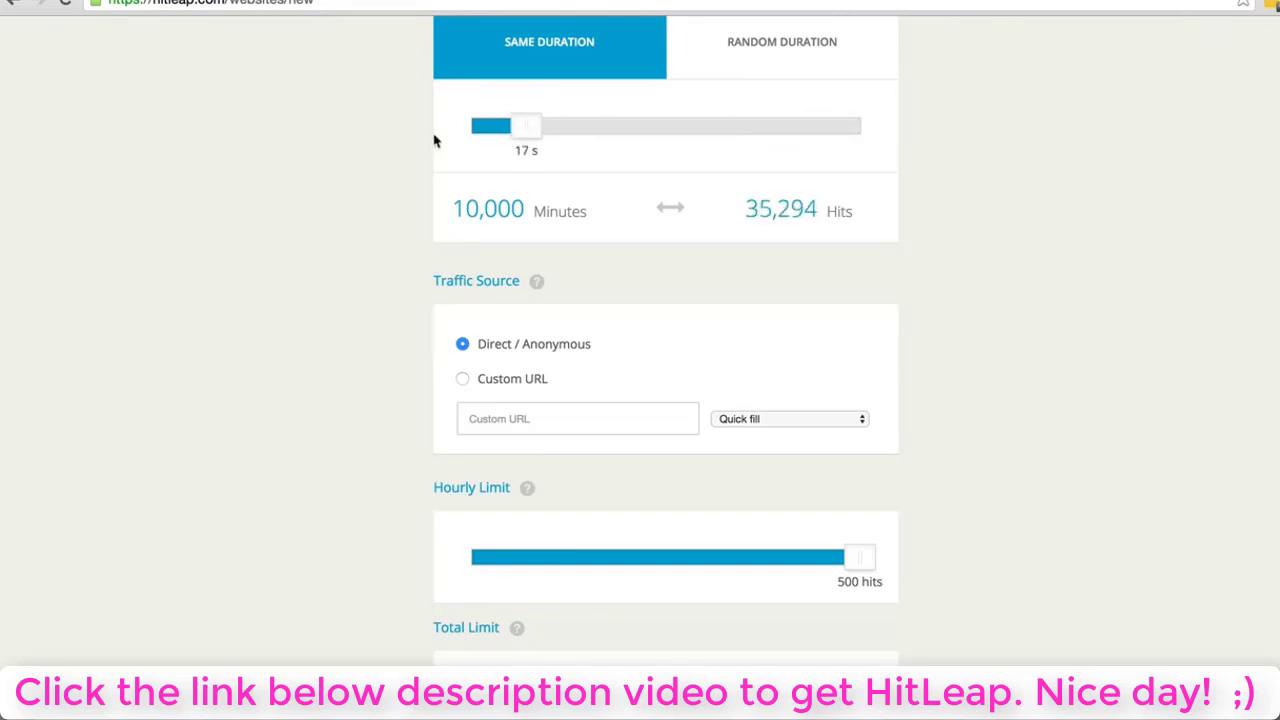
left_click_drag(434, 141, 389, 127)
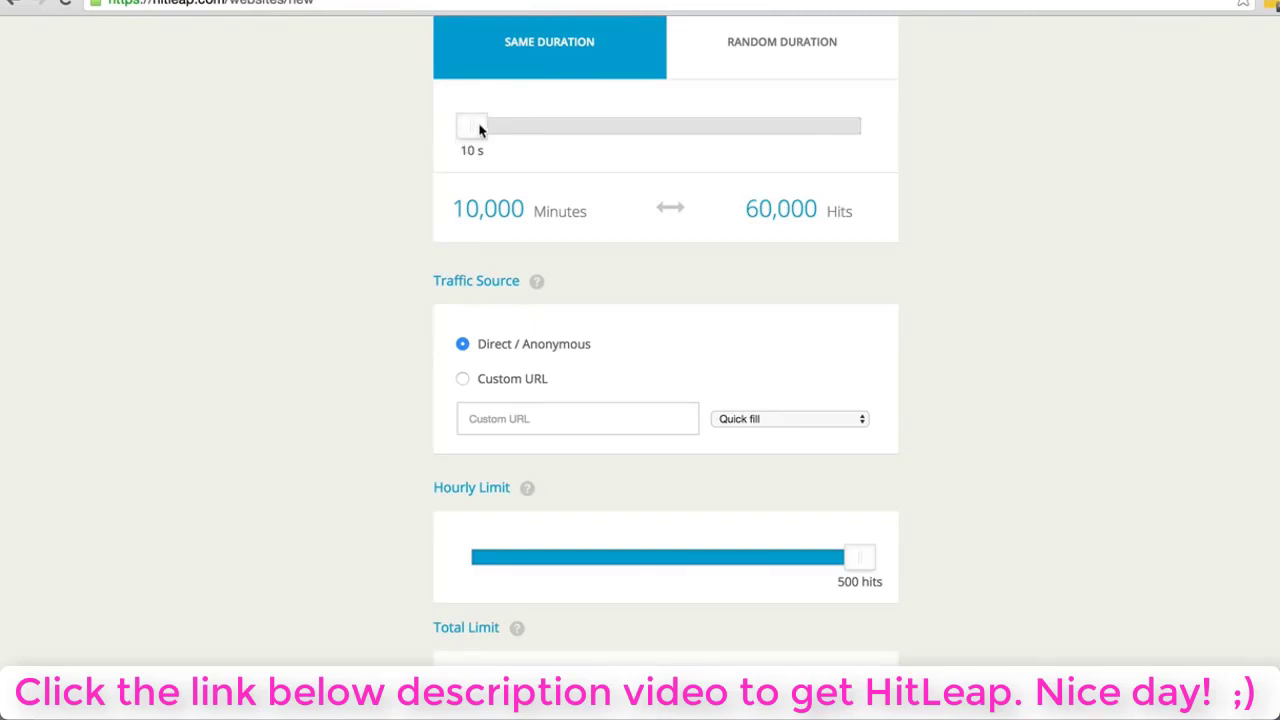
left_click_drag(476, 127, 585, 128)
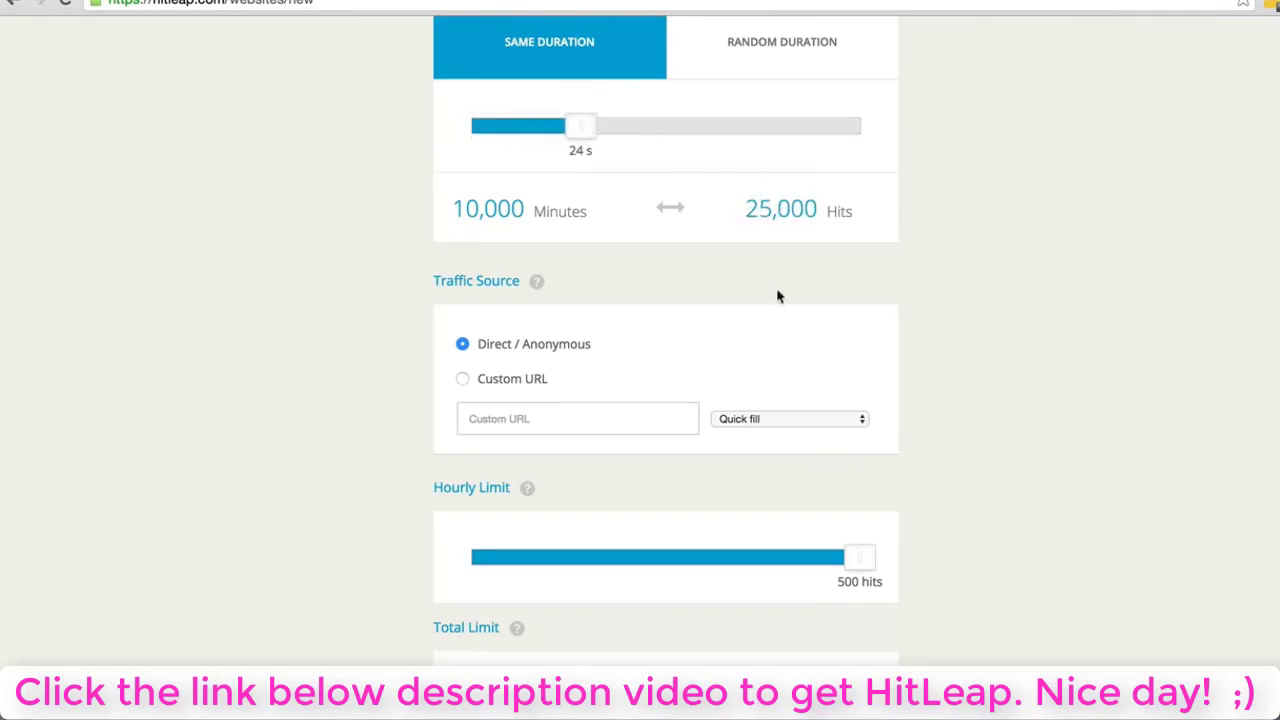
left_click_drag(857, 568, 587, 539)
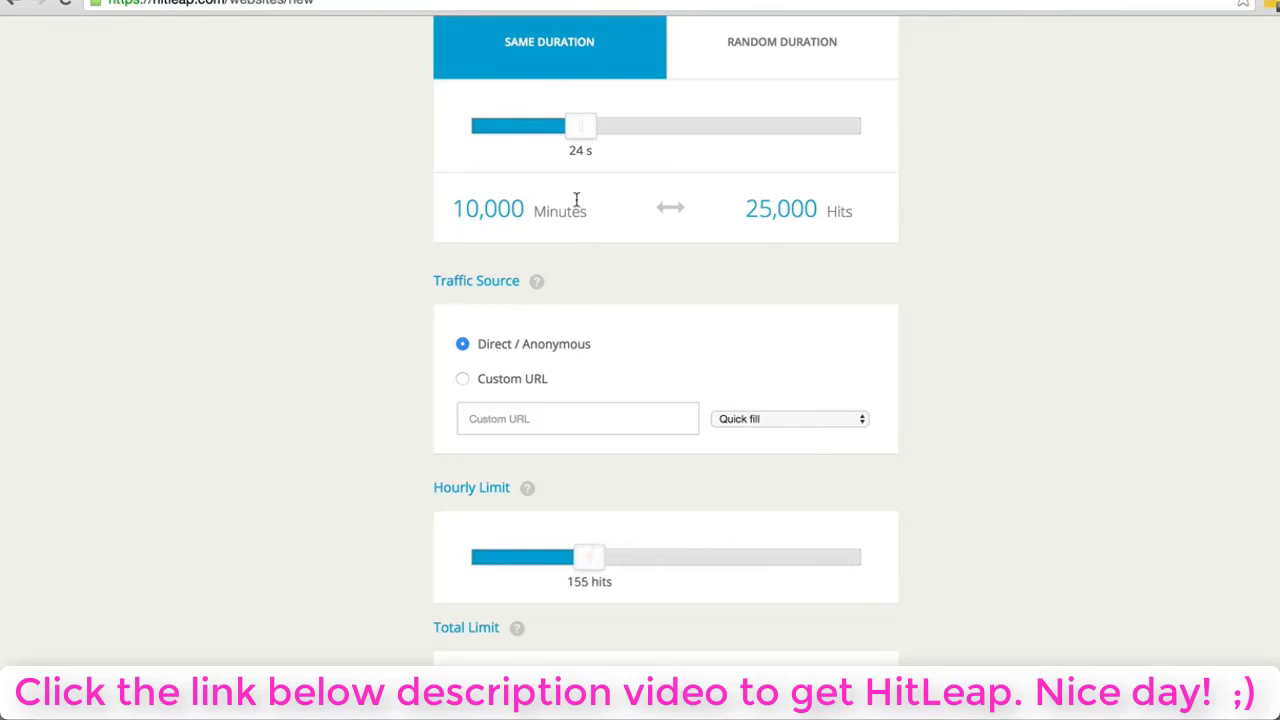
left_click_drag(580, 123, 880, 141)
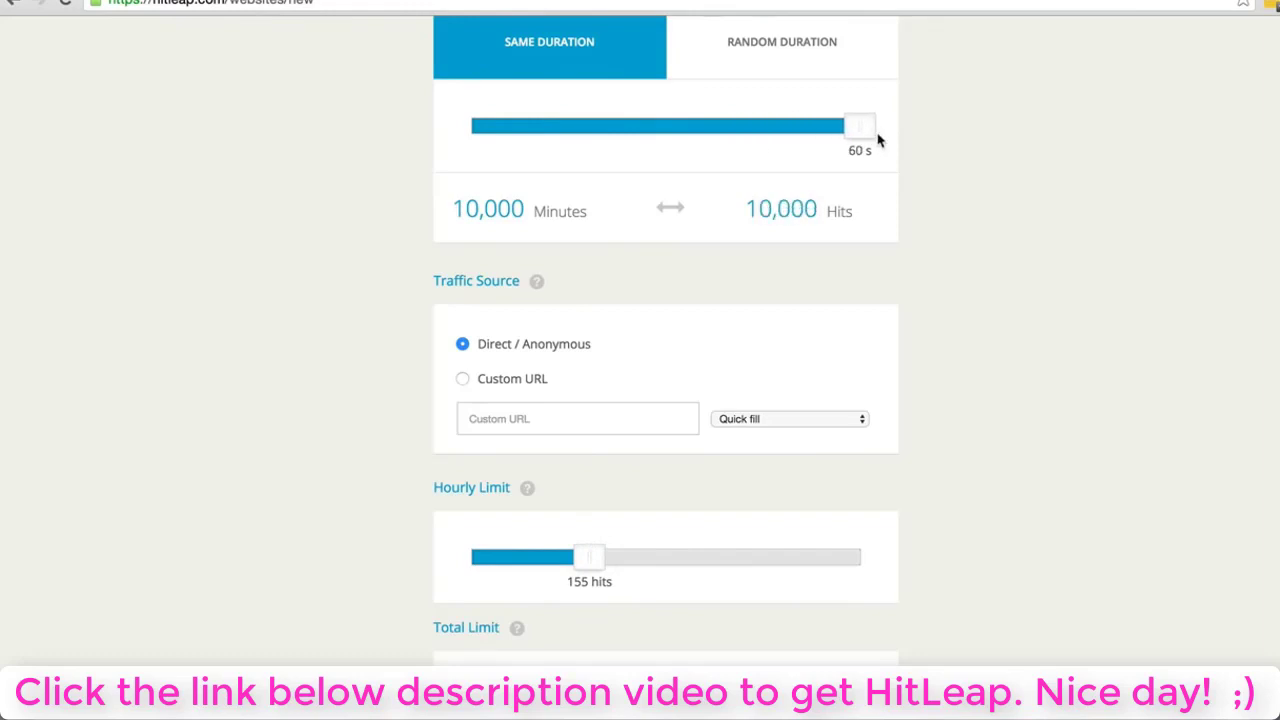
left_click_drag(823, 140, 933, 110)
scroll(938, 212, "down", 5)
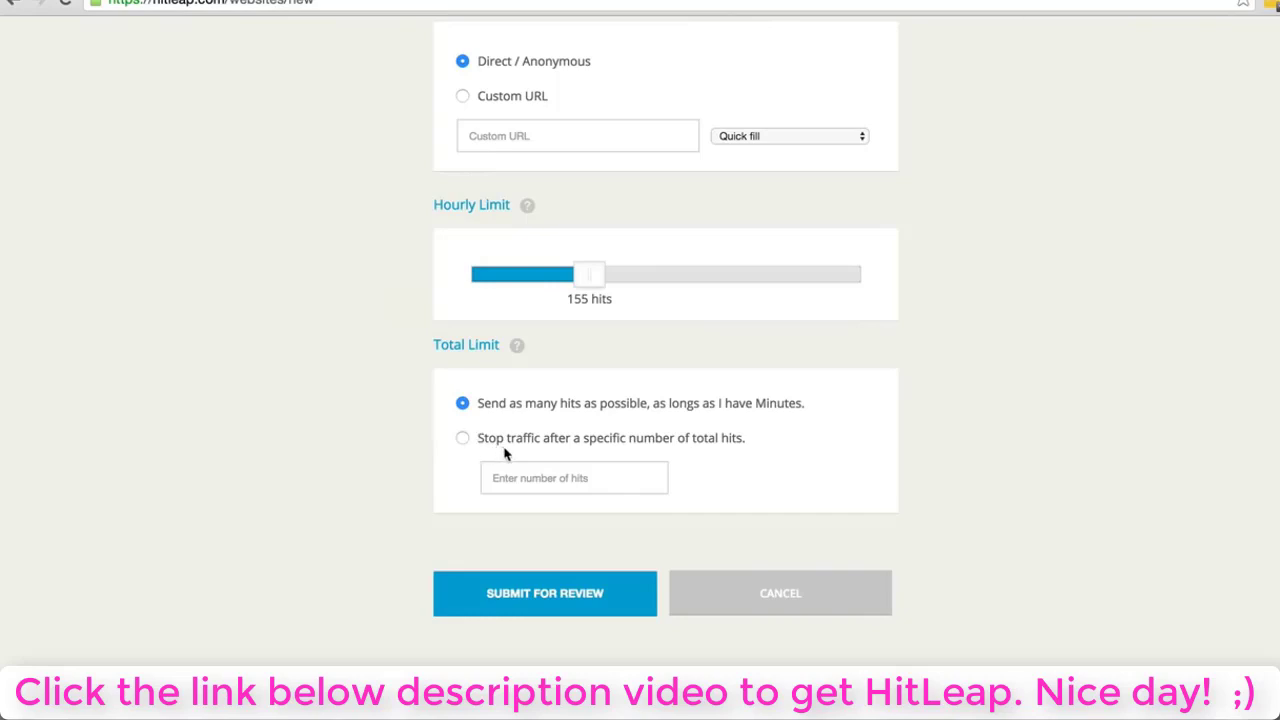
mouse_move(518, 345)
scroll(618, 481, "down", 1)
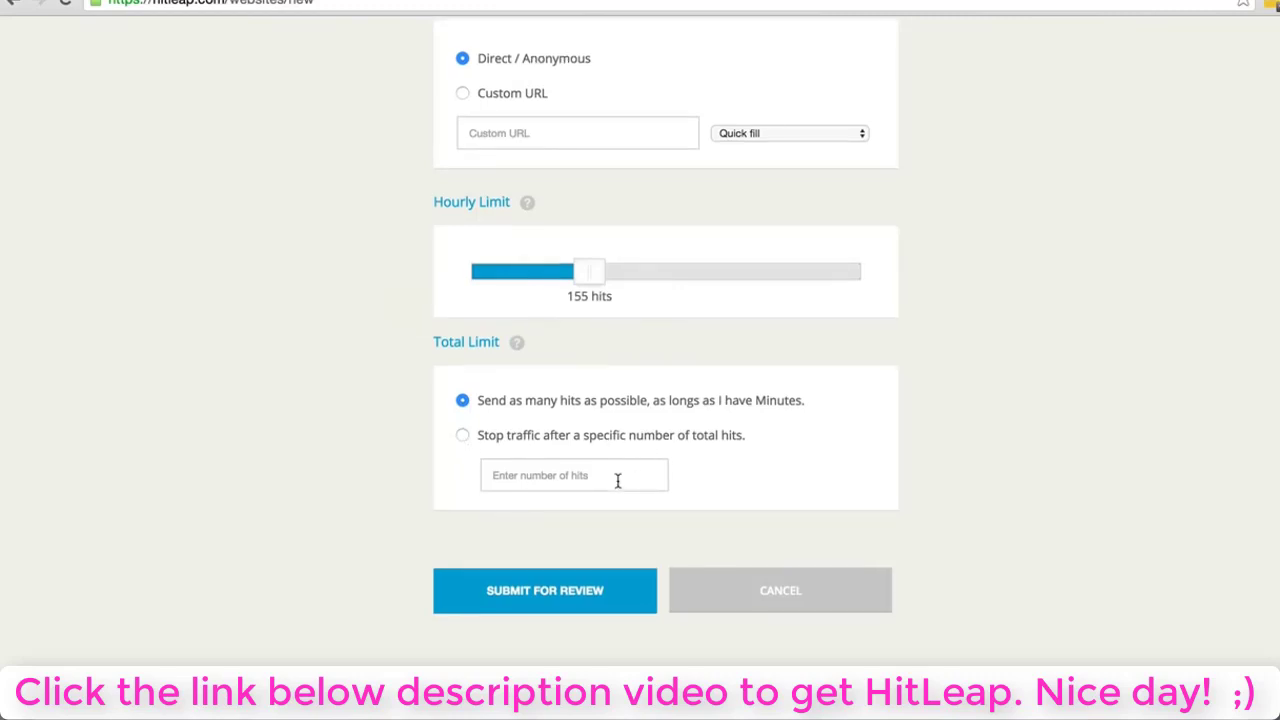
scroll(618, 481, "up", 10)
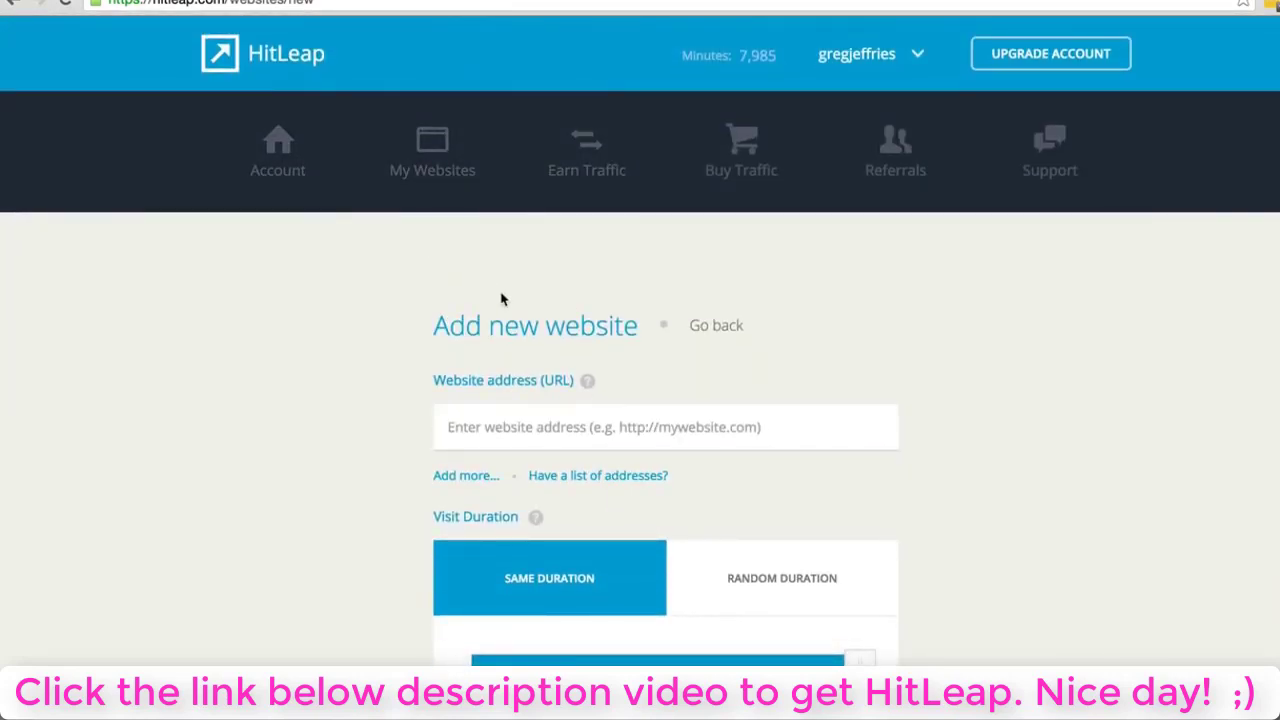
scroll(500, 297, "down", 3)
scroll(500, 290, "up", 3)
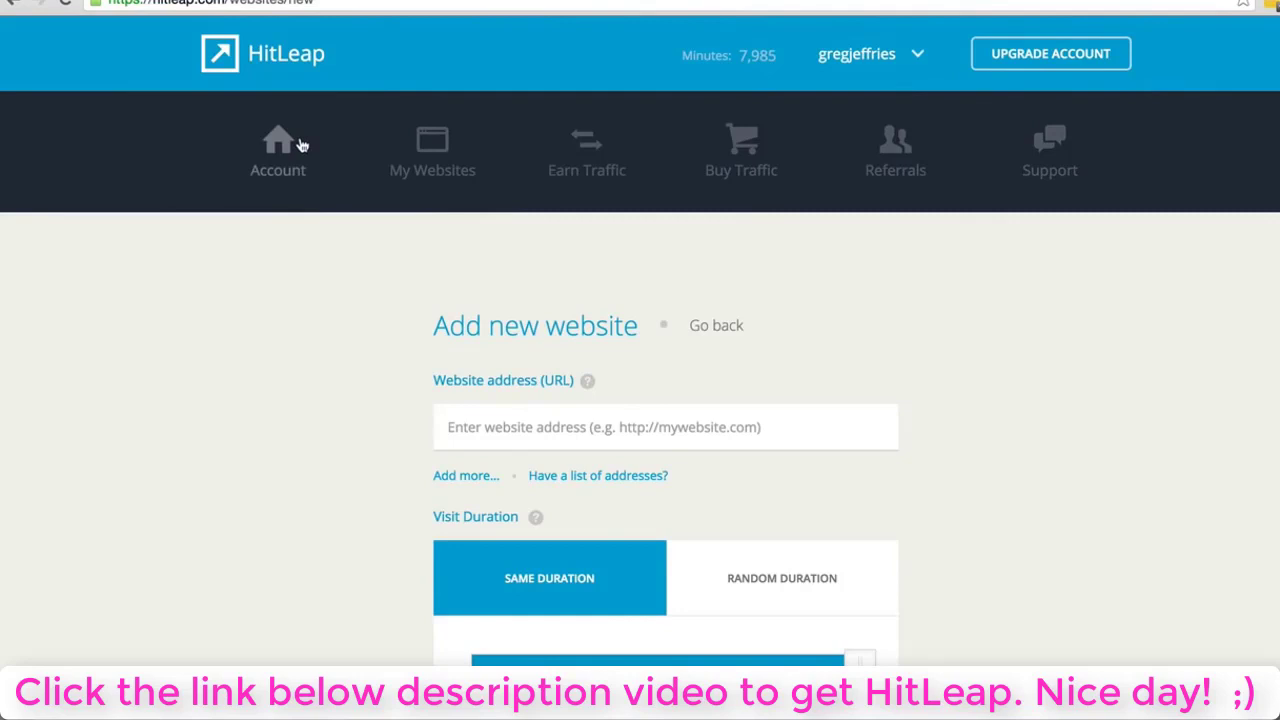
- Open the Account dashboard and scroll through the 7,987 minutes, traffic charts and Payments table
left_click(303, 146)
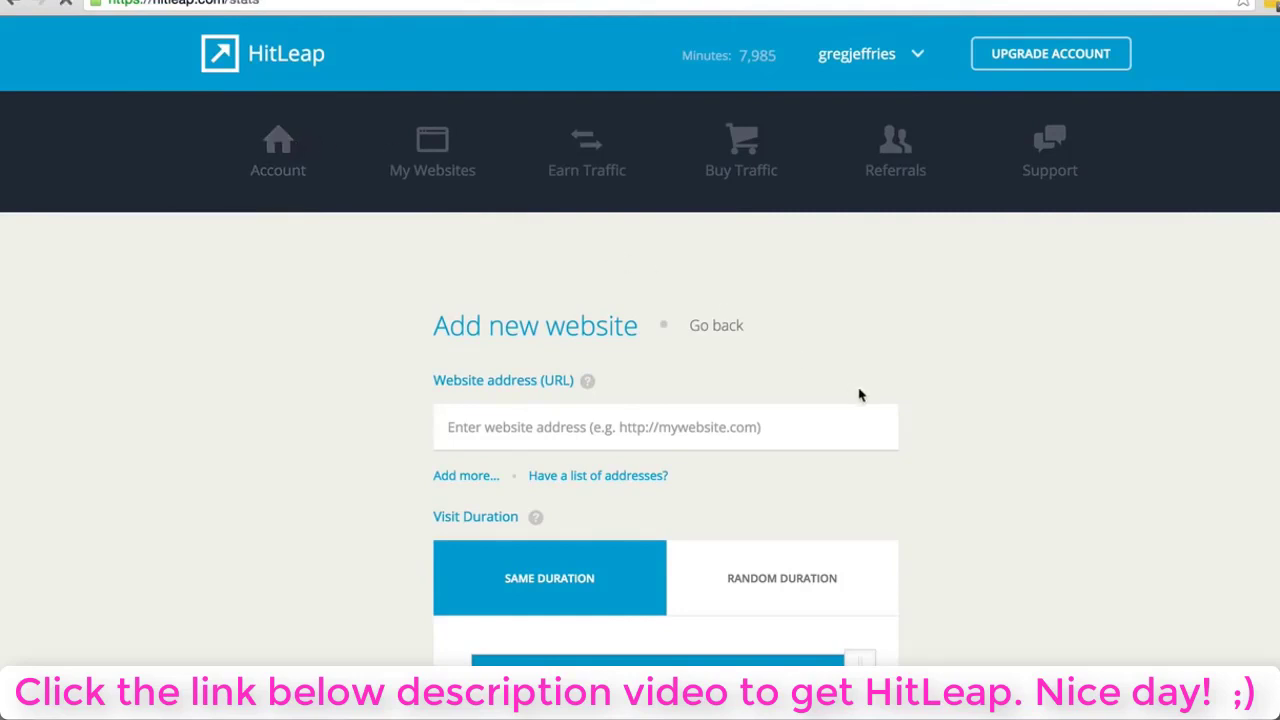
scroll(858, 395, "down", 3)
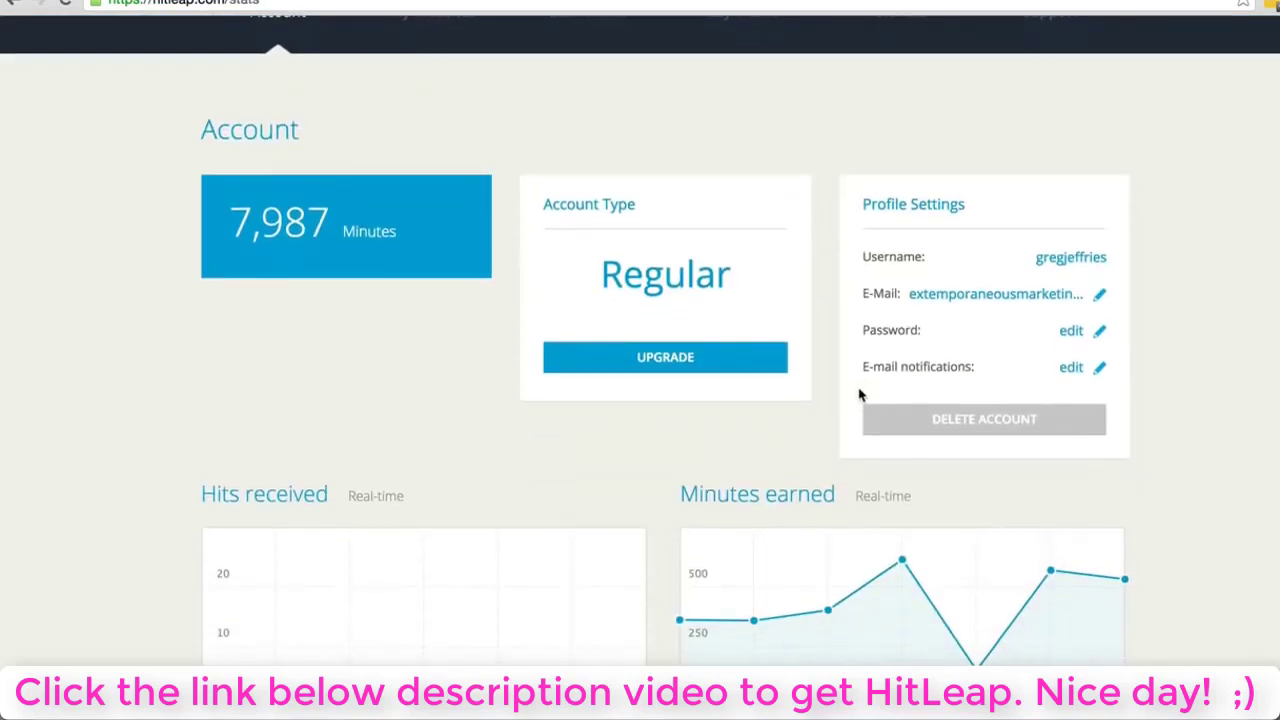
scroll(858, 395, "up", 3)
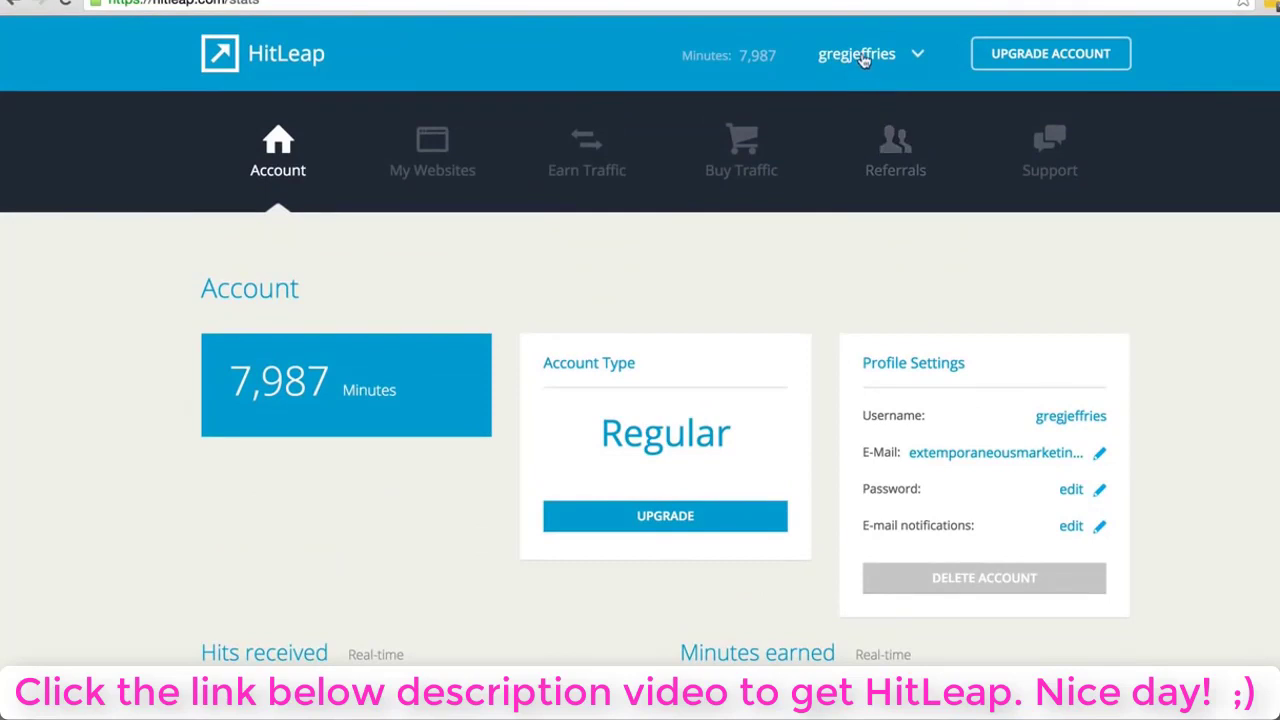
scroll(1070, 301, "down", 1)
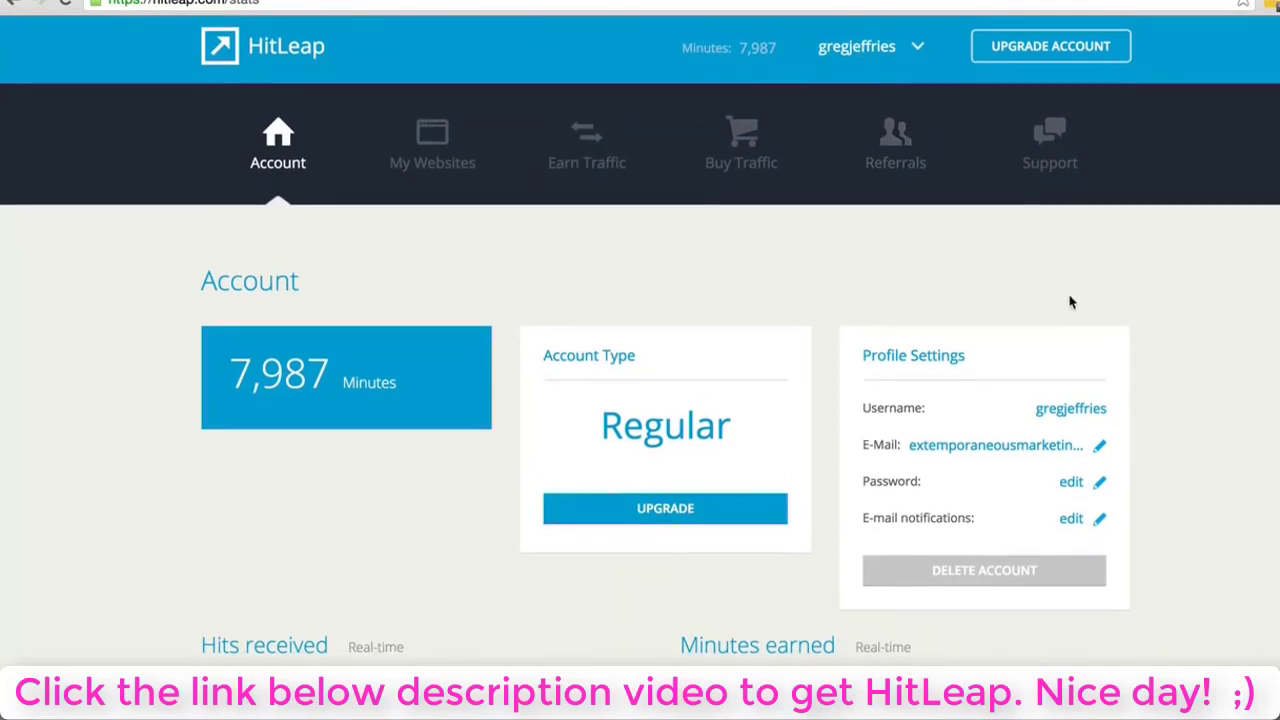
scroll(1070, 301, "up", 1)
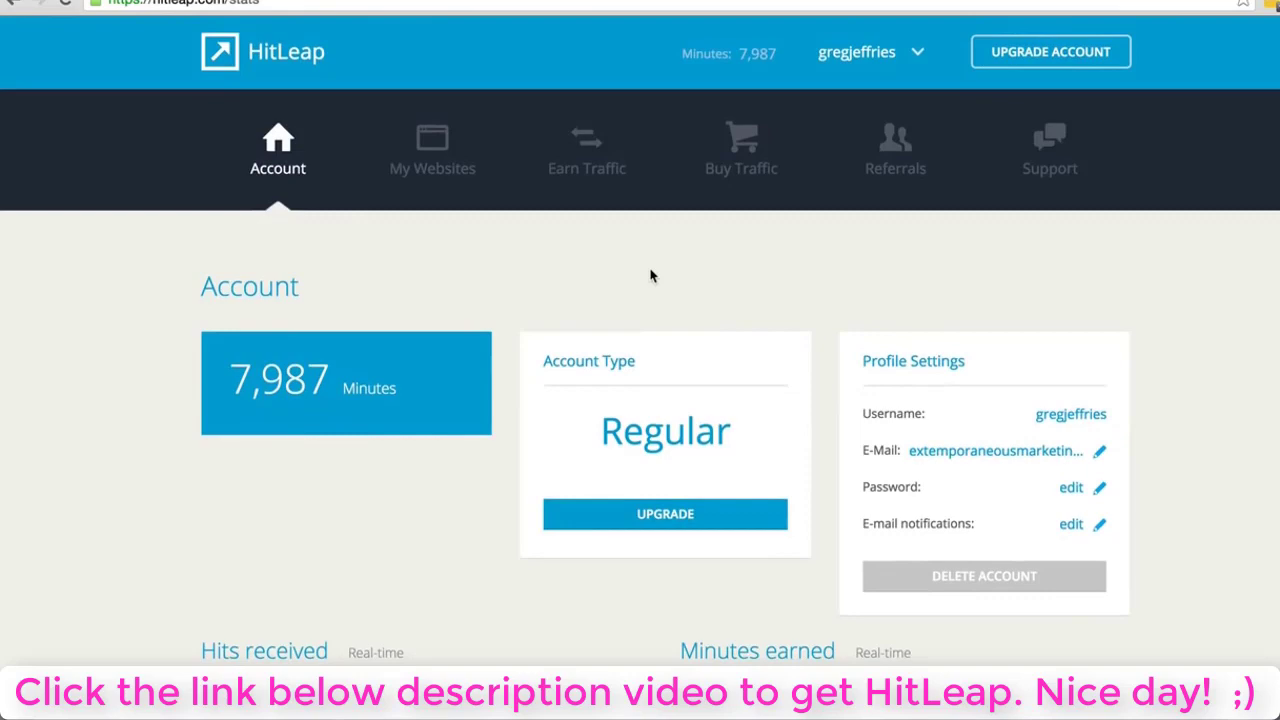
scroll(650, 276, "down", 3)
scroll(650, 276, "down", 2)
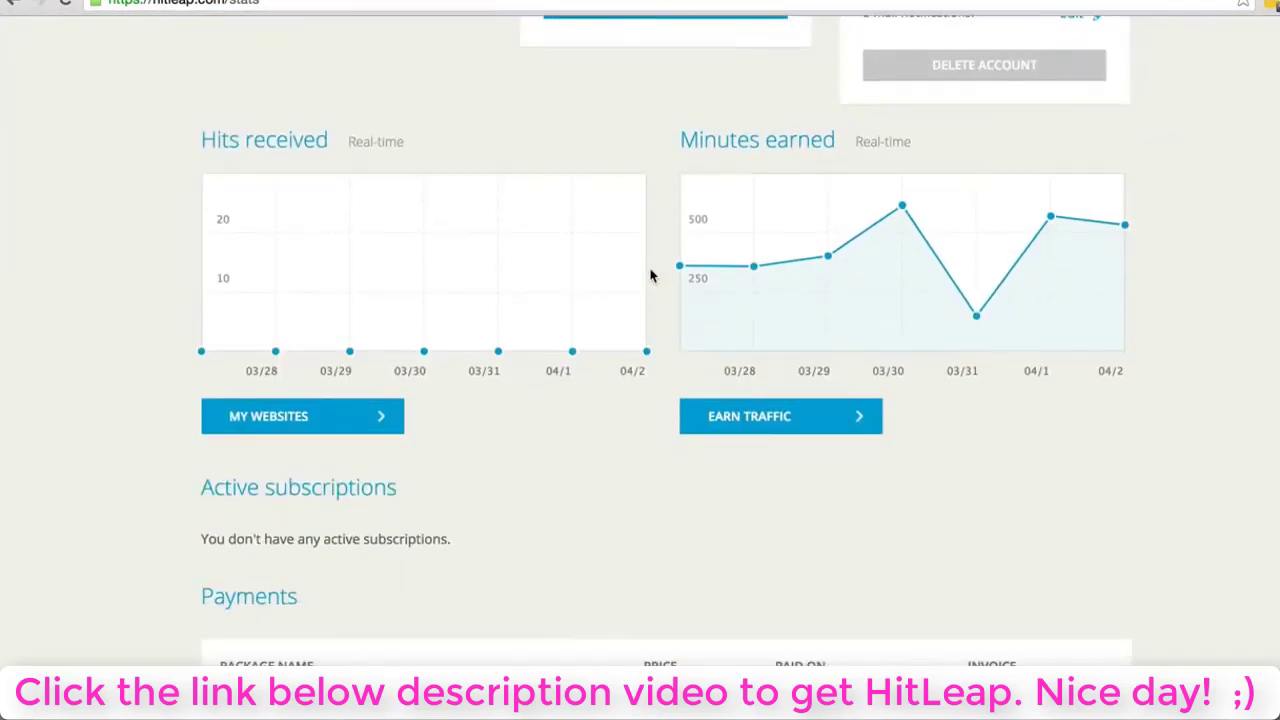
scroll(650, 276, "down", 3)
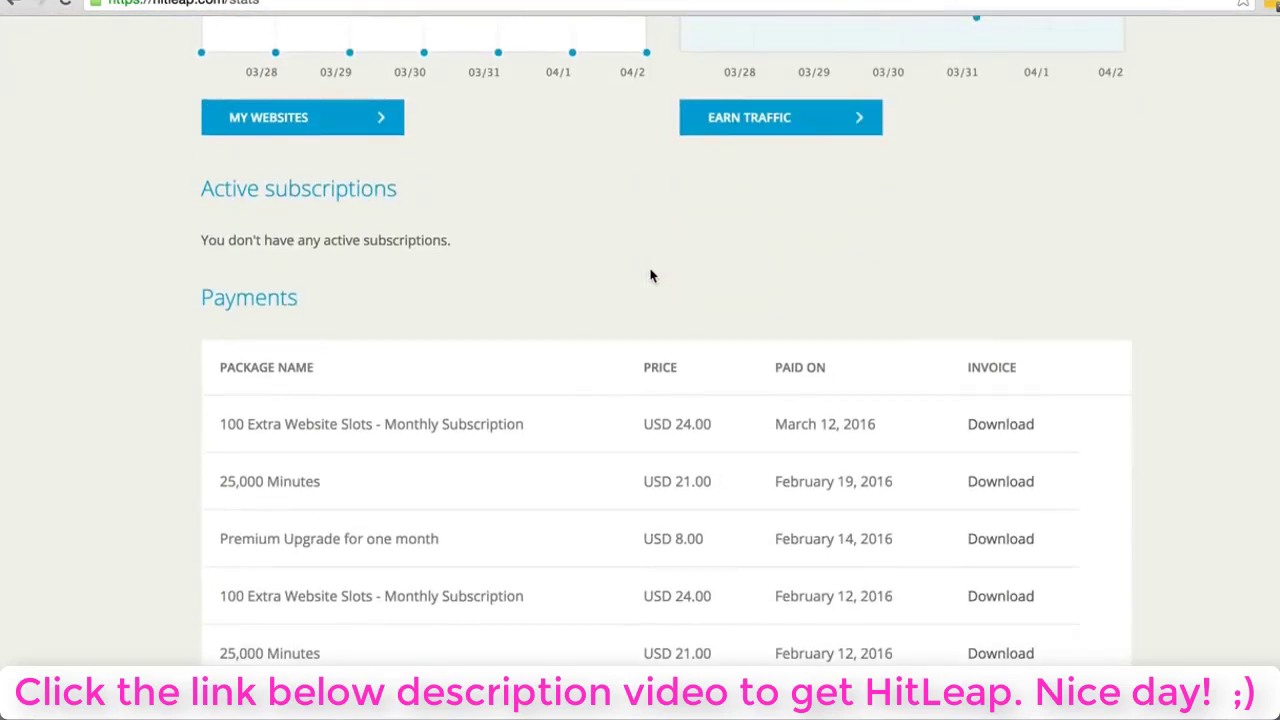
scroll(650, 276, "down", 1)
scroll(650, 276, "up", 3)
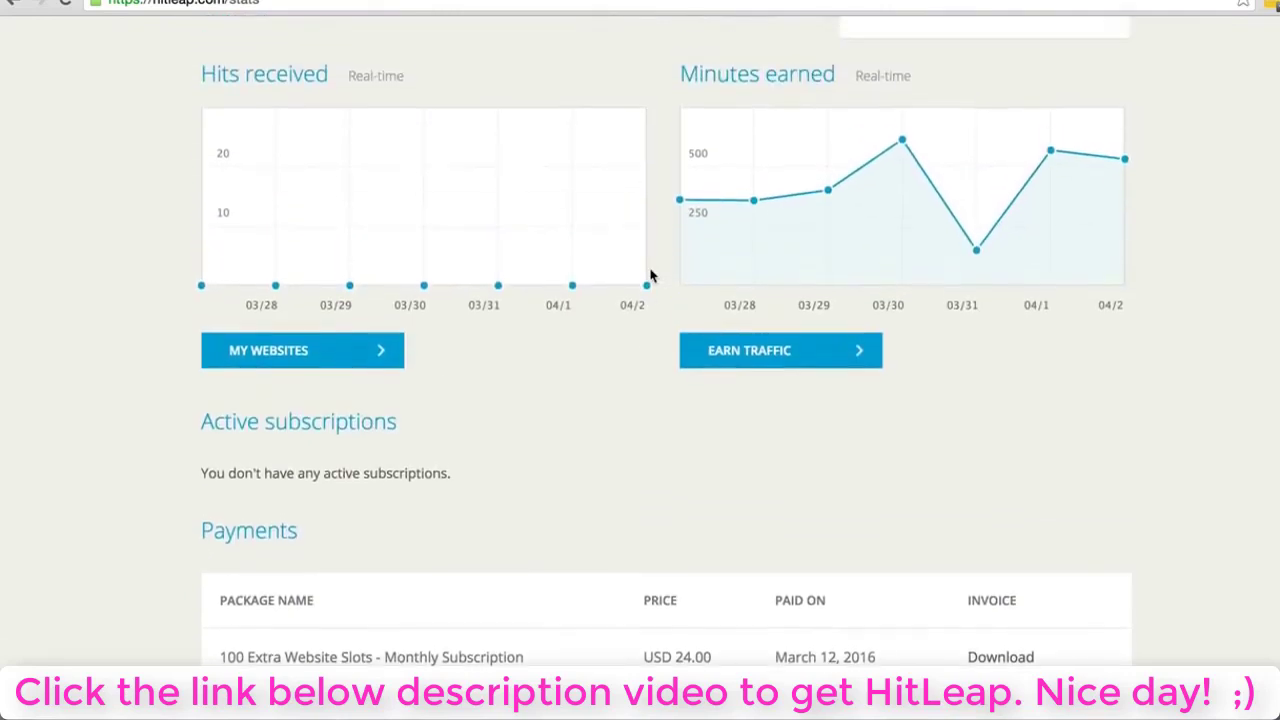
scroll(650, 276, "up", 5)
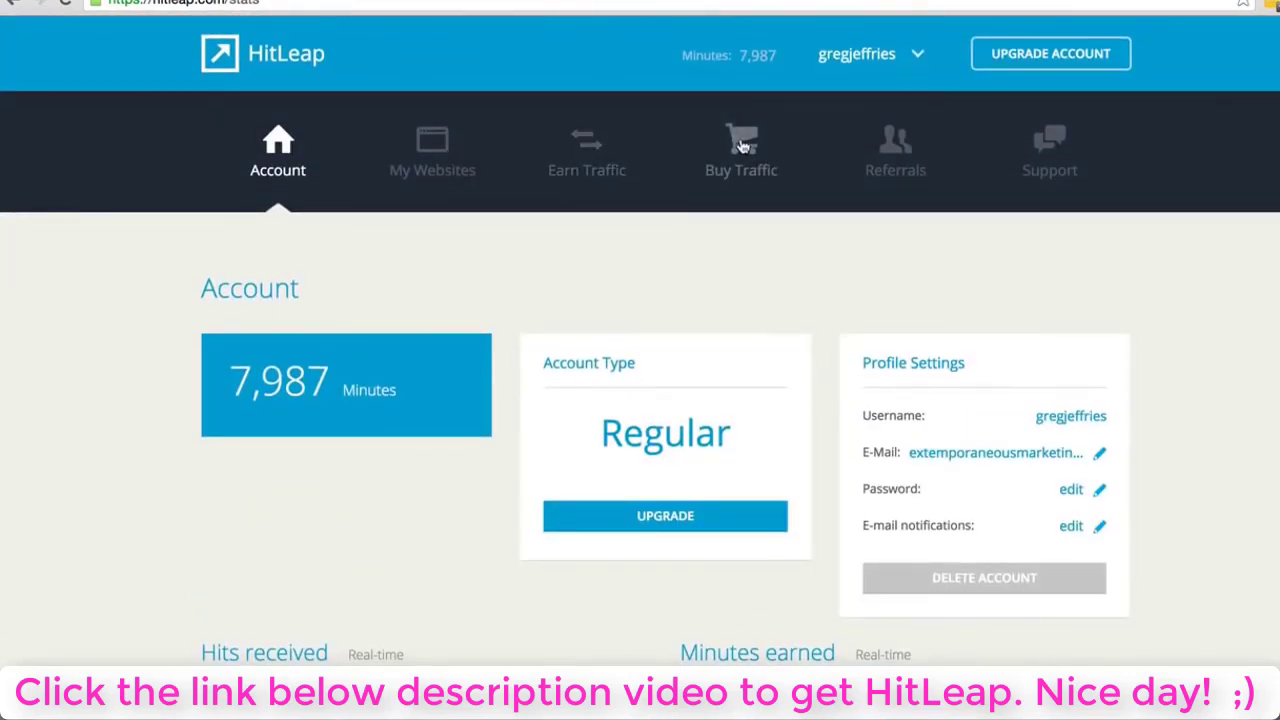
- Visit My Websites briefly, then return to the Account dashboard and scroll through it again
left_click(434, 163)
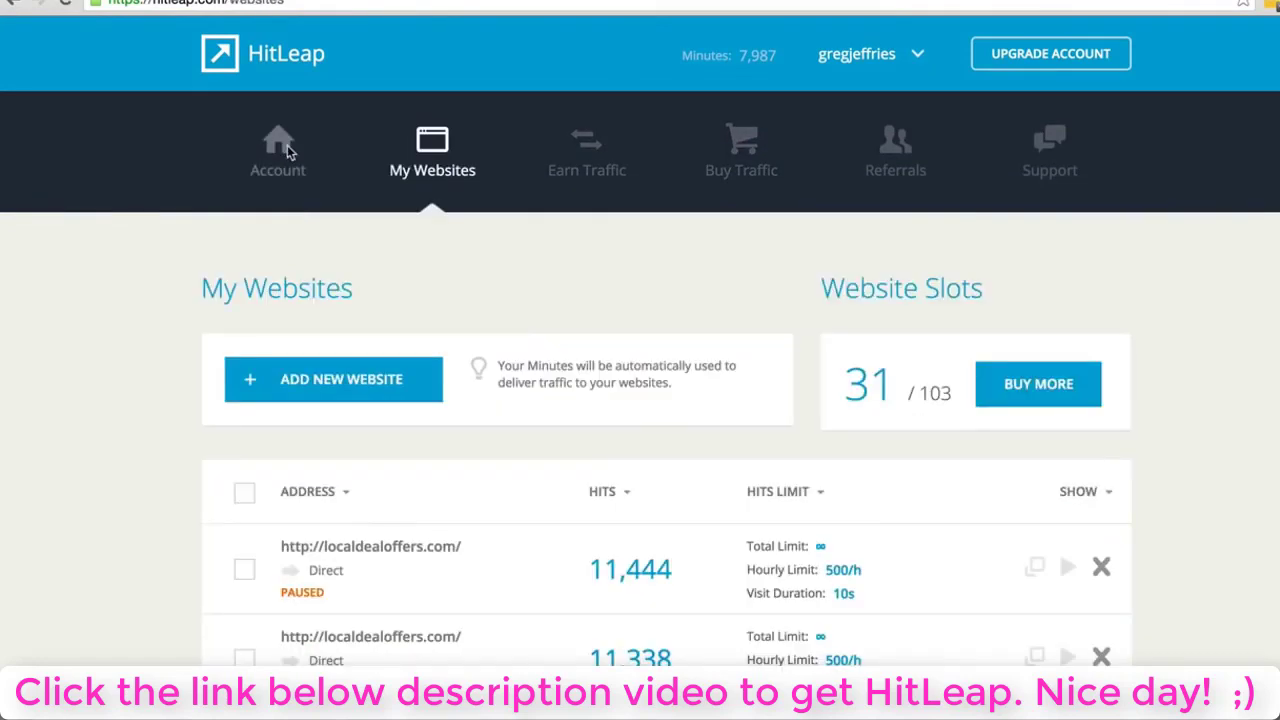
left_click(276, 163)
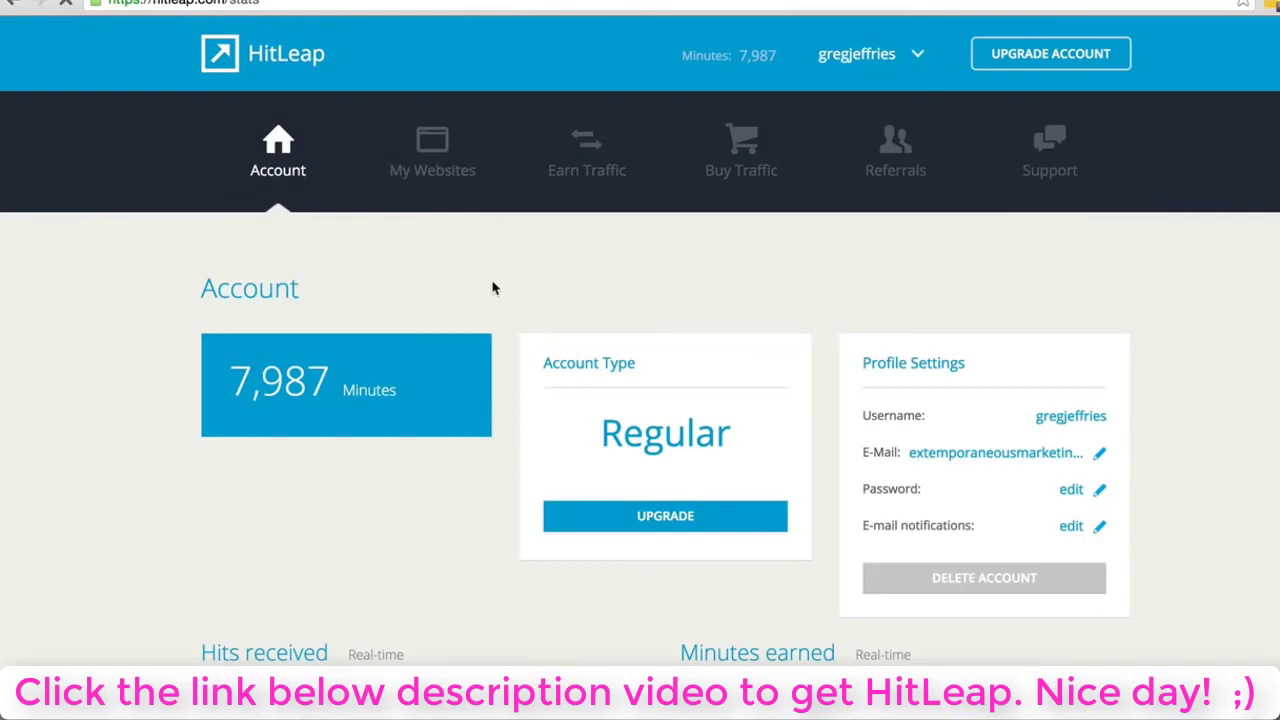
scroll(646, 297, "down", 5)
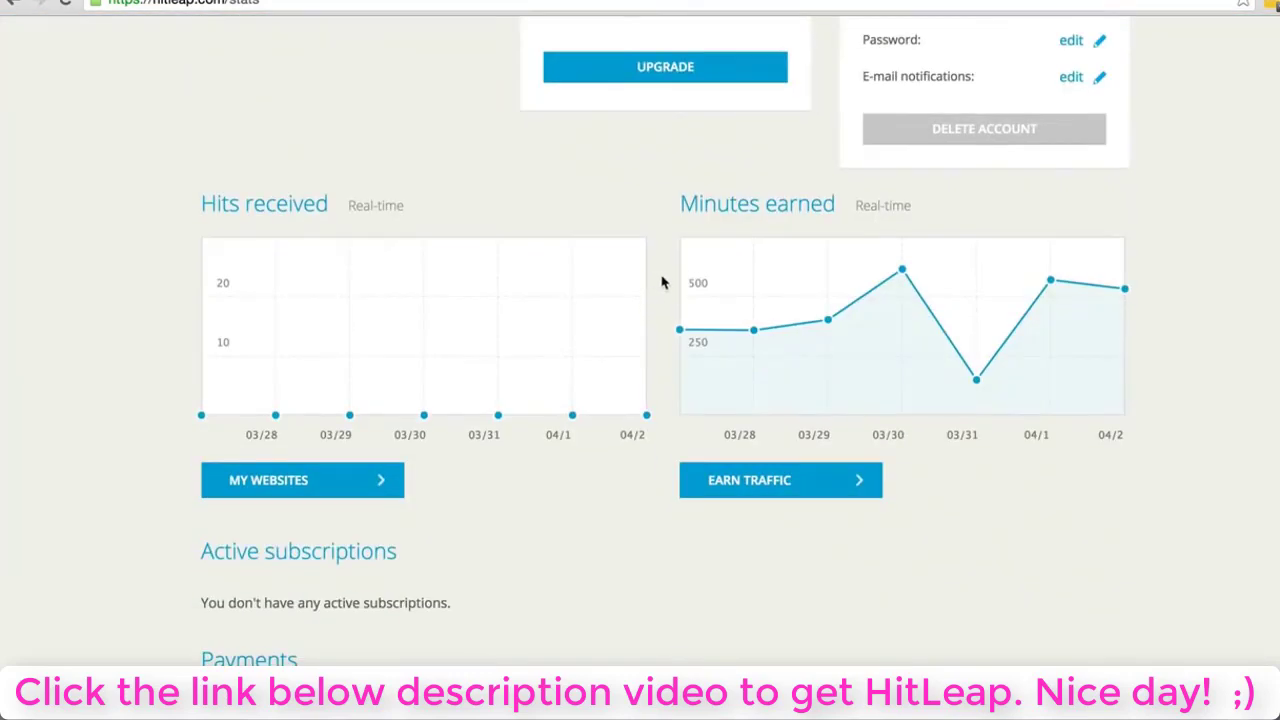
scroll(666, 280, "down", 2)
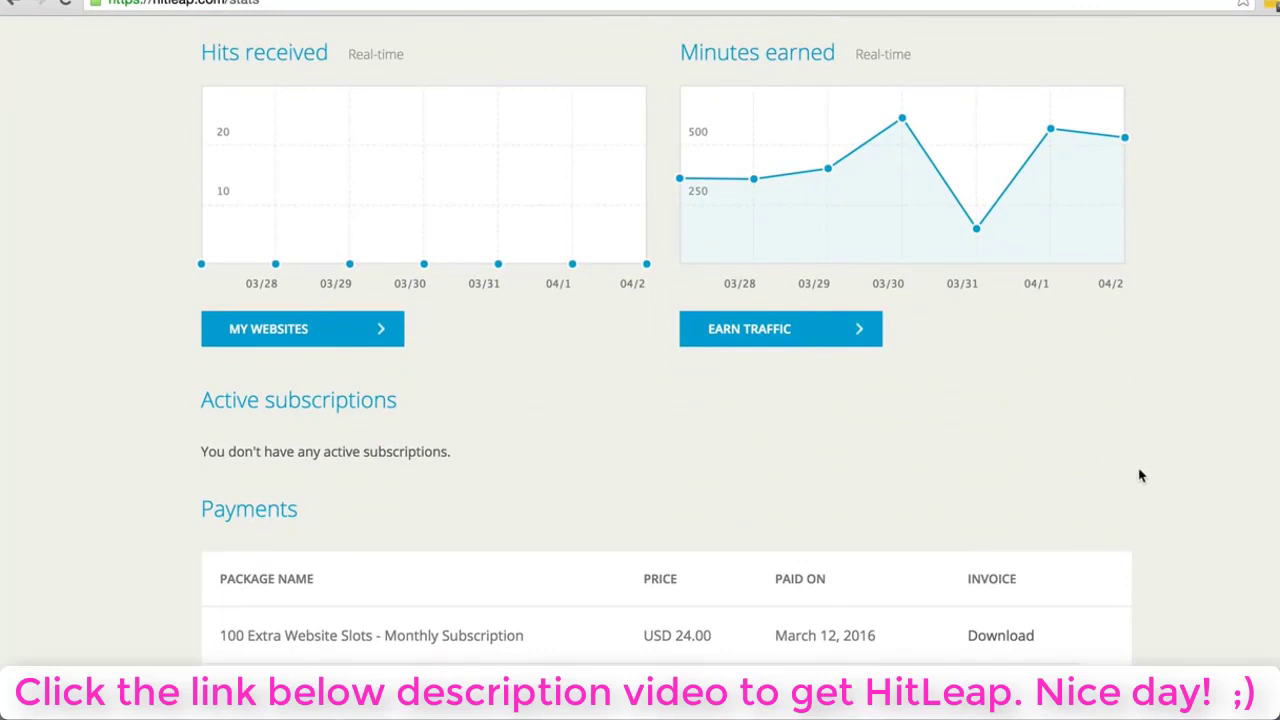
scroll(1136, 452, "up", 7)
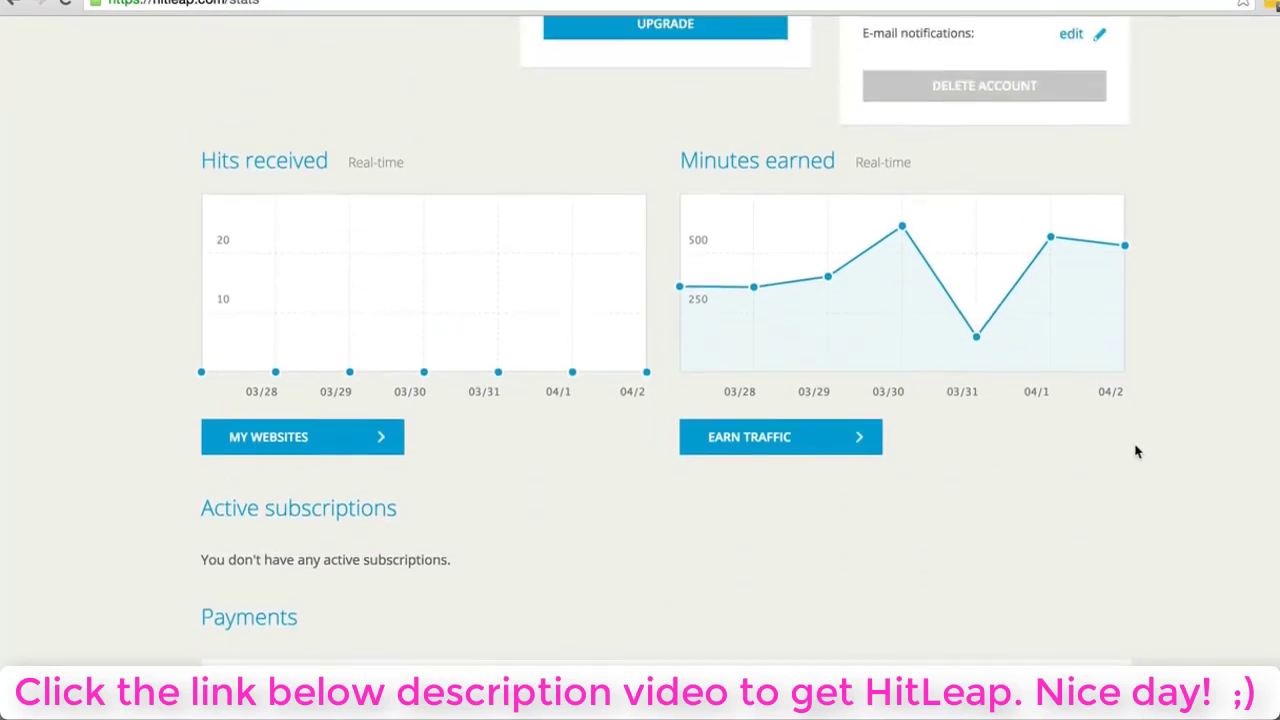
- Open My Websites and review the list: 31 of 103 slots used, all localdealoffers.com entries paused
left_click(445, 142)
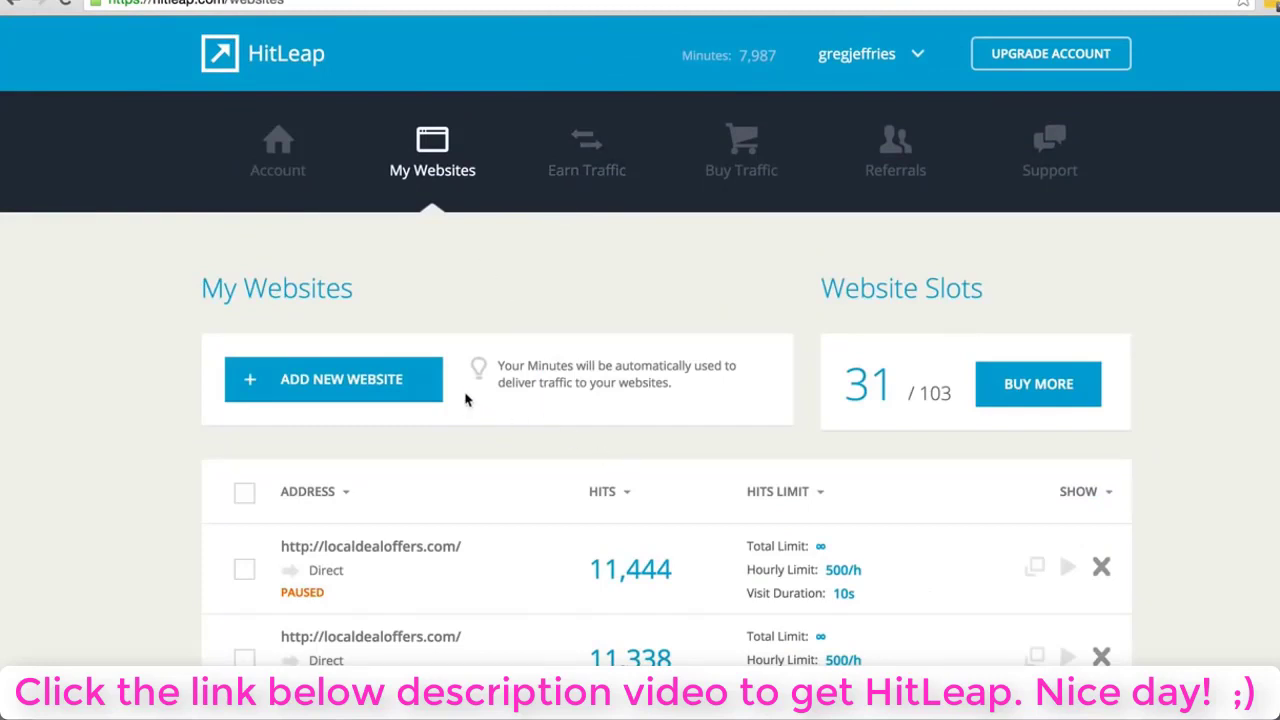
scroll(465, 400, "down", 3)
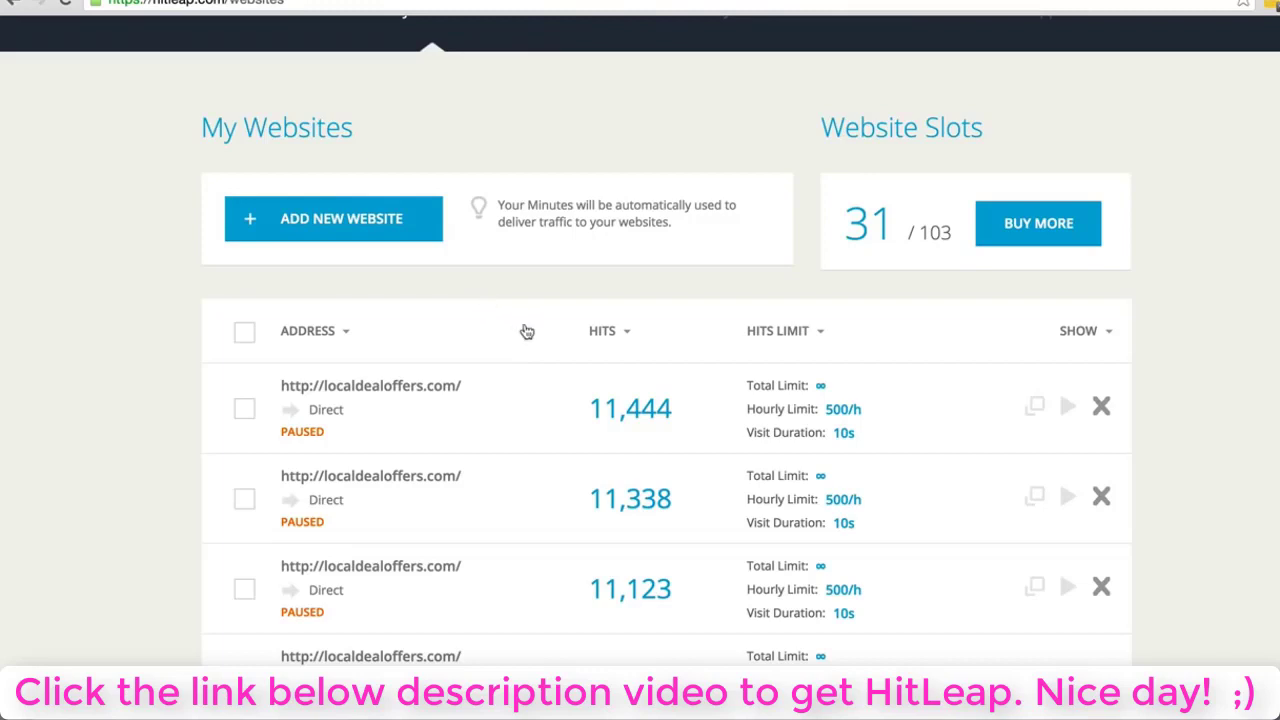
scroll(525, 330, "down", 4)
scroll(525, 329, "up", 1)
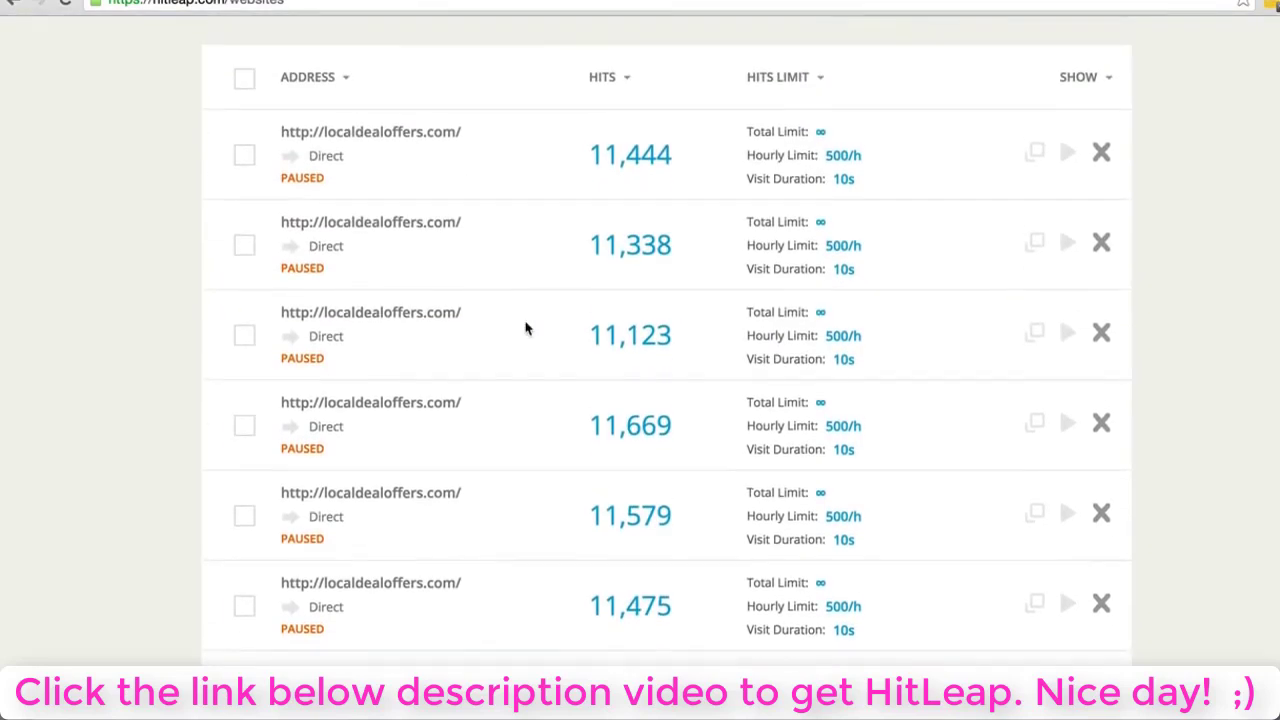
scroll(723, 222, "down", 10)
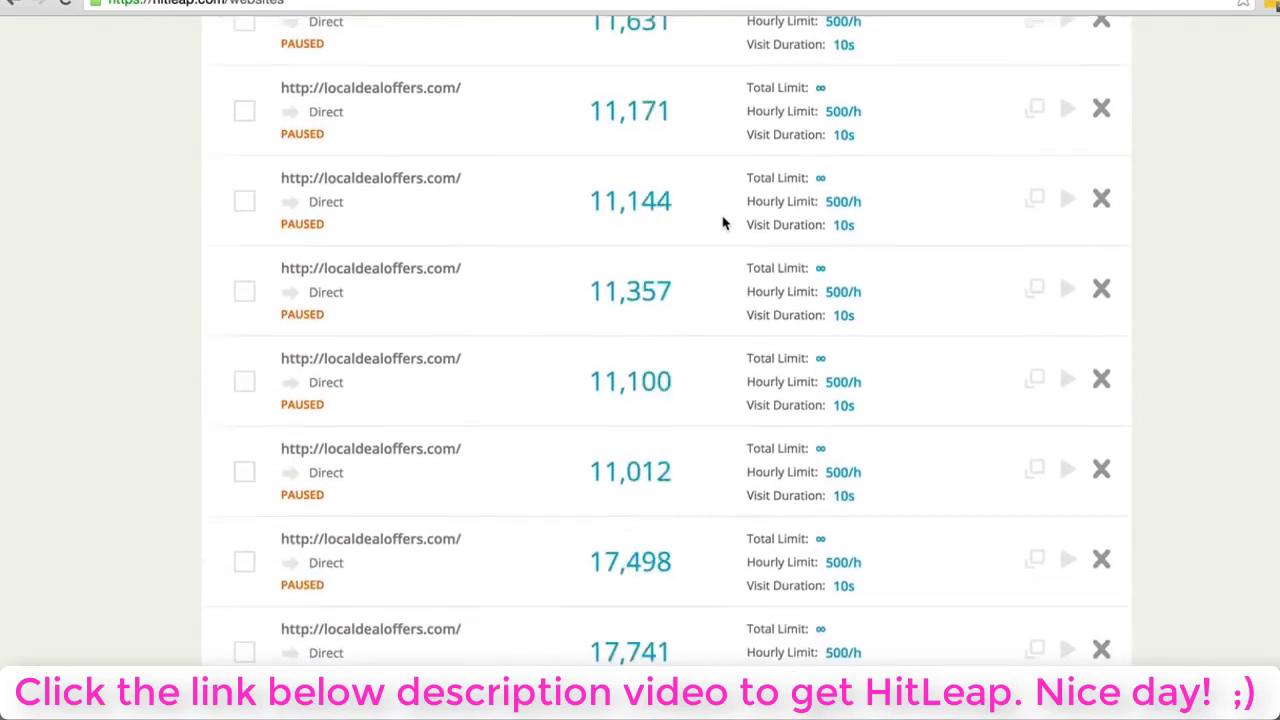
scroll(723, 222, "up", 12)
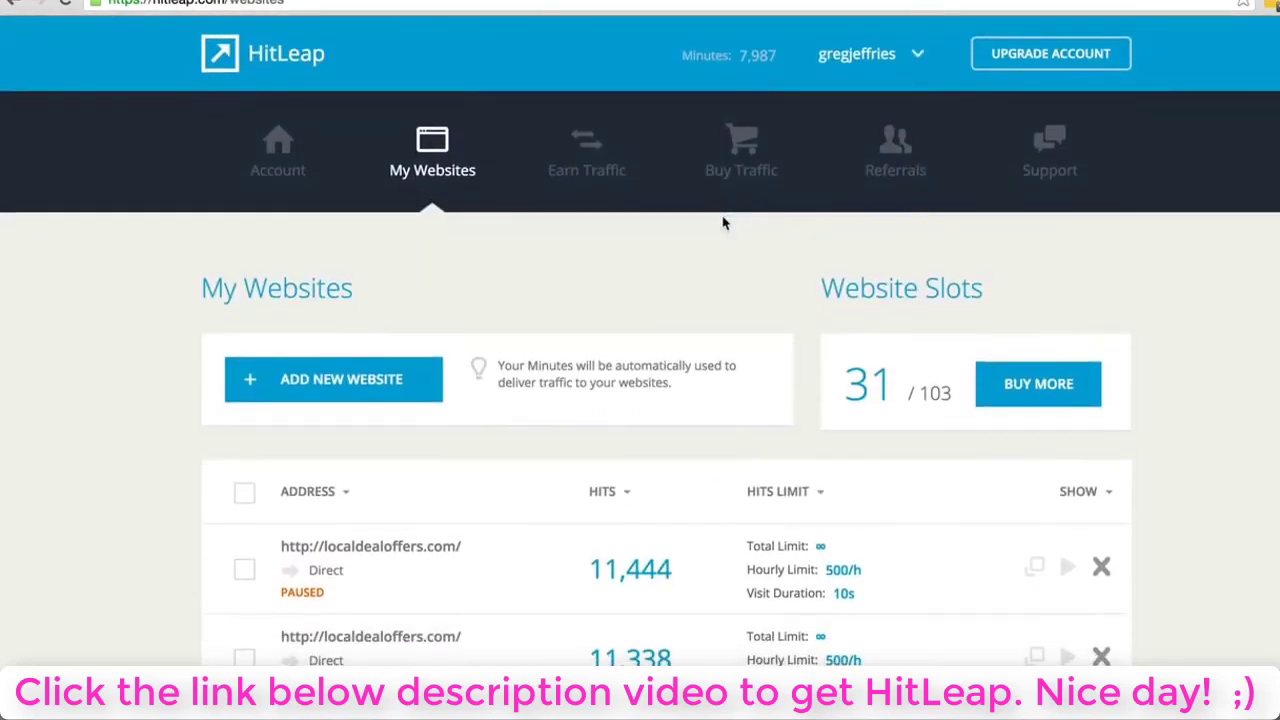